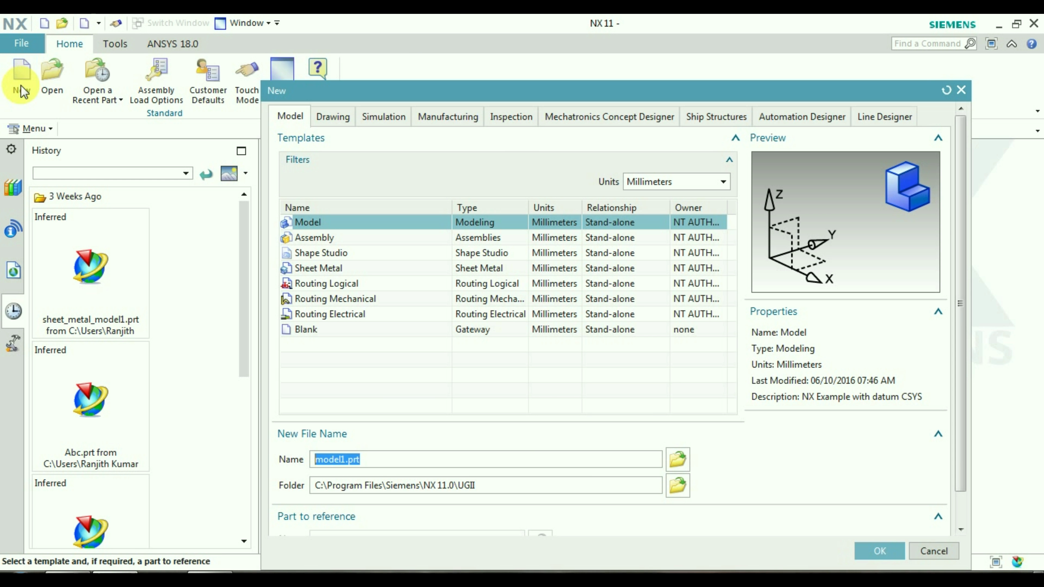
Create a new millimetre part model1.prt from the Model template and delete its default datum coordinate system.
{"action": "left_click", "coordinate": [874, 551]}
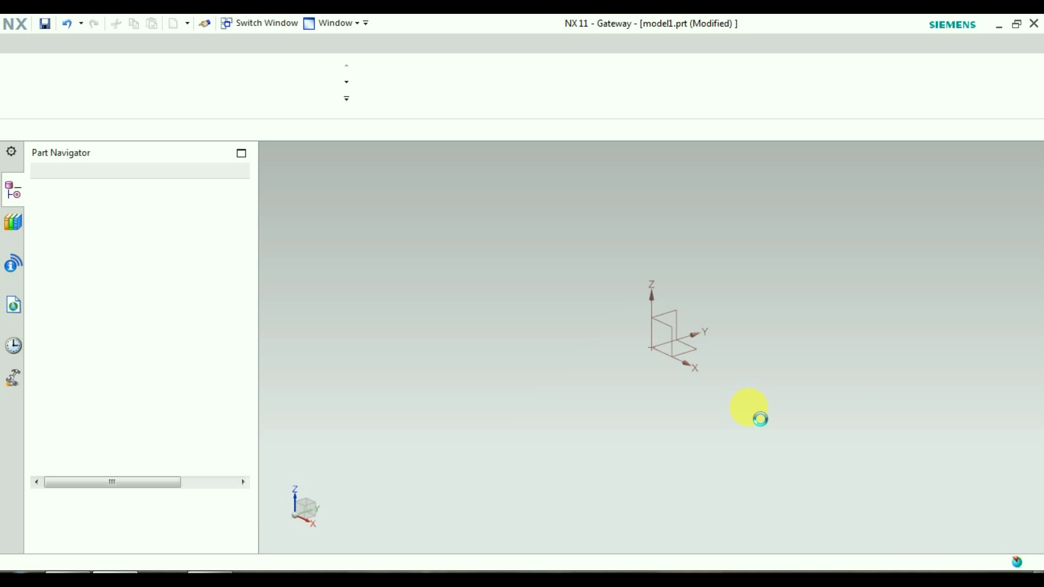
{"action": "left_click_drag", "start_coordinate": [755, 423], "coordinate": [601, 253]}
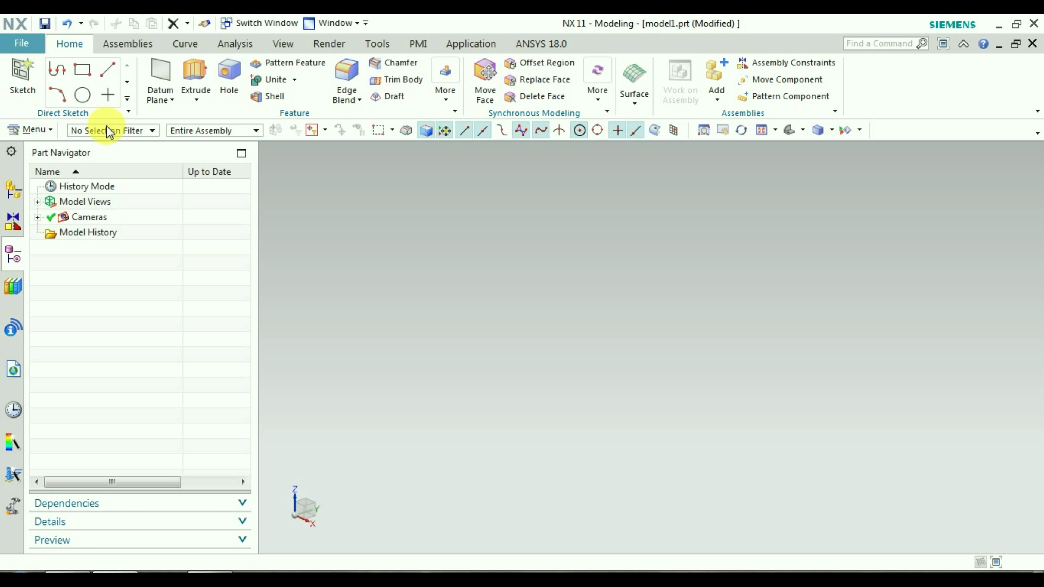
Create a fixed datum plane on the YC-ZC plane at 0 mm distance from the WCS.
{"action": "left_click", "coordinate": [27, 91]}
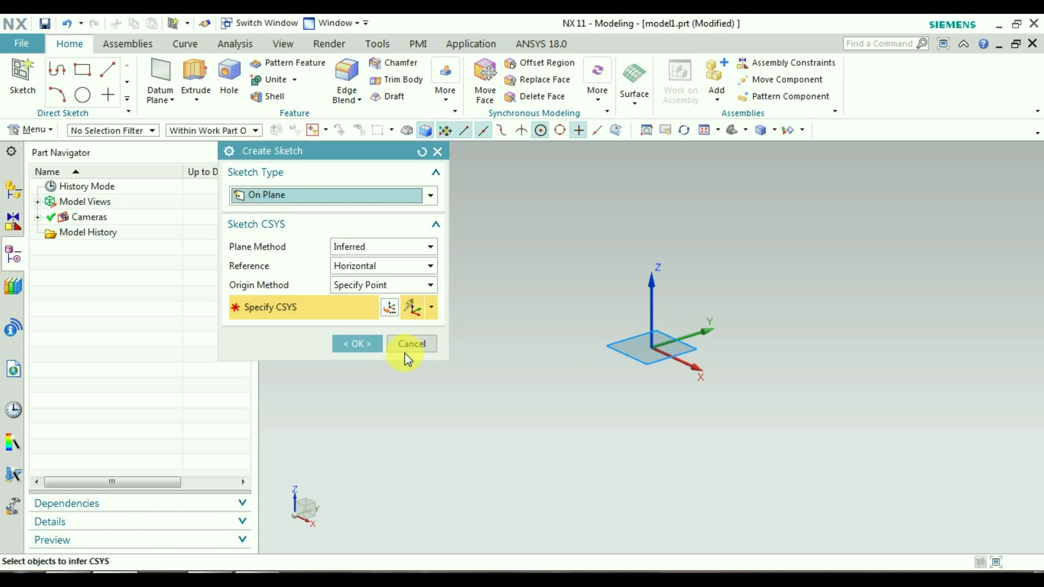
{"action": "left_click", "coordinate": [408, 348]}
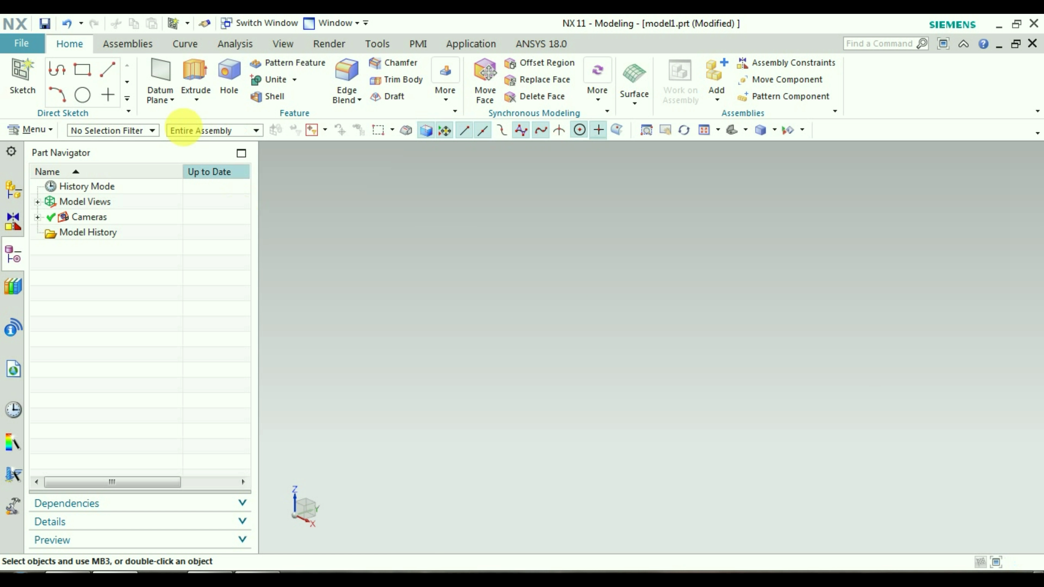
{"action": "left_click", "coordinate": [168, 91]}
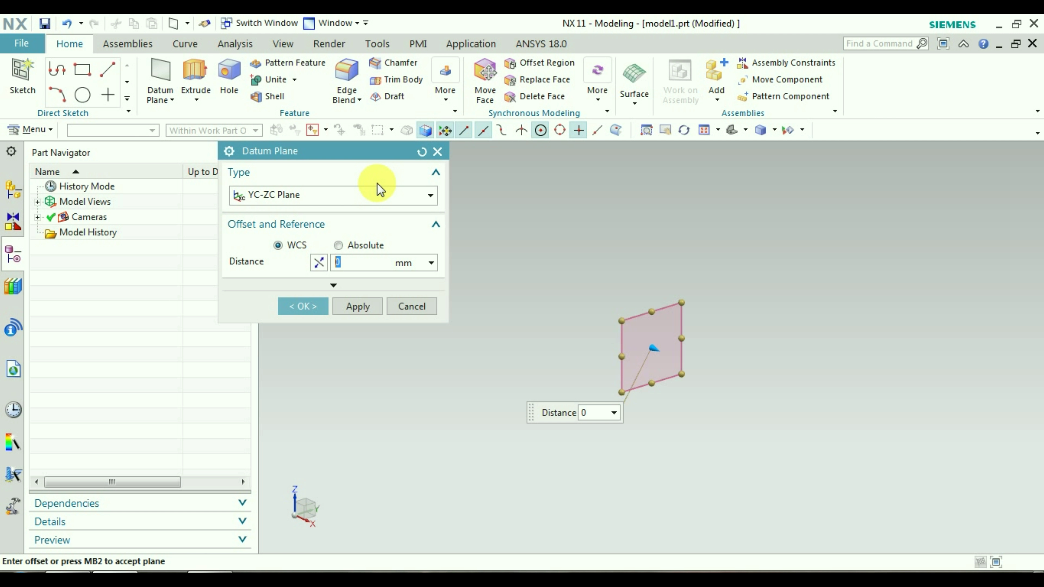
{"action": "left_click", "coordinate": [358, 306]}
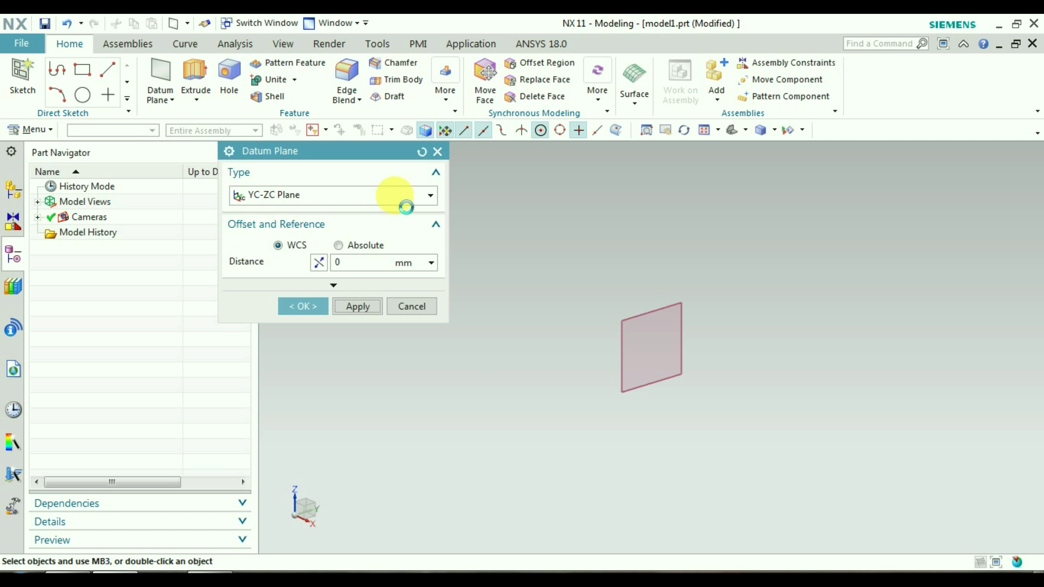
Add fixed datum planes on the XC-ZC and XC-YC planes at 0 mm distance.
{"action": "left_click", "coordinate": [396, 197]}
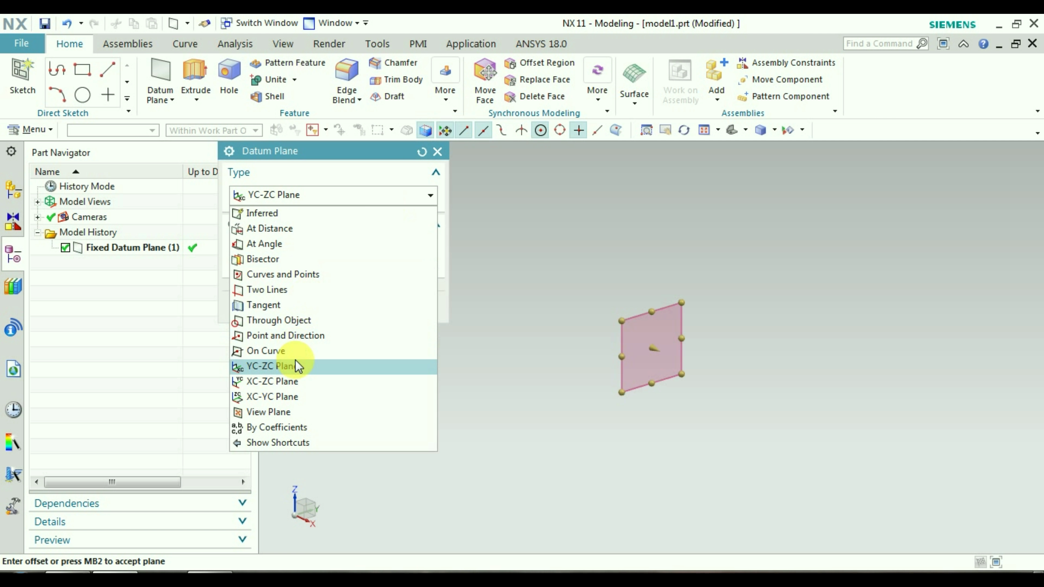
{"action": "left_click", "coordinate": [296, 380]}
{"action": "left_click", "coordinate": [357, 306]}
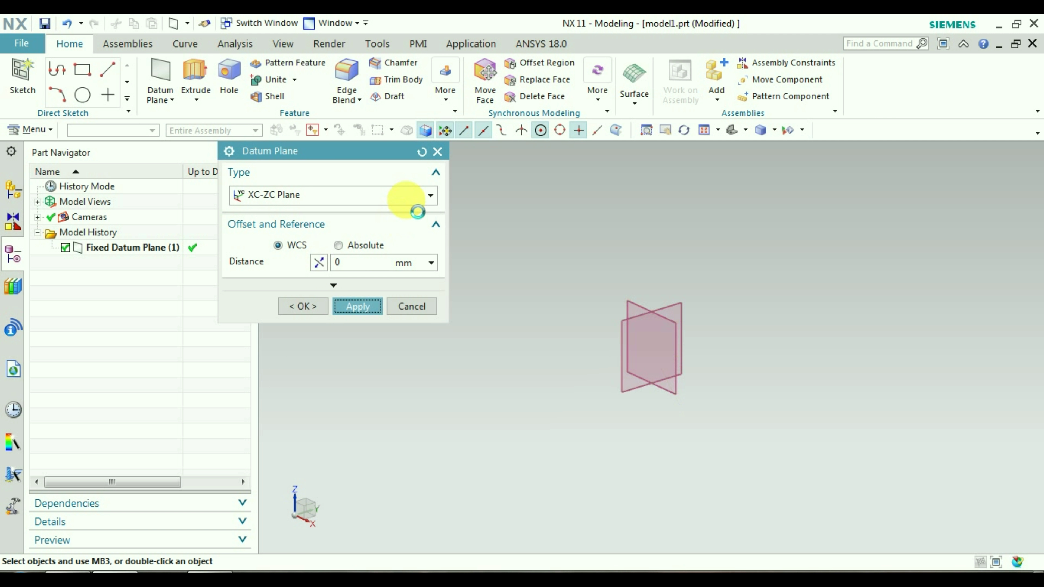
{"action": "left_click", "coordinate": [407, 196]}
{"action": "left_click", "coordinate": [280, 395]}
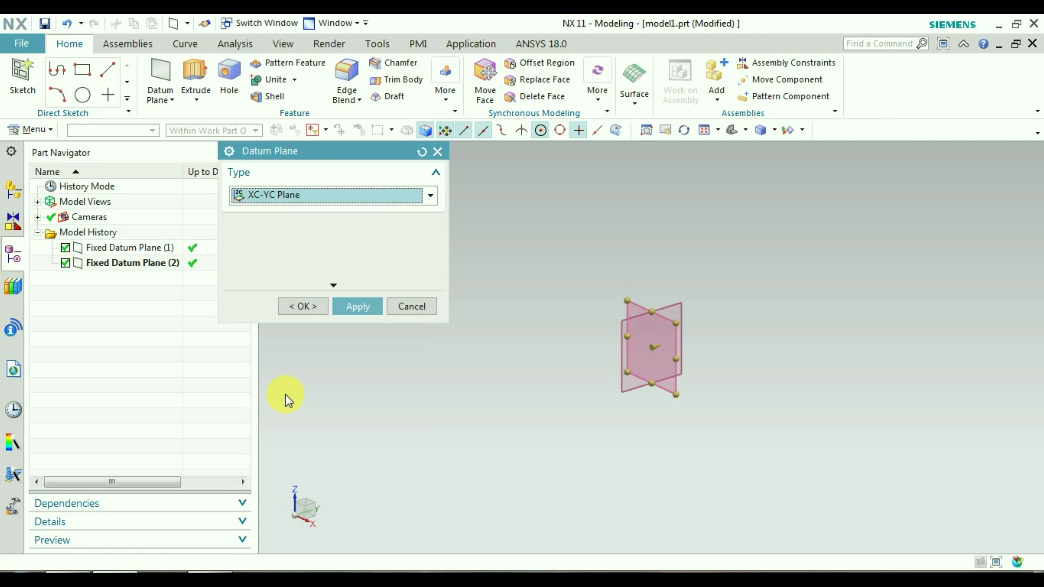
{"action": "left_click", "coordinate": [304, 306]}
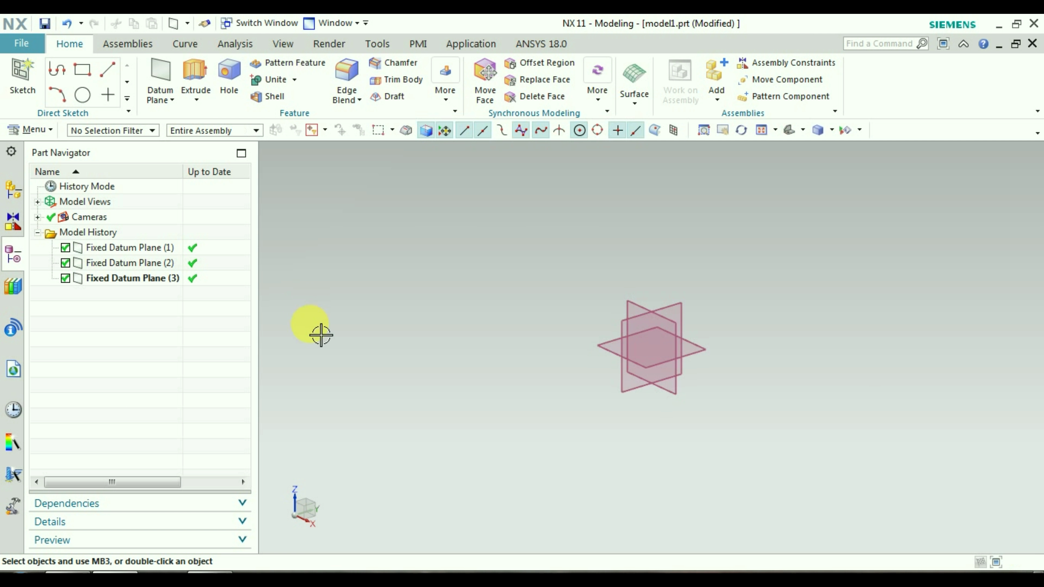
Start a sketch on the YC-ZC datum plane with its X axis along the model's Y axis and its Y axis pointing up.
{"action": "left_click", "coordinate": [23, 76]}
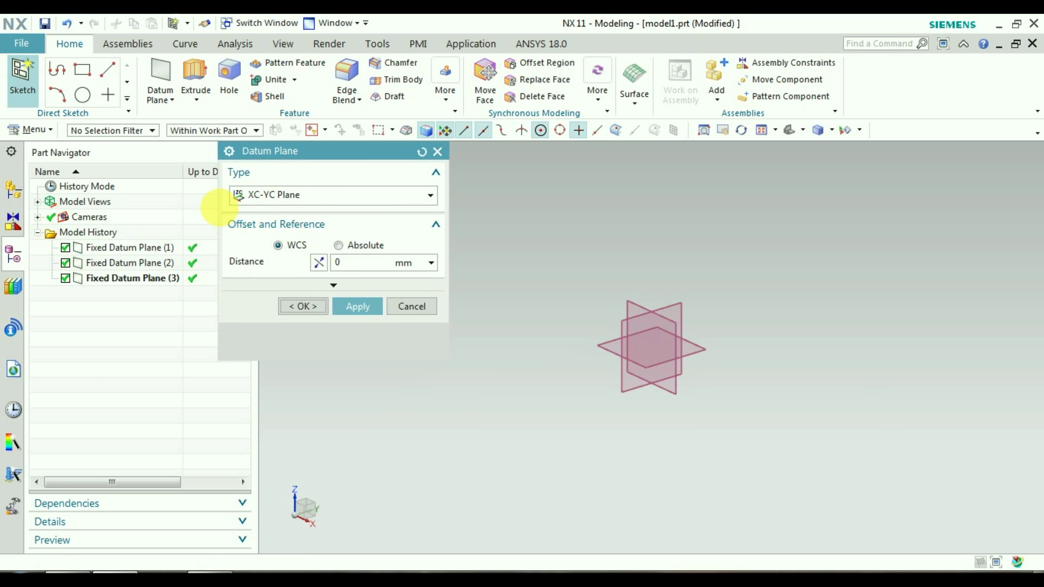
{"action": "left_click", "coordinate": [644, 328]}
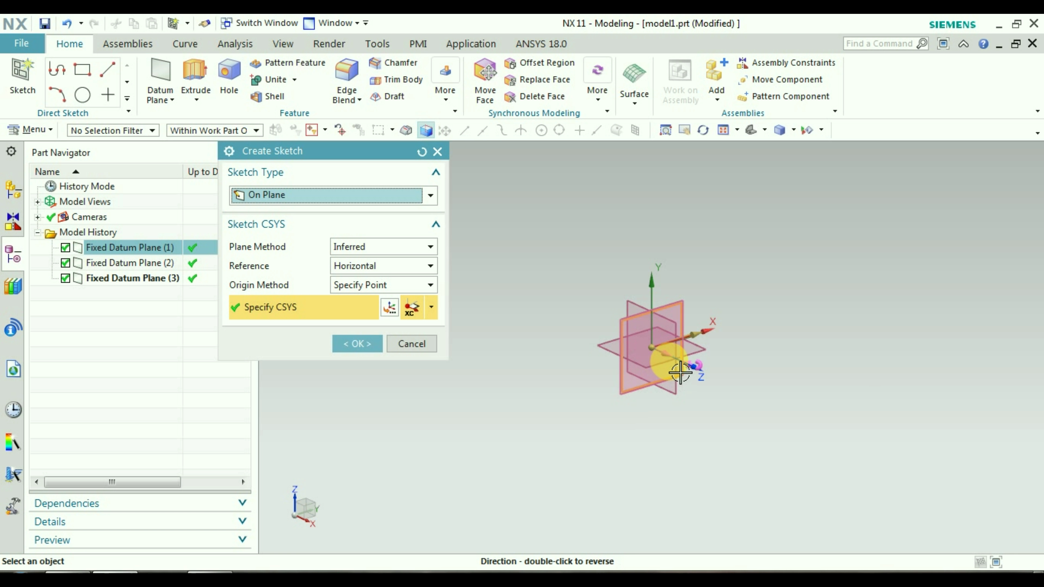
{"action": "double_click", "coordinate": [669, 351]}
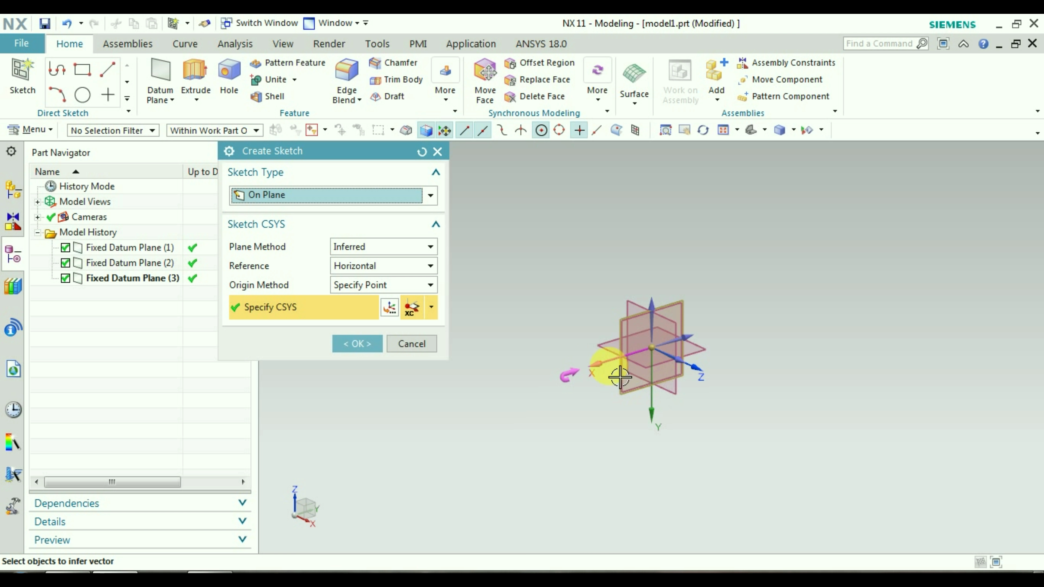
{"action": "double_click", "coordinate": [598, 367]}
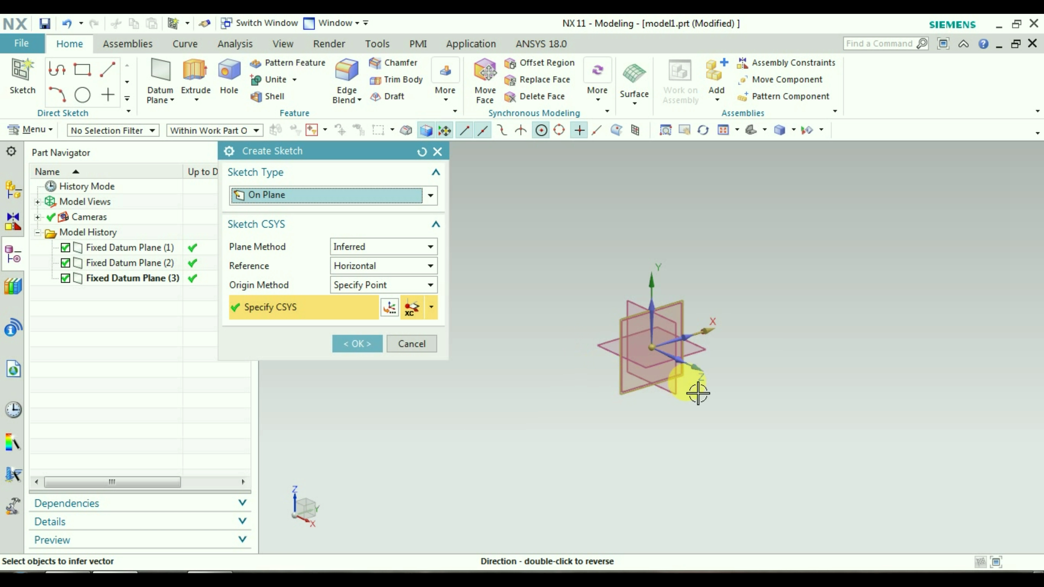
{"action": "left_click", "coordinate": [364, 348]}
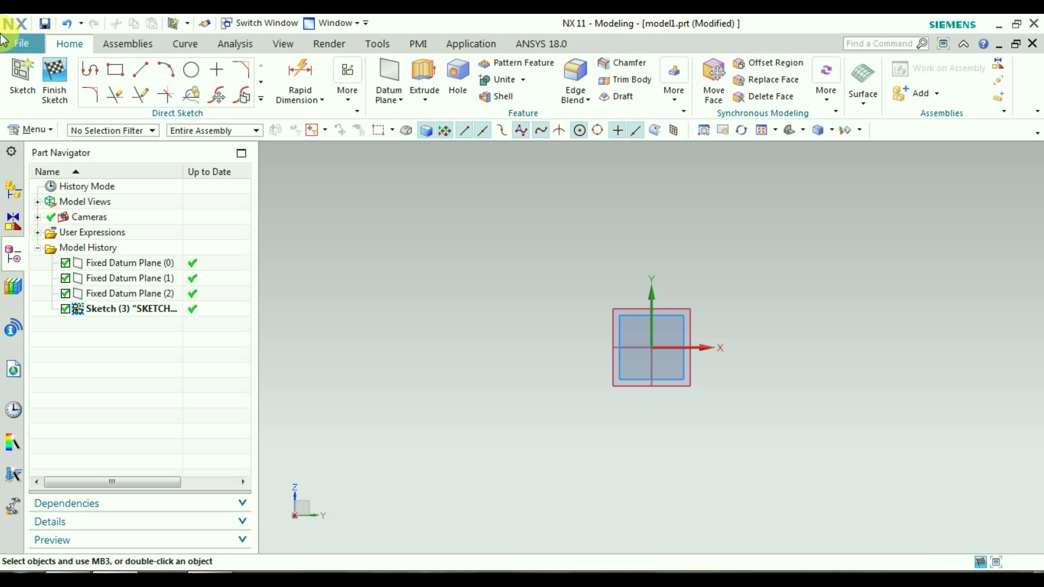
Sketch a two-point rectangle about 109 mm wide and 109 mm high around the sketch origin.
{"action": "left_click", "coordinate": [113, 73]}
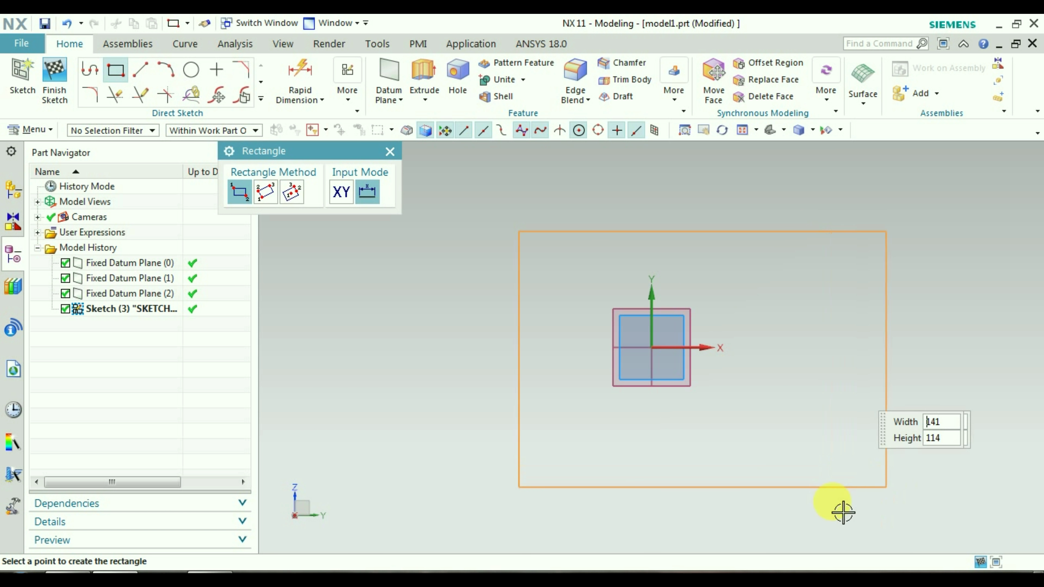
{"action": "left_click", "coordinate": [777, 489]}
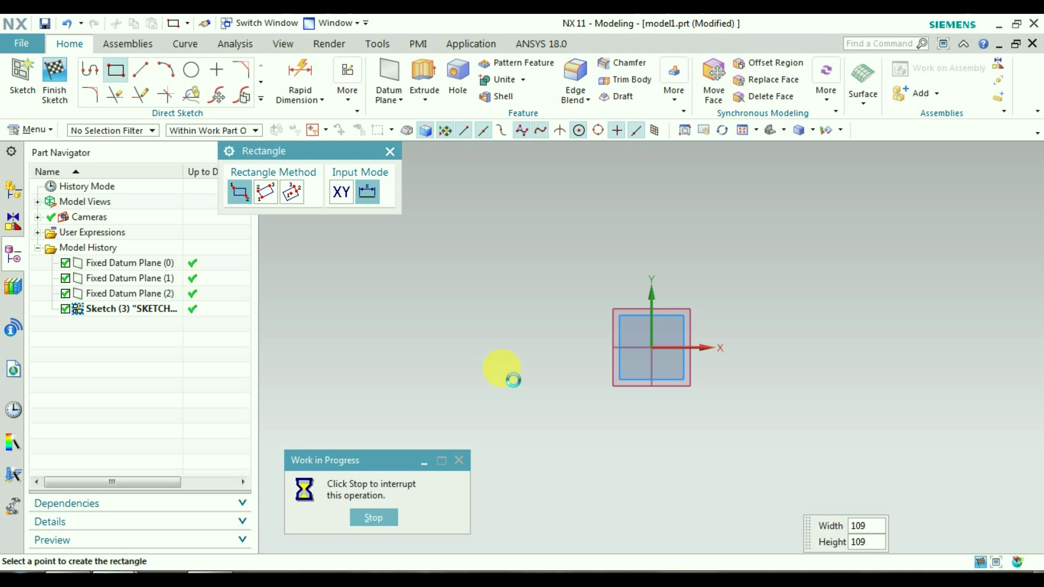
{"action": "left_click", "coordinate": [390, 151]}
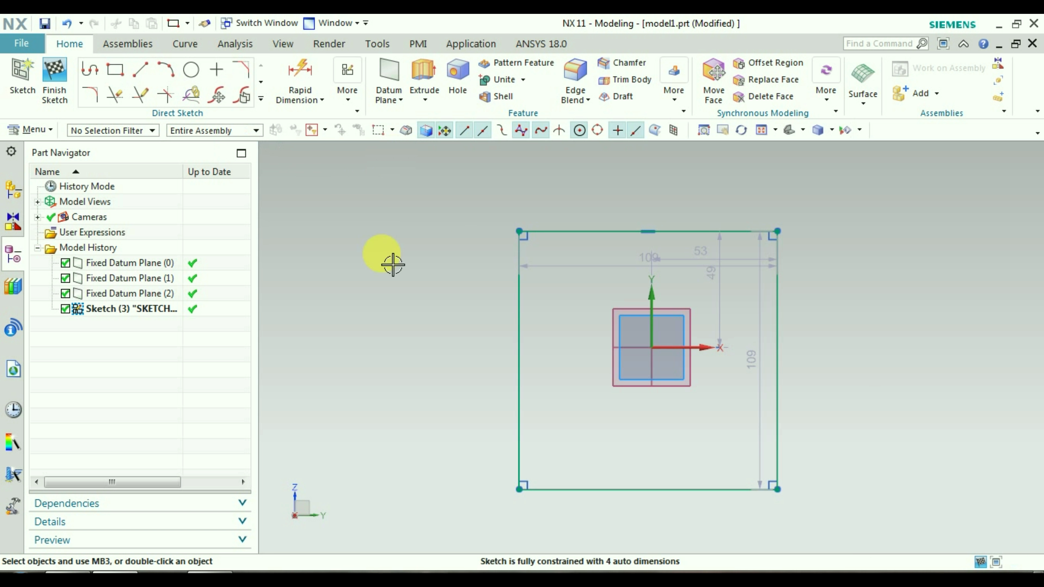
Make the rectangle's two vertical sides symmetric about the sketch's Y axis.
{"action": "left_click", "coordinate": [347, 98]}
{"action": "left_click", "coordinate": [551, 168]}
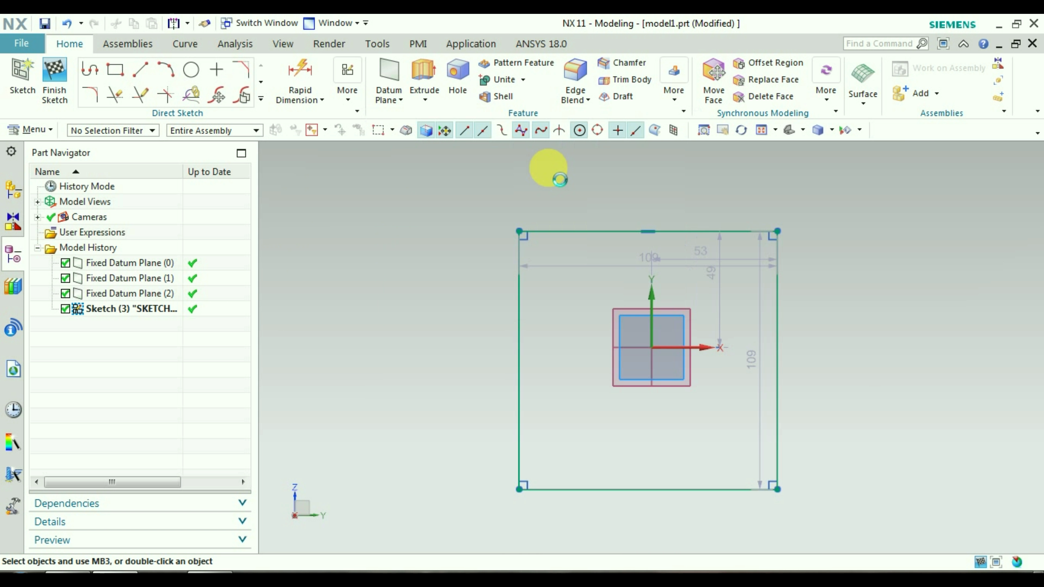
{"action": "left_click", "coordinate": [525, 303]}
{"action": "left_click", "coordinate": [777, 306]}
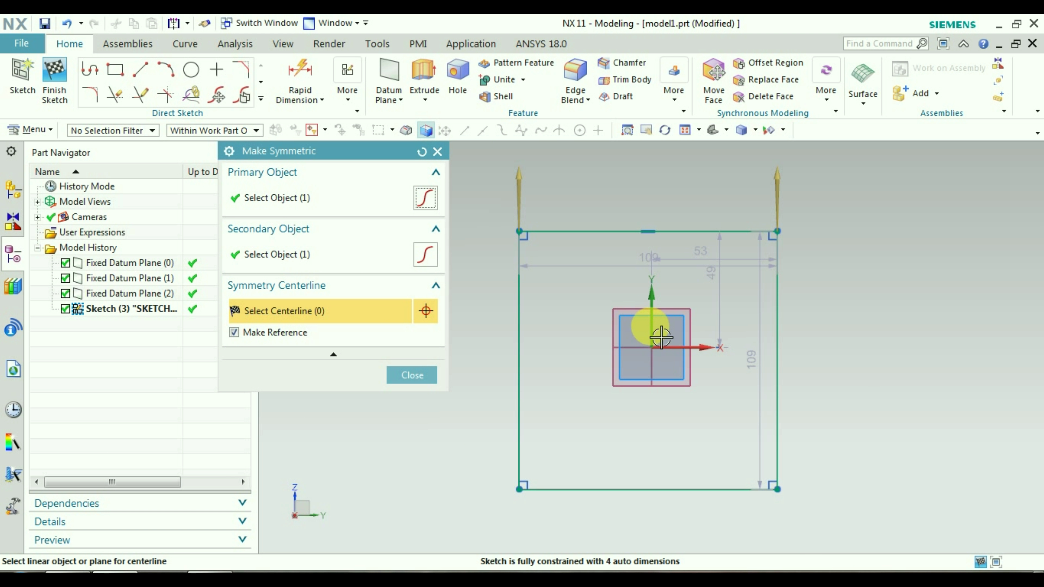
{"action": "left_click", "coordinate": [653, 331]}
{"action": "left_click", "coordinate": [412, 374]}
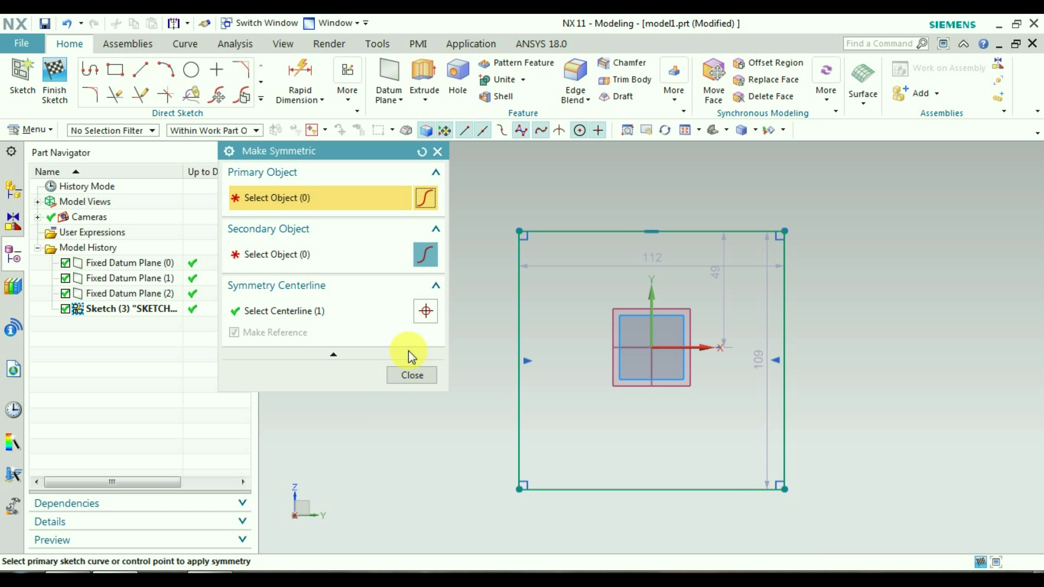
Make the rectangle's upper and lower sides symmetric about the sketch's X axis.
{"action": "left_click", "coordinate": [309, 309]}
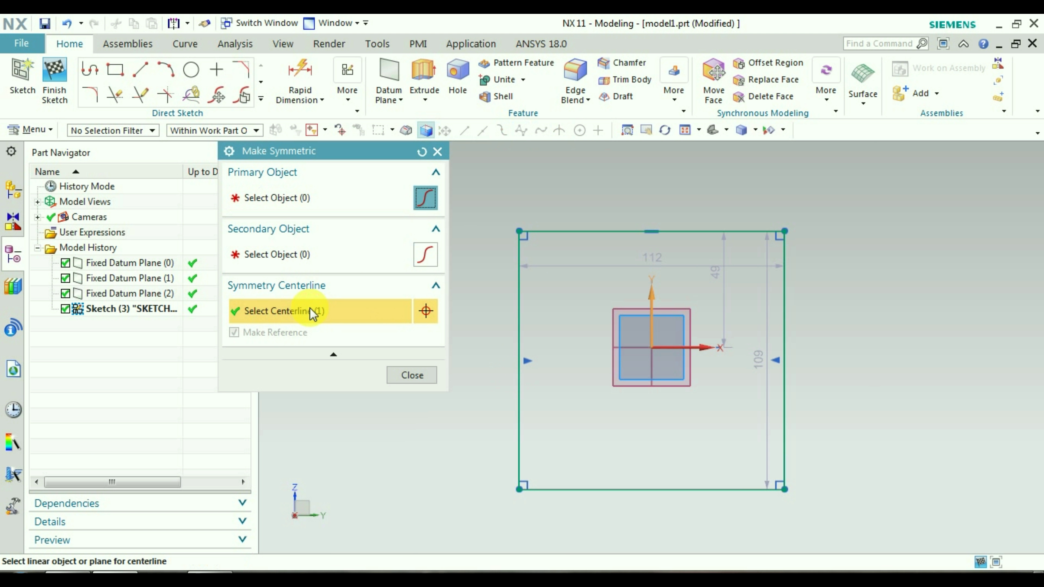
{"action": "left_click", "coordinate": [712, 362]}
{"action": "left_click", "coordinate": [589, 246]}
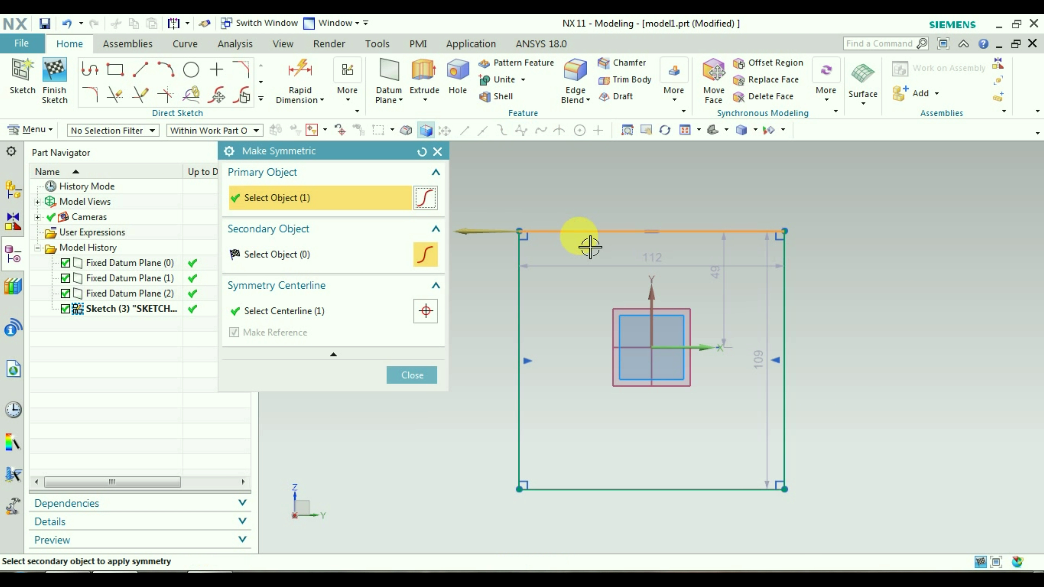
{"action": "left_click", "coordinate": [555, 488]}
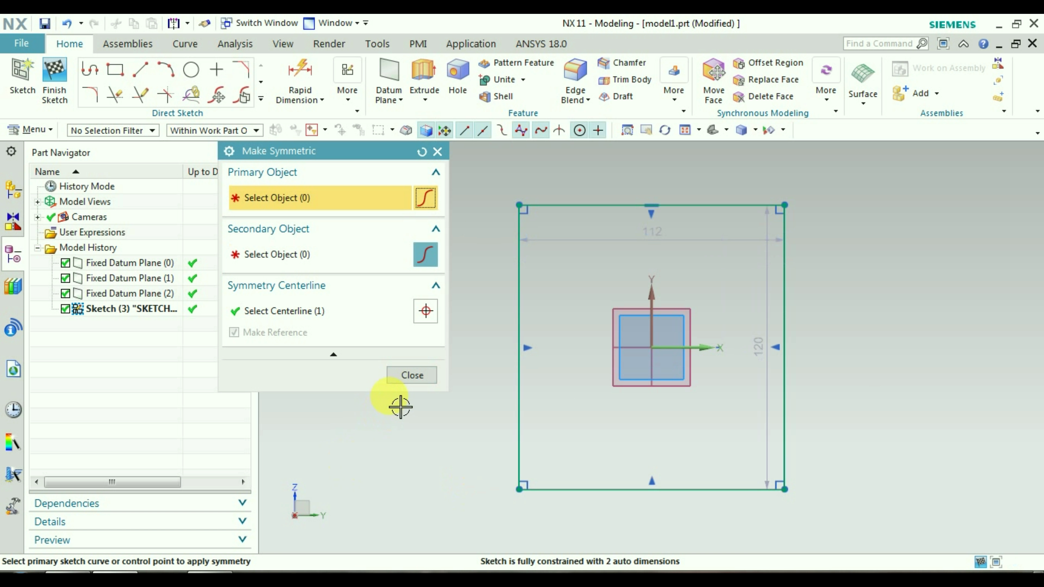
{"action": "left_click", "coordinate": [407, 375]}
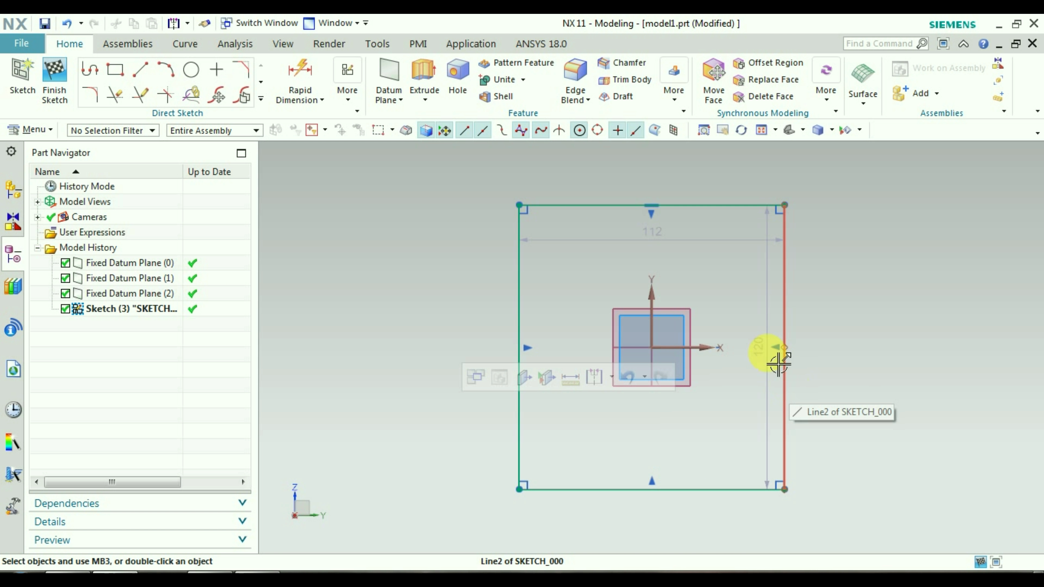
Set the rectangle's width dimension to 100 mm.
{"action": "left_click", "coordinate": [662, 243]}
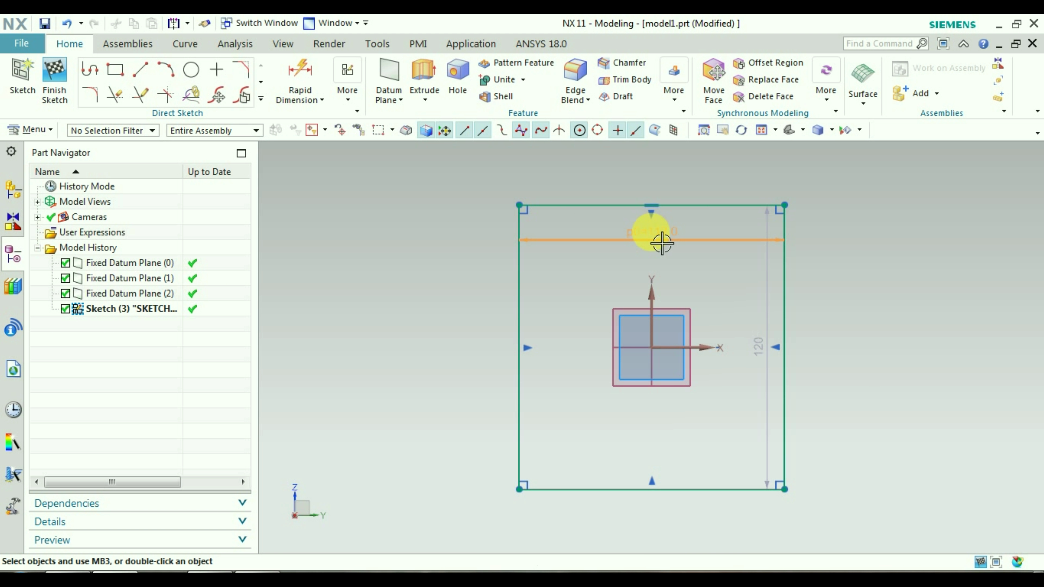
{"action": "double_click", "coordinate": [661, 243]}
{"action": "type", "text": "100"}
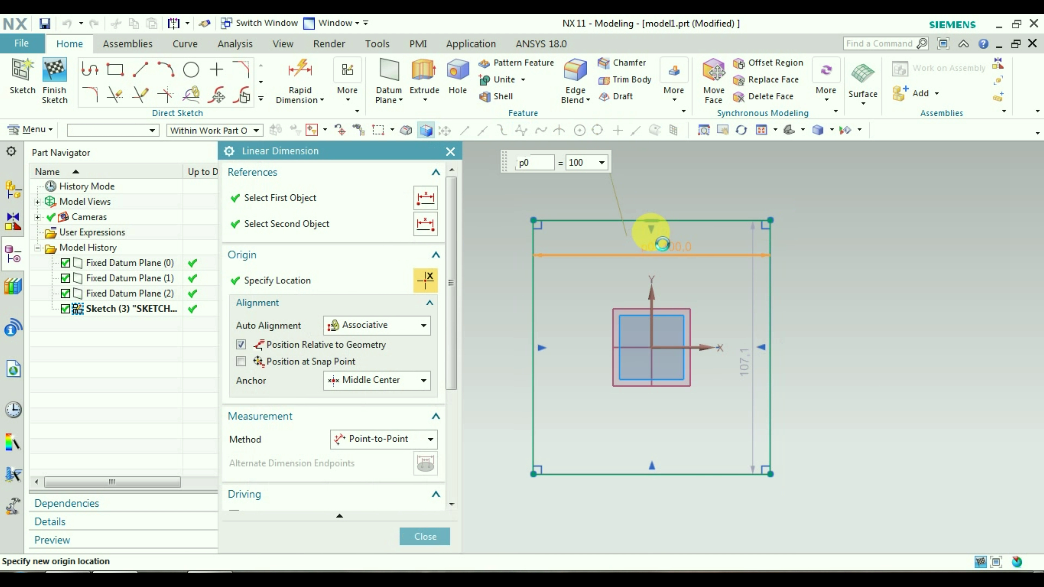
{"action": "left_click", "coordinate": [425, 536]}
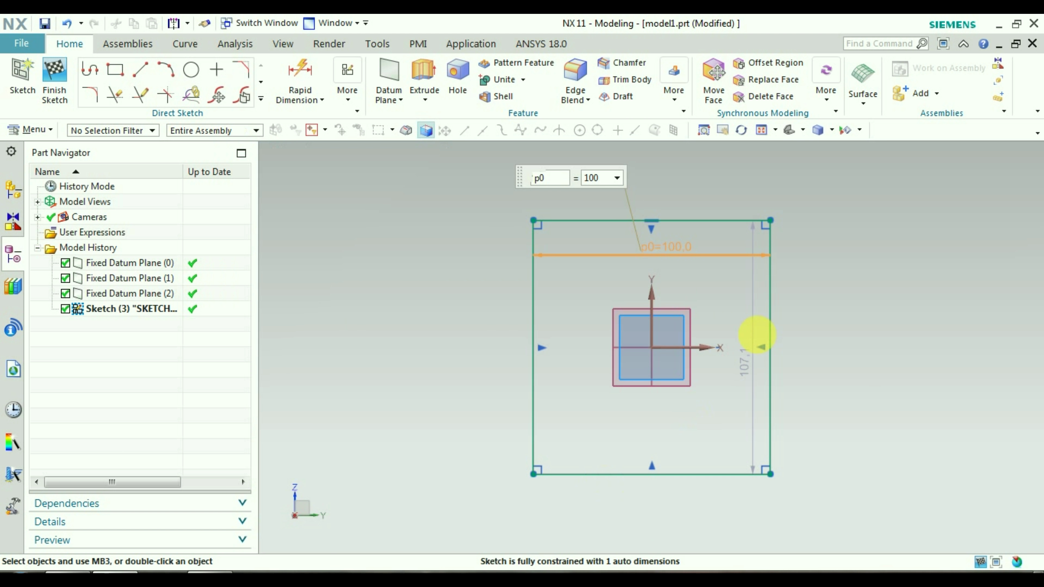
Set the rectangle's height dimension to 250 mm.
{"action": "double_click", "coordinate": [760, 343]}
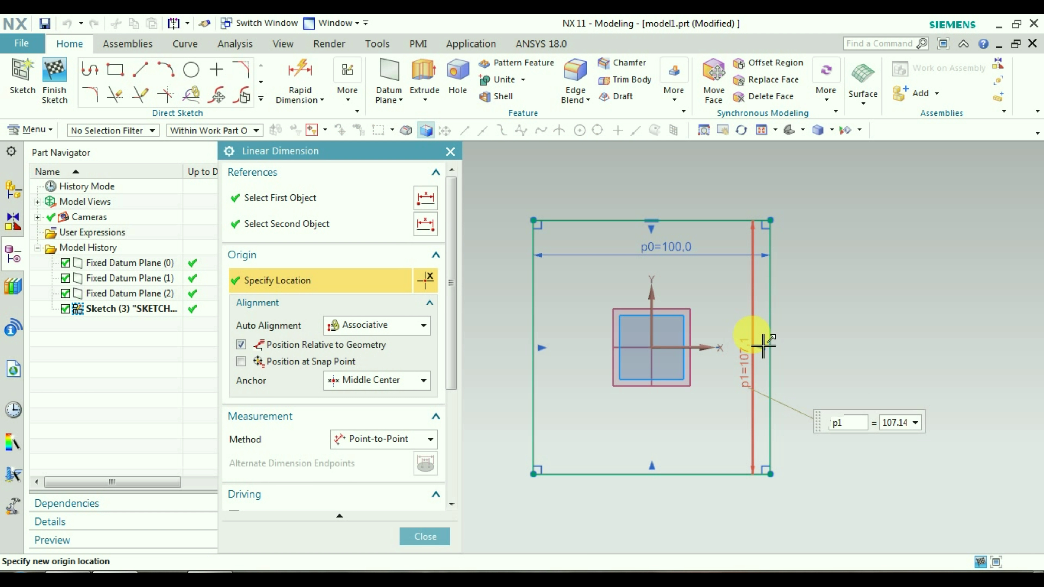
{"action": "type", "text": "250"}
{"action": "key", "text": "Return"}
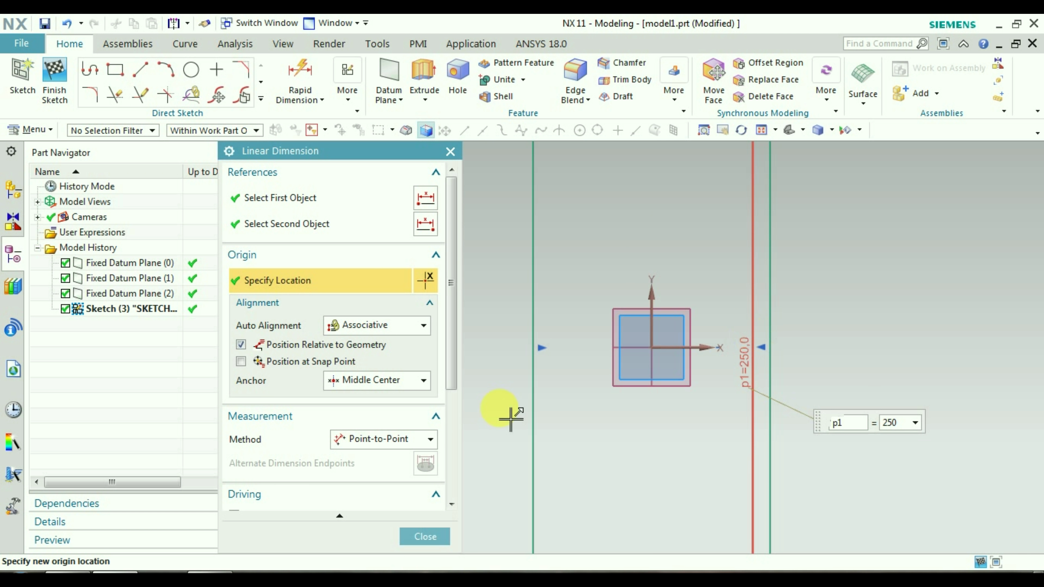
{"action": "left_click", "coordinate": [426, 537]}
Move the height dimension beyond the rectangle's right side and the width dimension above its upper side.
{"action": "scroll", "coordinate": [676, 471], "scroll_direction": "up", "scroll_amount": 3}
{"action": "scroll", "coordinate": [674, 469], "scroll_direction": "down", "scroll_amount": 3}
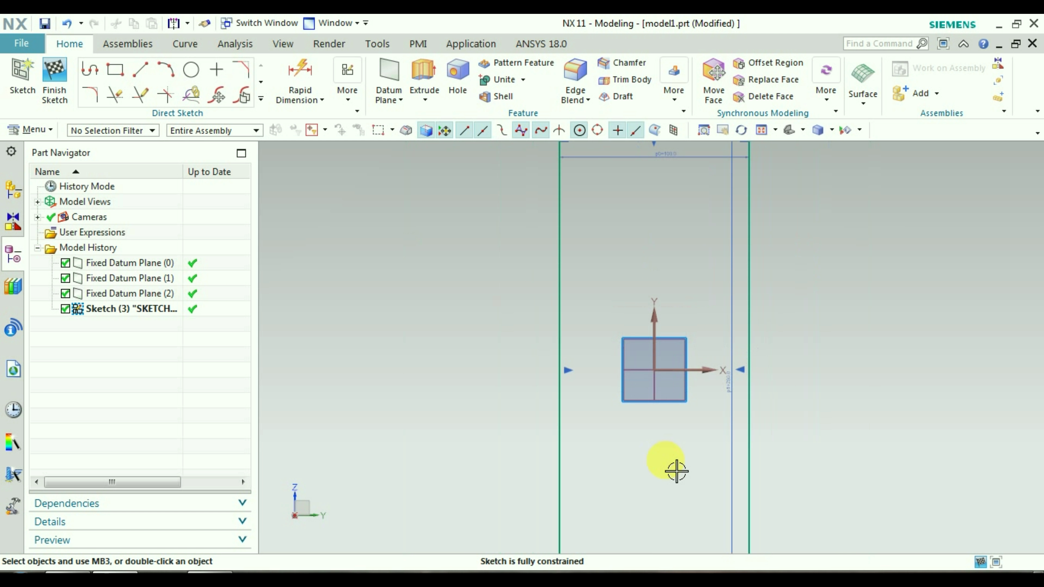
{"action": "left_click", "coordinate": [761, 136]}
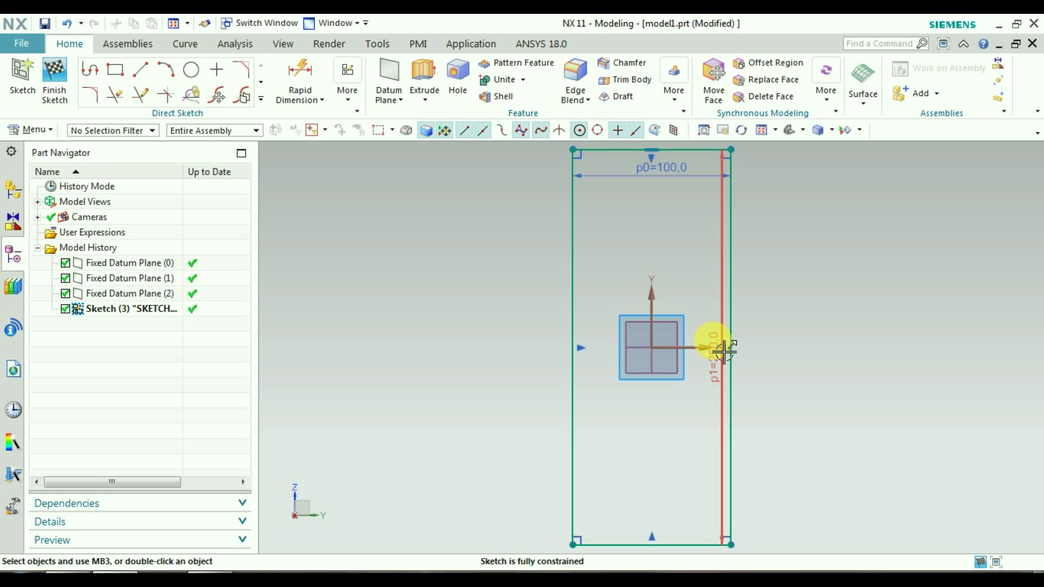
{"action": "left_click_drag", "start_coordinate": [723, 350], "coordinate": [799, 347]}
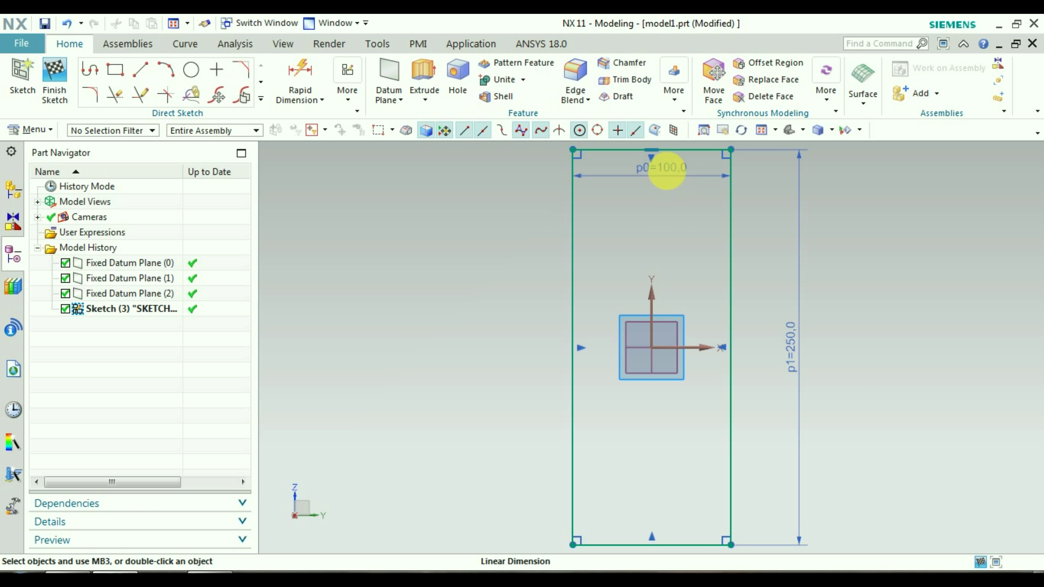
{"action": "left_click_drag", "start_coordinate": [666, 169], "coordinate": [671, 146]}
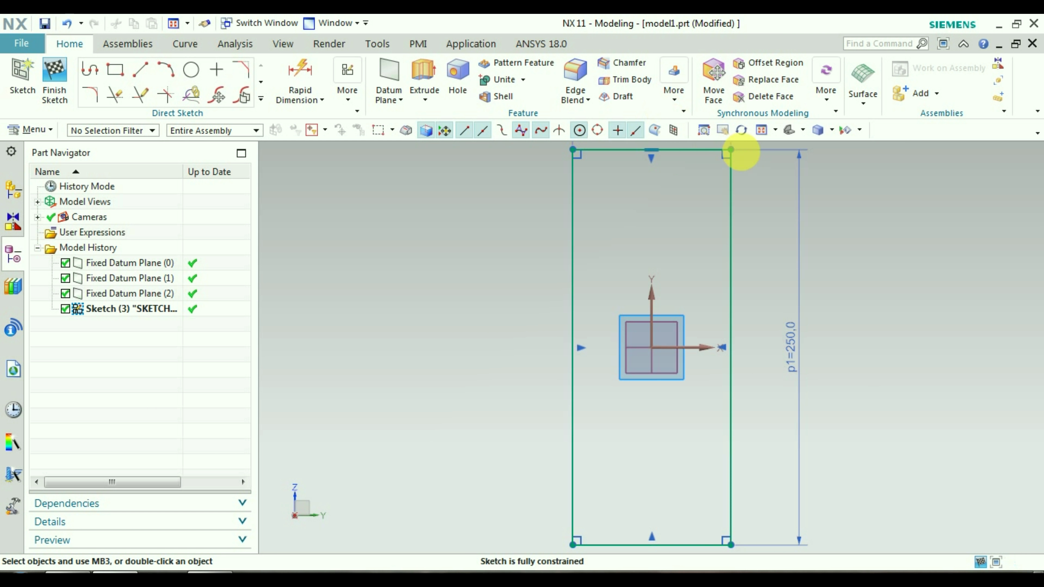
{"action": "left_click", "coordinate": [760, 131]}
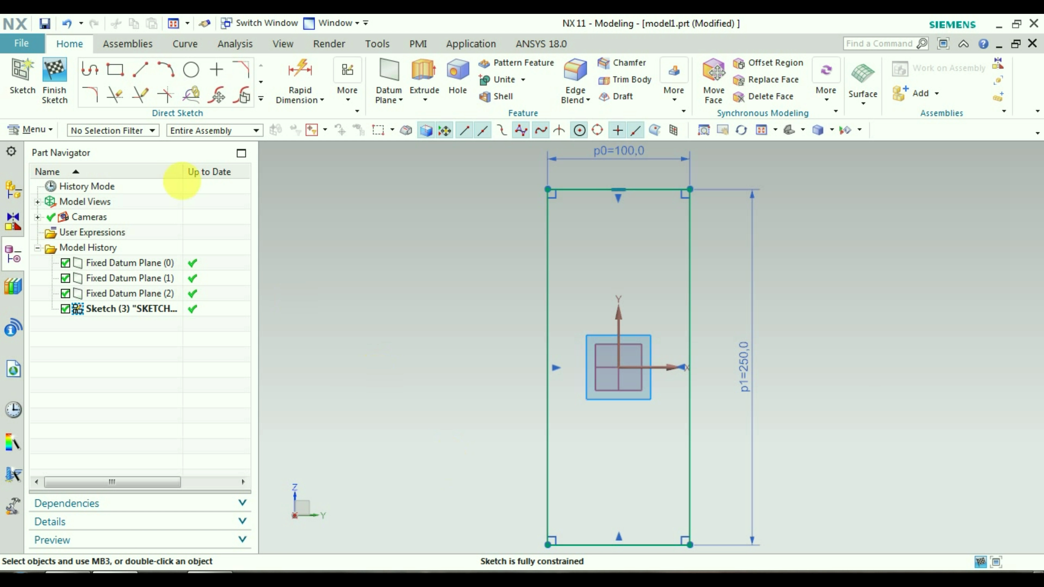
{"action": "left_click", "coordinate": [260, 99]}
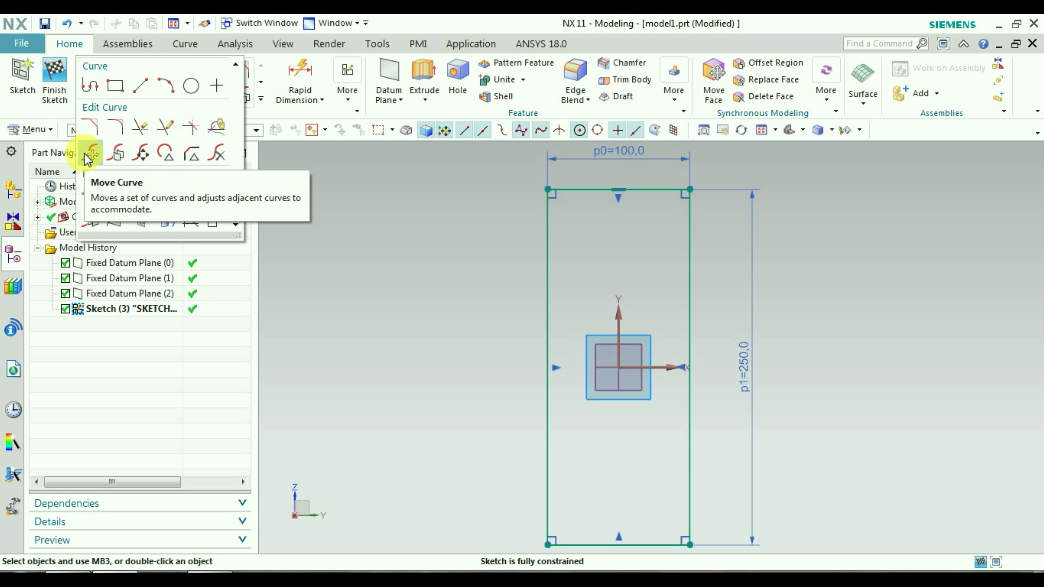
{"action": "left_click", "coordinate": [33, 130]}
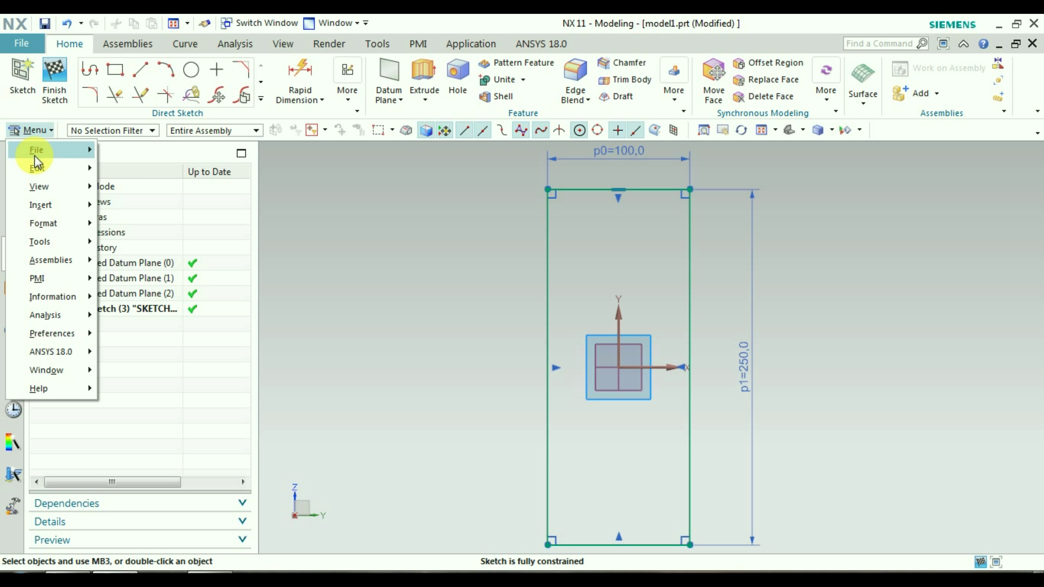
{"action": "mouse_move", "coordinate": [53, 207]}
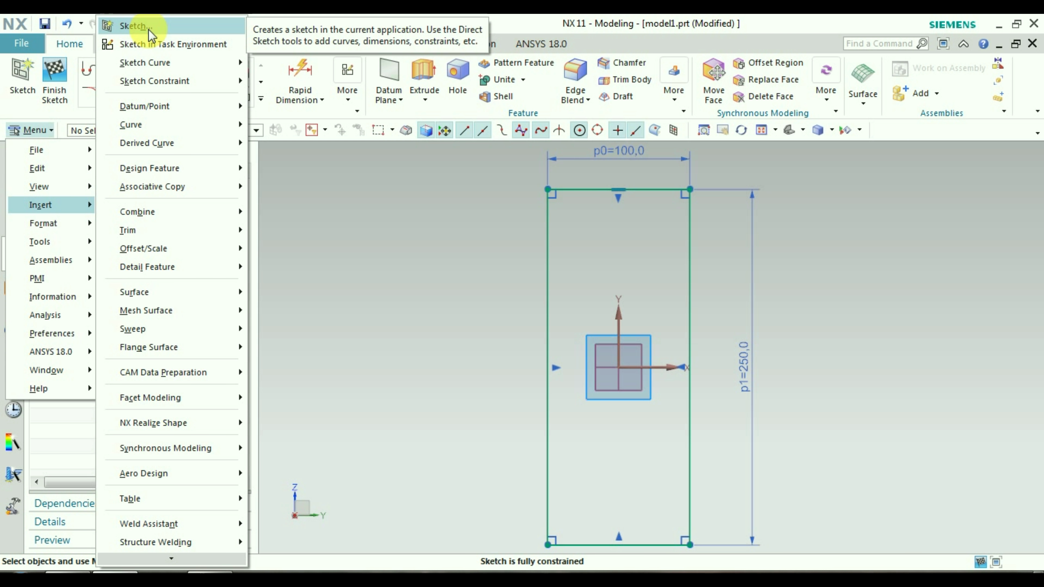
{"action": "mouse_move", "coordinate": [238, 64]}
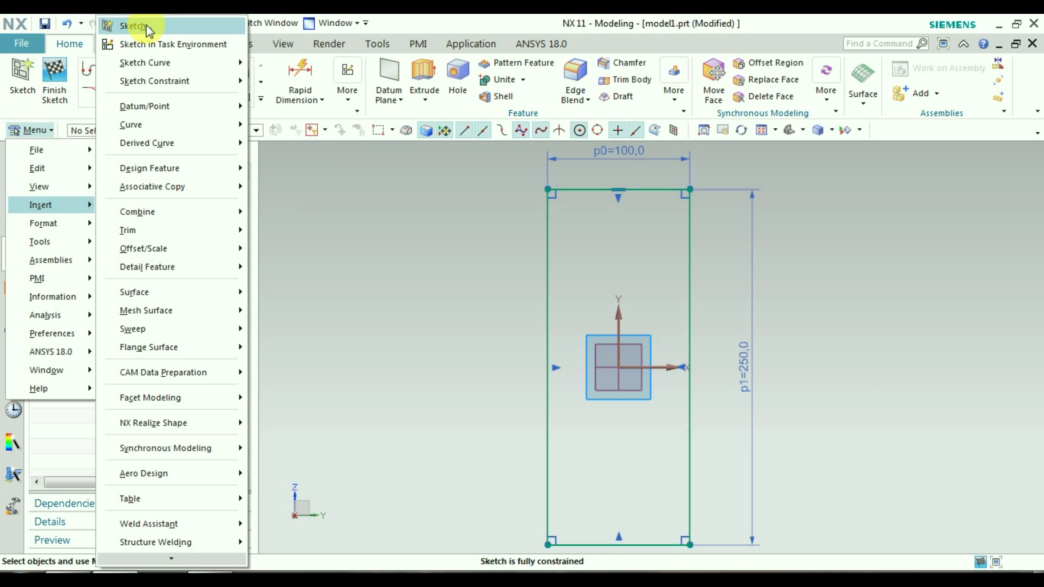
{"action": "mouse_move", "coordinate": [169, 88]}
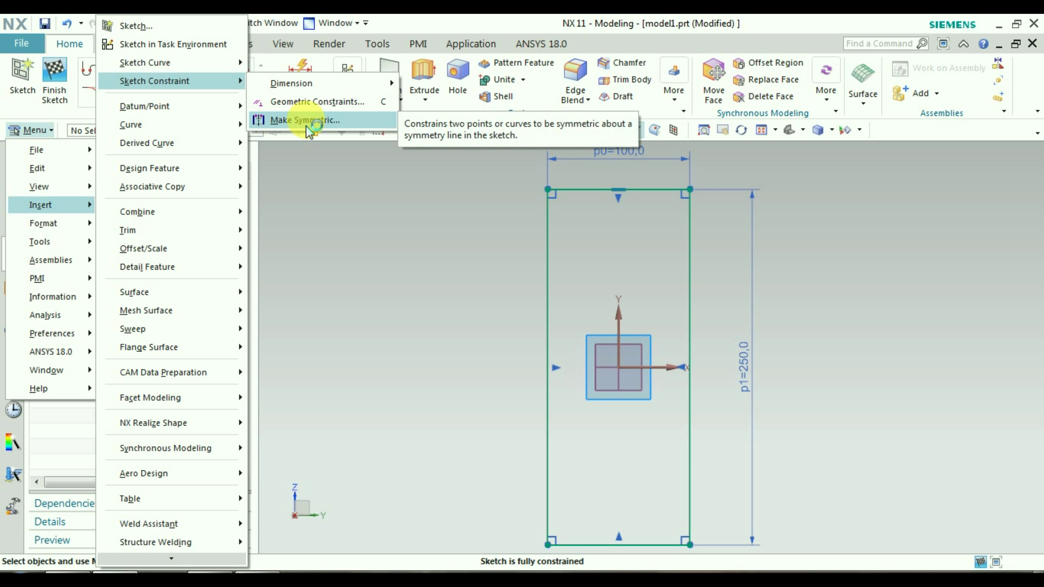
{"action": "left_click", "coordinate": [181, 67]}
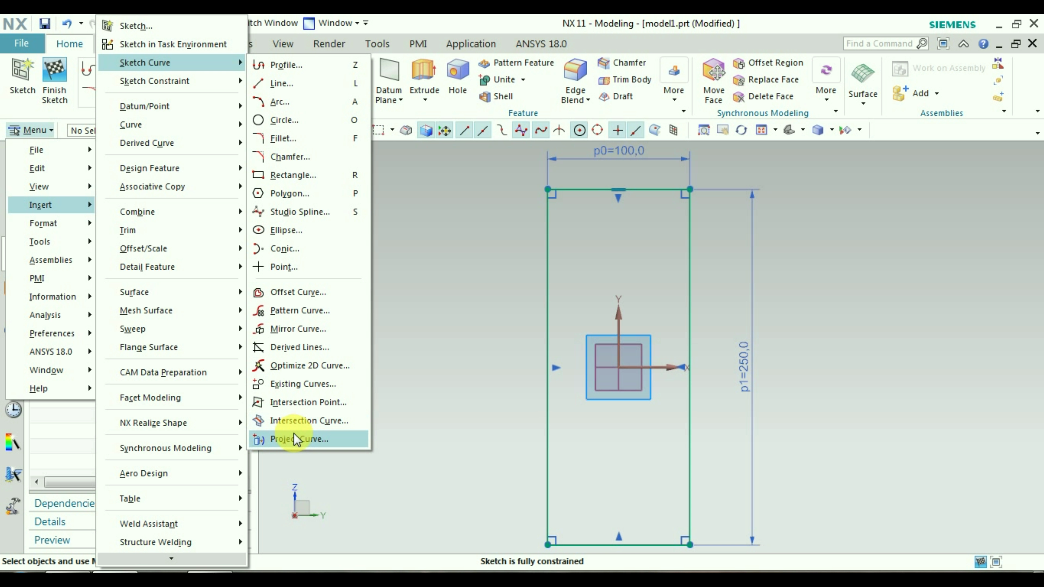
{"action": "left_click", "coordinate": [179, 29]}
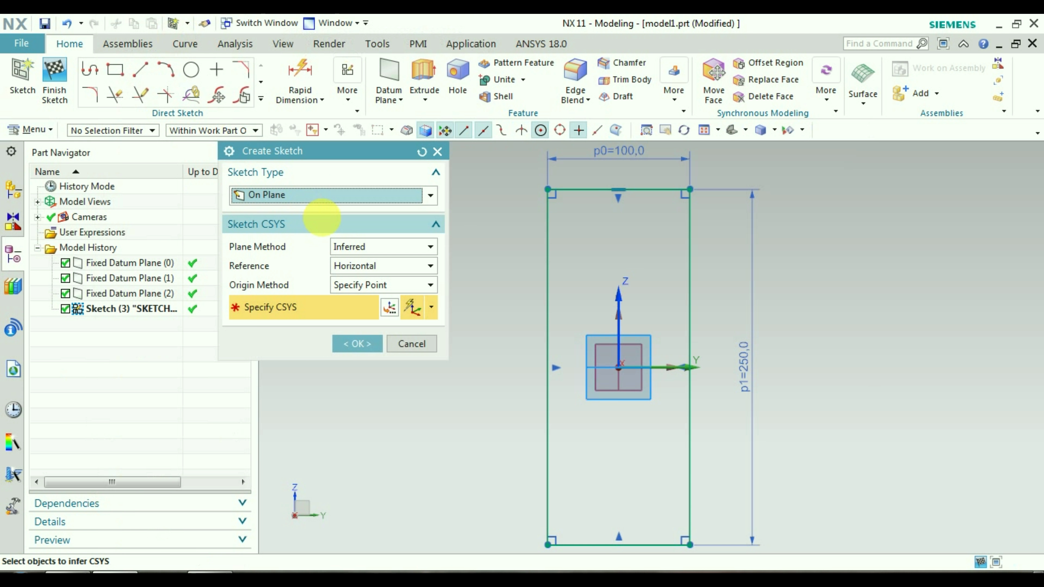
{"action": "left_click", "coordinate": [437, 152]}
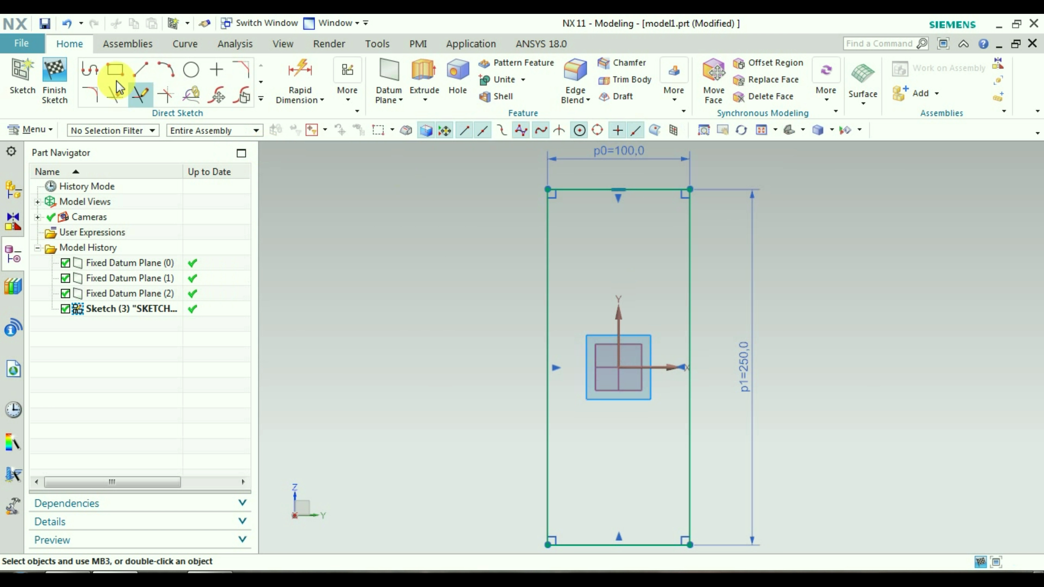
Start a Move Curve operation in the sketch using Distance-Angle motion with a 25 mm distance and a 30° angle.
{"action": "left_click", "coordinate": [261, 98]}
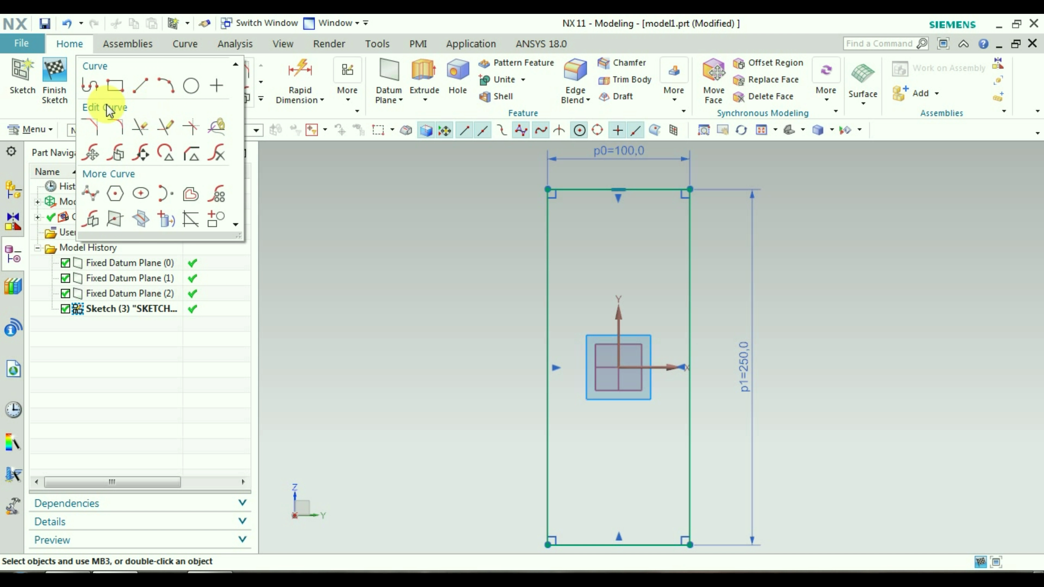
{"action": "left_click", "coordinate": [87, 150]}
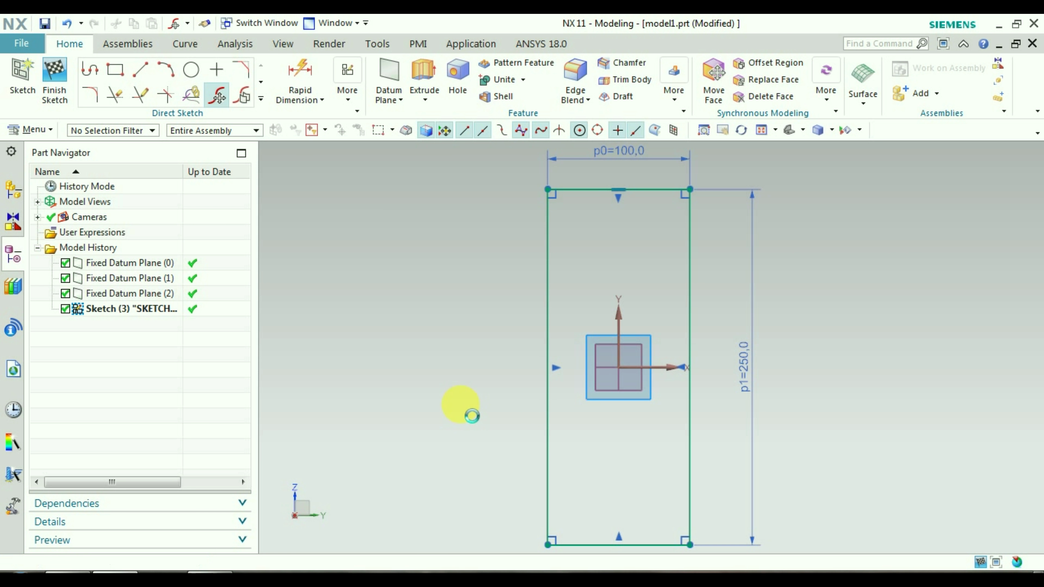
{"action": "left_click", "coordinate": [400, 414]}
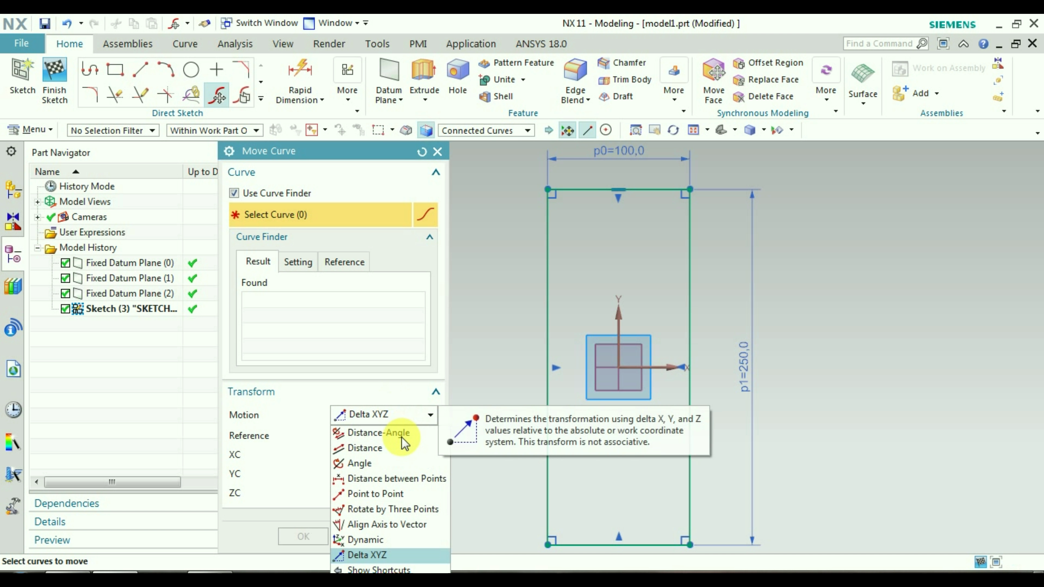
{"action": "left_click", "coordinate": [372, 432]}
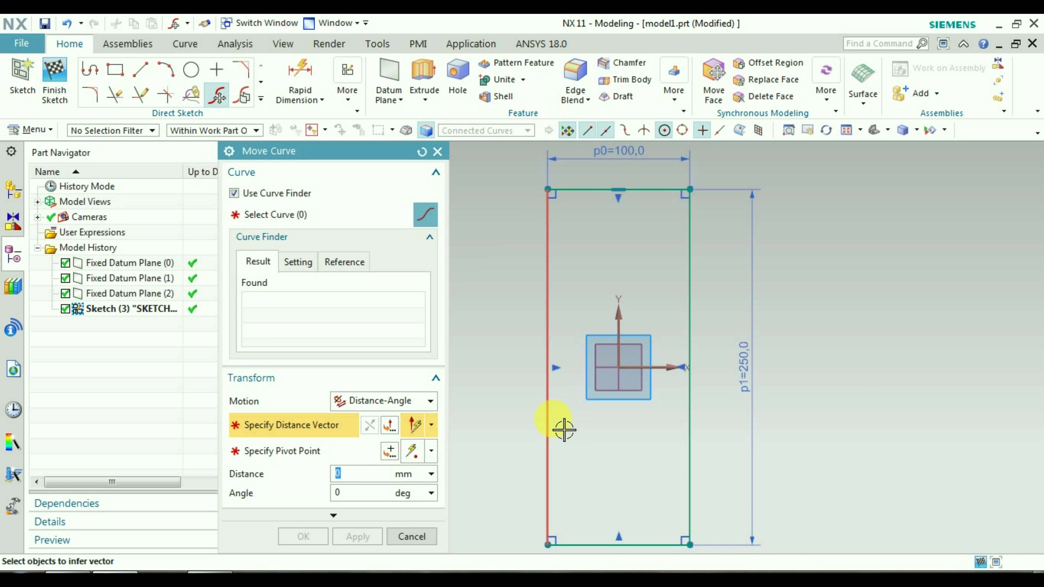
{"action": "scroll", "coordinate": [564, 429], "scroll_direction": "up", "scroll_amount": 2}
{"action": "scroll", "coordinate": [563, 430], "scroll_direction": "down", "scroll_amount": 5}
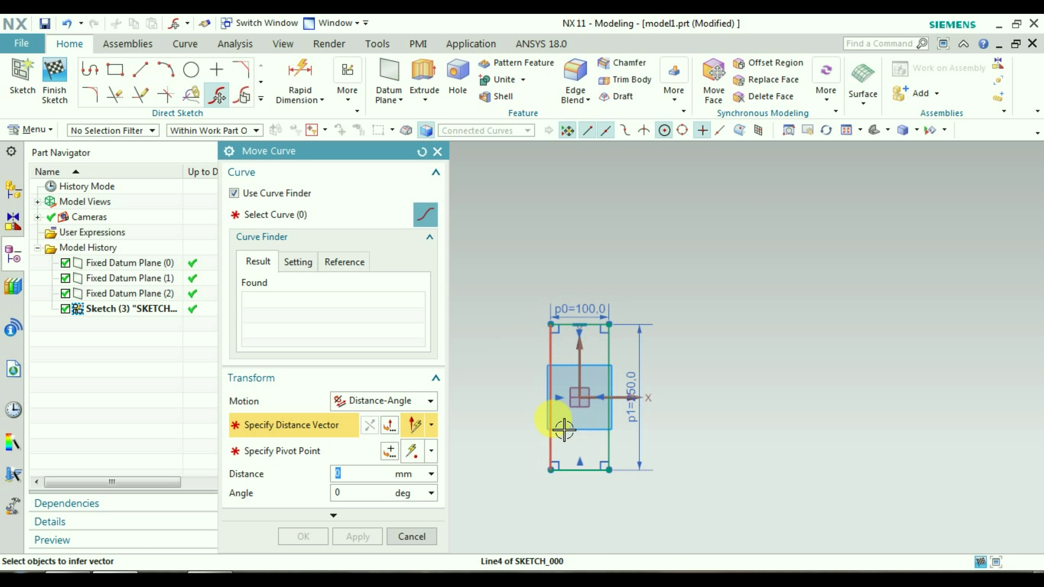
{"action": "scroll", "coordinate": [563, 429], "scroll_direction": "up", "scroll_amount": 1}
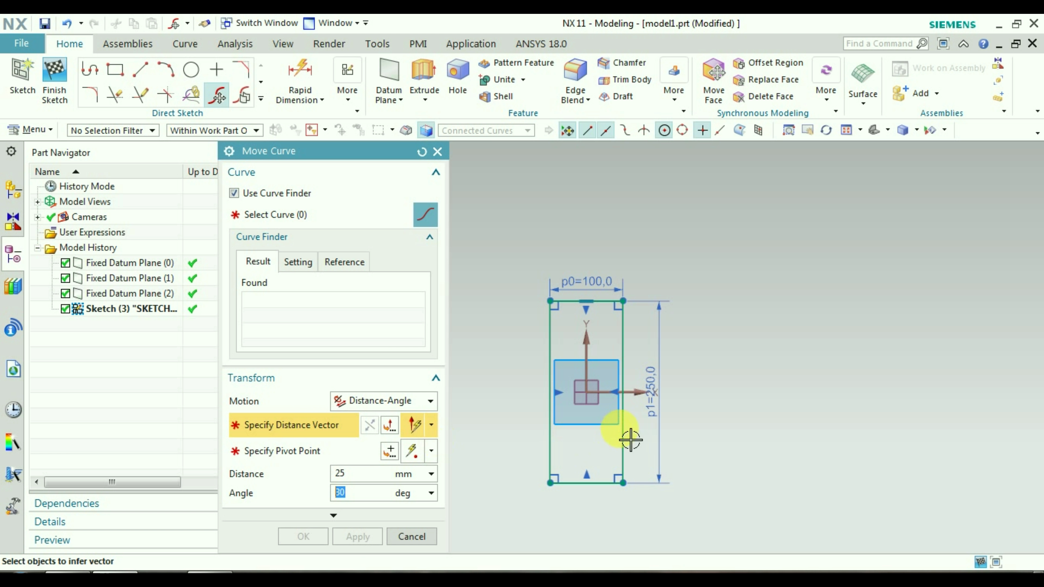
{"action": "scroll", "coordinate": [629, 408], "scroll_direction": "up", "scroll_amount": 2}
{"action": "scroll", "coordinate": [629, 406], "scroll_direction": "down", "scroll_amount": 5}
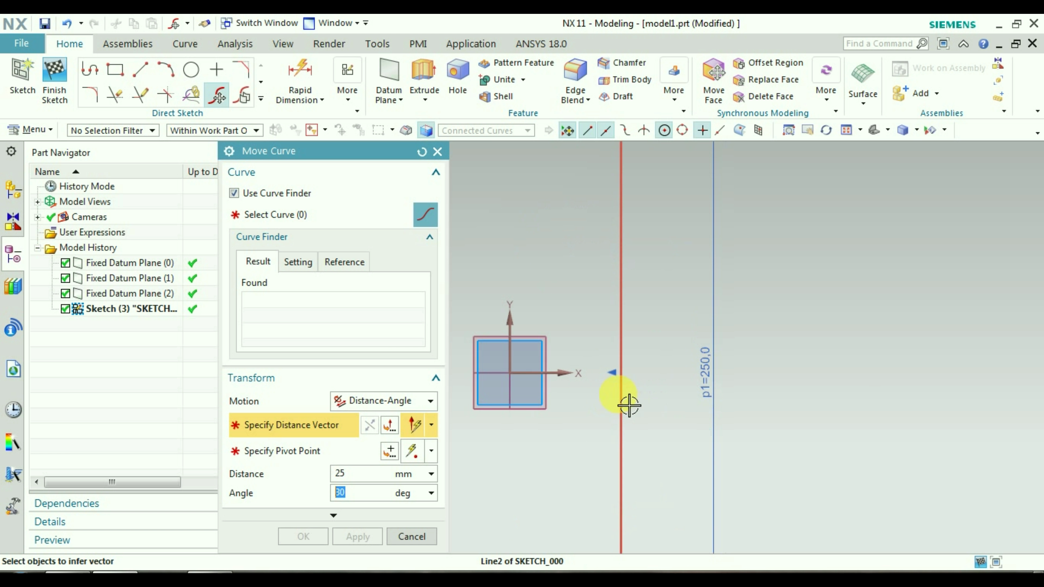
{"action": "scroll", "coordinate": [578, 392], "scroll_direction": "down", "scroll_amount": 3}
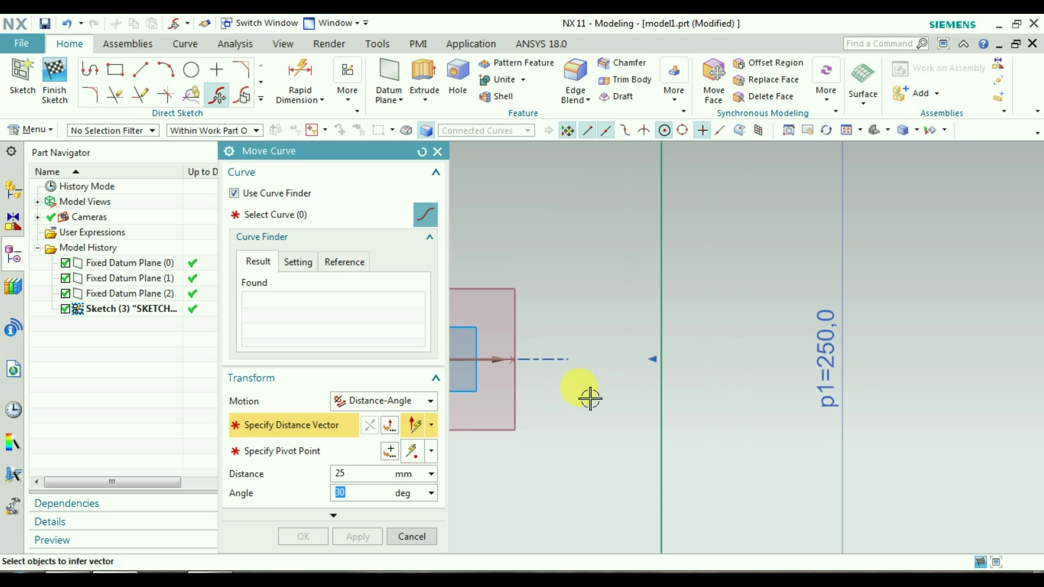
{"action": "scroll", "coordinate": [589, 397], "scroll_direction": "up", "scroll_amount": 5}
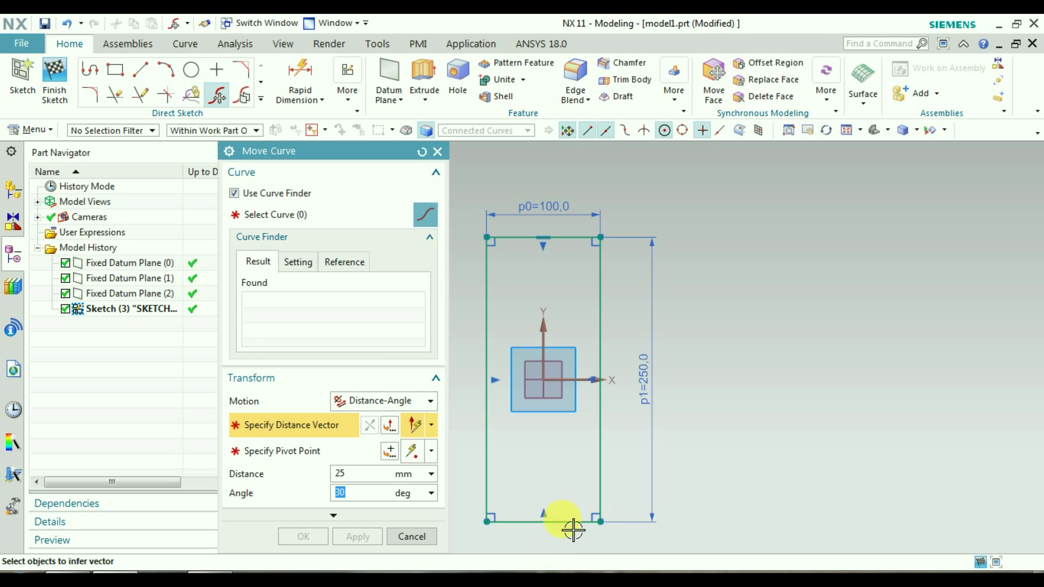
Set the move's distance vector along the rectangle's lower side and its pivot point at the sketch origin.
{"action": "left_click", "coordinate": [561, 520]}
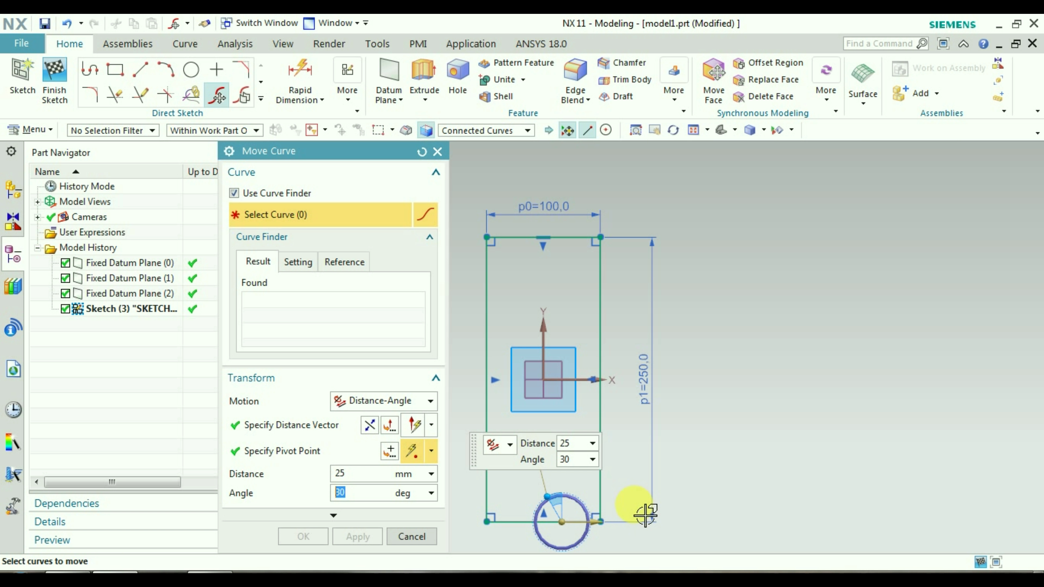
{"action": "left_click", "coordinate": [313, 453]}
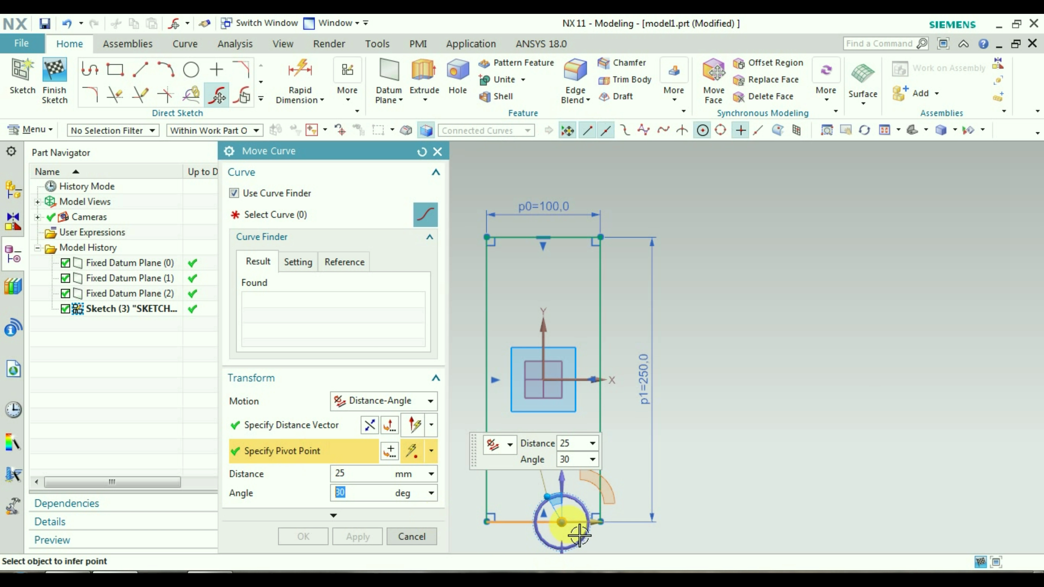
{"action": "mouse_move", "coordinate": [573, 532]}
{"action": "left_mouse_down"}
{"action": "mouse_move", "coordinate": [562, 413]}
{"action": "mouse_move", "coordinate": [542, 381]}
{"action": "mouse_move", "coordinate": [557, 388]}
{"action": "left_mouse_up"}
{"action": "left_click", "coordinate": [557, 389]}
{"action": "scroll", "coordinate": [654, 417], "scroll_direction": "up", "scroll_amount": 3}
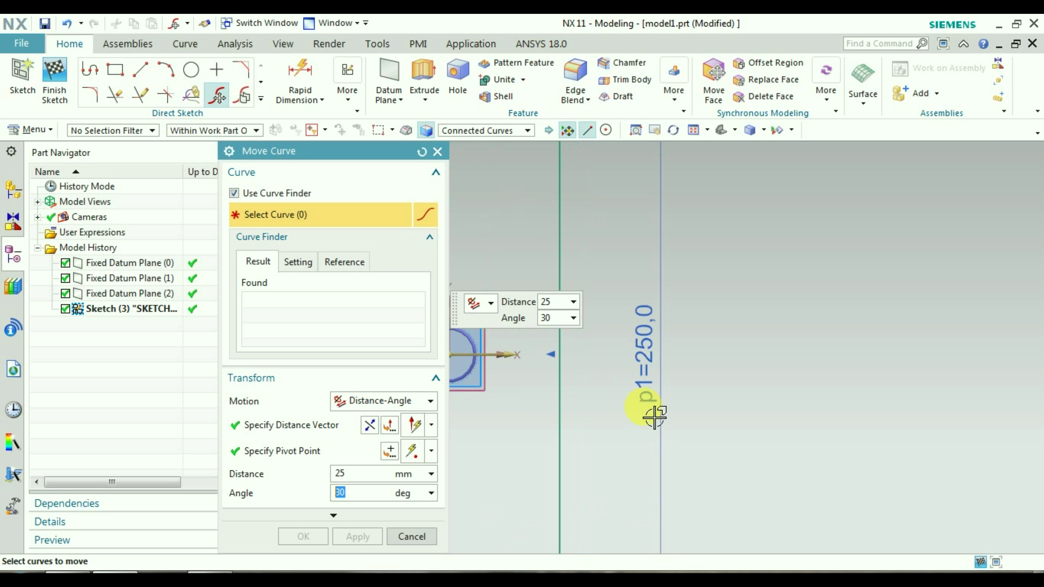
{"action": "scroll", "coordinate": [654, 416], "scroll_direction": "down", "scroll_amount": 6}
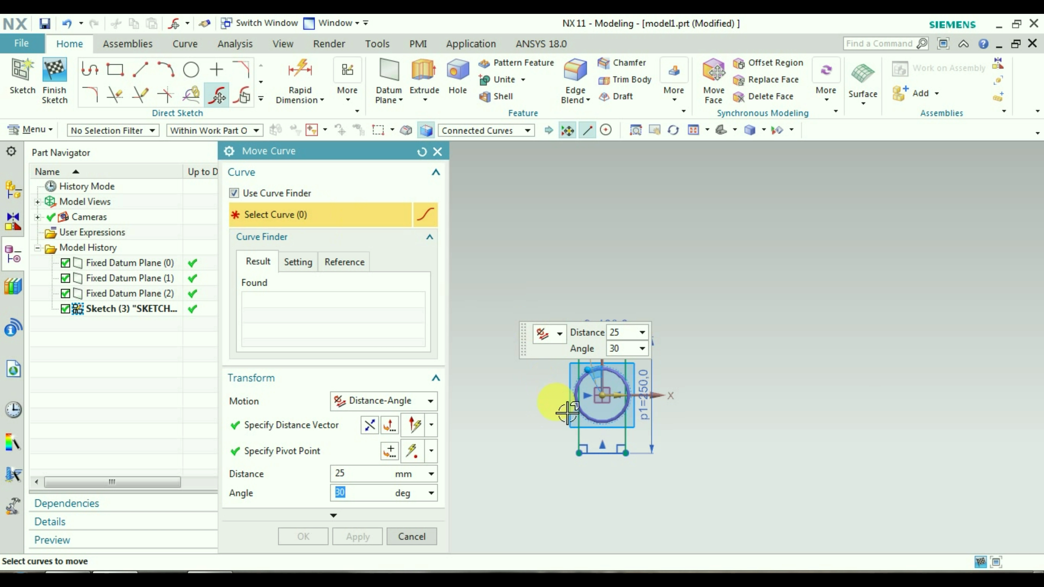
Place the pivot point on the rectangle's left side and apply the 25 mm, 30° move to its four connected curves.
{"action": "scroll", "coordinate": [595, 393], "scroll_direction": "up", "scroll_amount": 3}
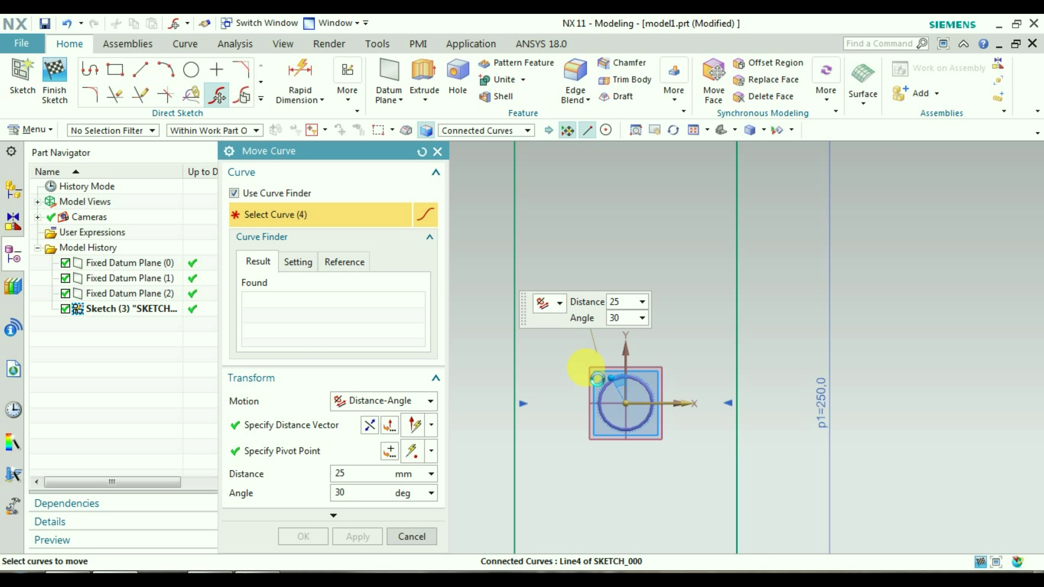
{"action": "left_click", "coordinate": [585, 367]}
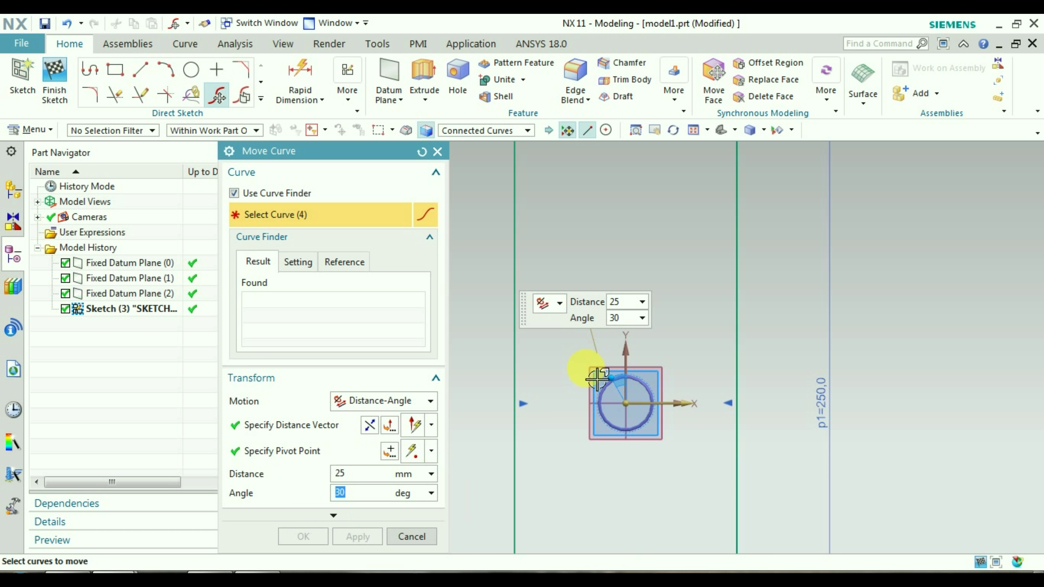
{"action": "scroll", "coordinate": [596, 378], "scroll_direction": "down", "scroll_amount": 3}
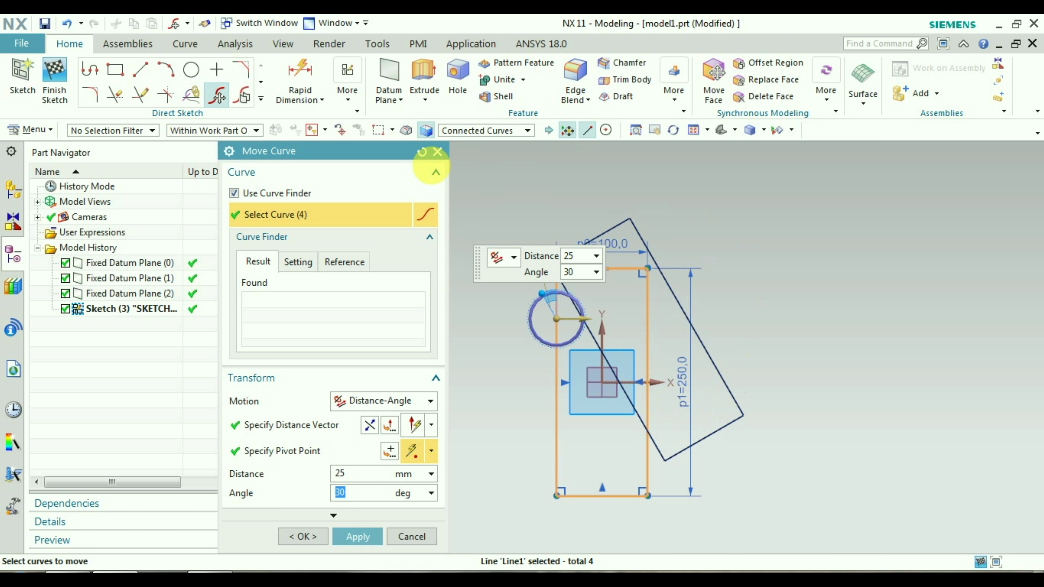
{"action": "left_click_drag", "start_coordinate": [375, 156], "coordinate": [229, 99]}
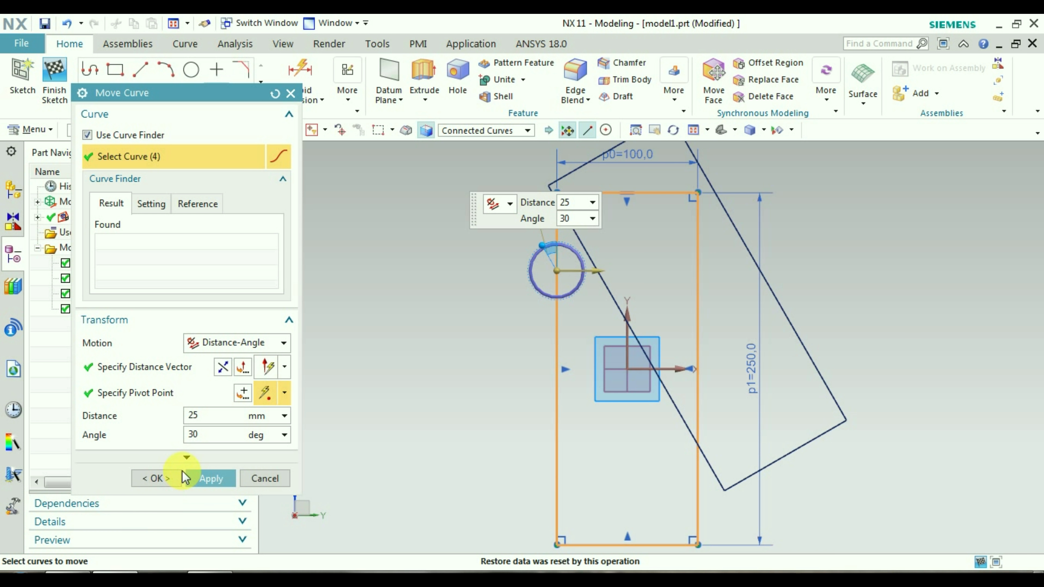
{"action": "left_click", "coordinate": [212, 478]}
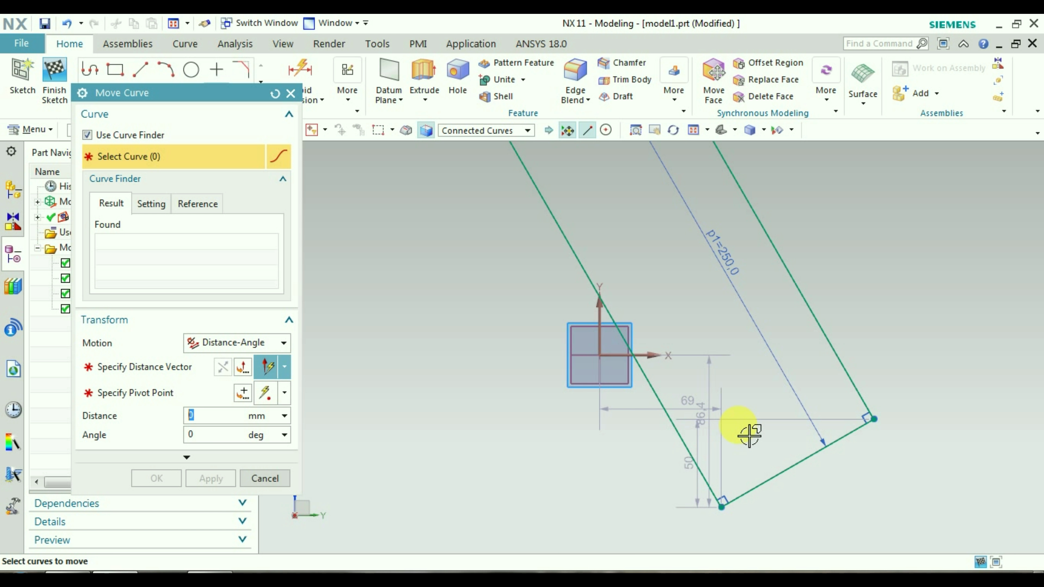
Change the curve motion to Distance, with the vector along the sketch's X axis.
{"action": "scroll", "coordinate": [749, 434], "scroll_direction": "down", "scroll_amount": 2}
{"action": "scroll", "coordinate": [741, 433], "scroll_direction": "up", "scroll_amount": 3}
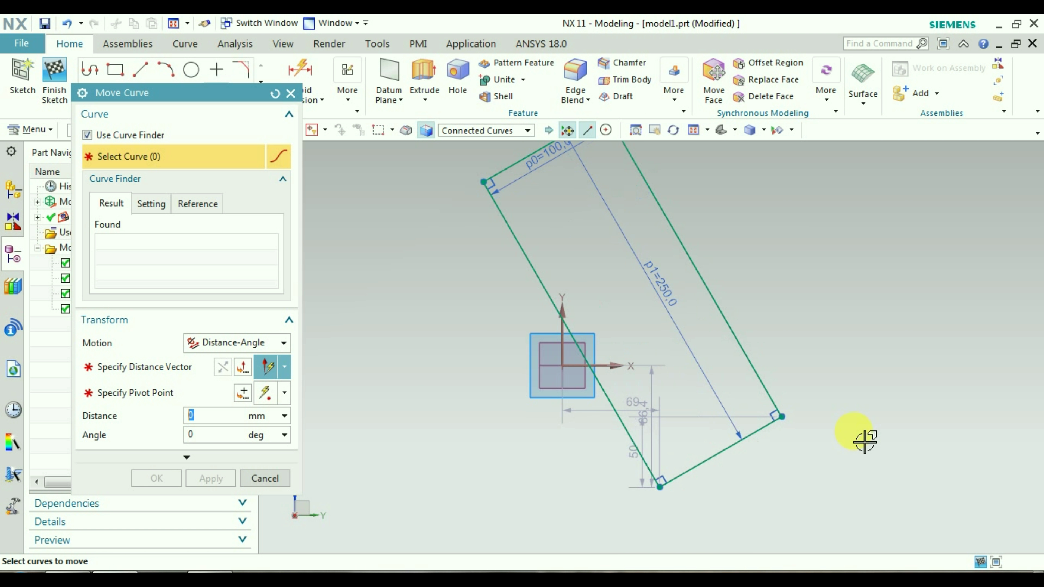
{"action": "scroll", "coordinate": [862, 440], "scroll_direction": "down", "scroll_amount": 2}
{"action": "left_click", "coordinate": [263, 342]}
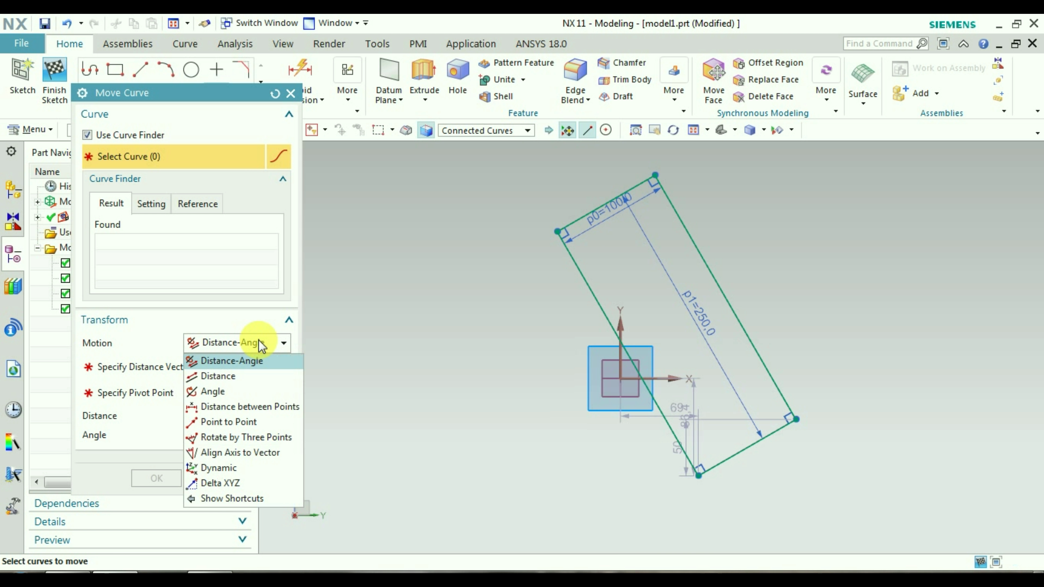
{"action": "left_click", "coordinate": [241, 372]}
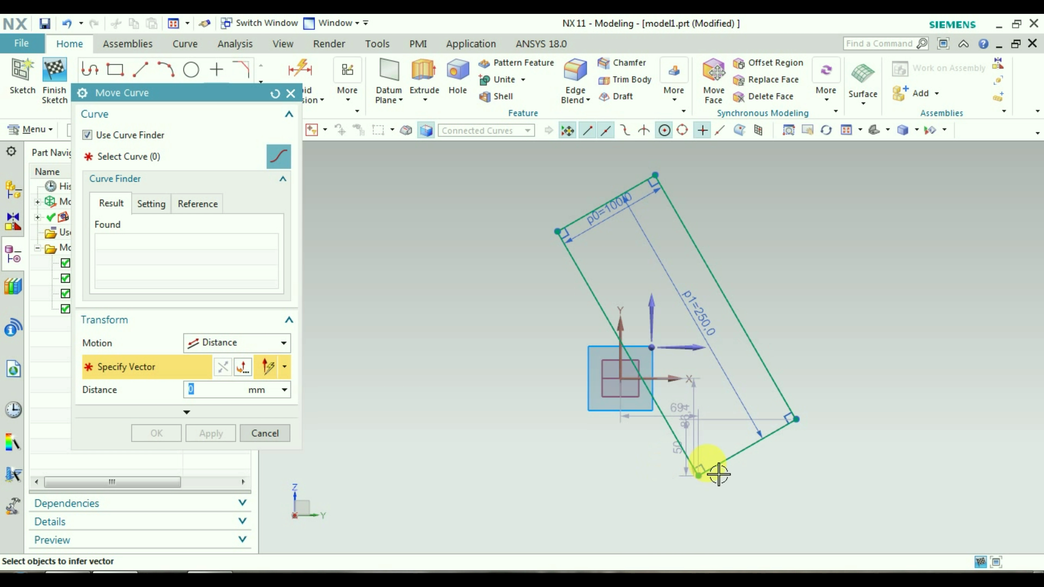
{"action": "left_click", "coordinate": [697, 356]}
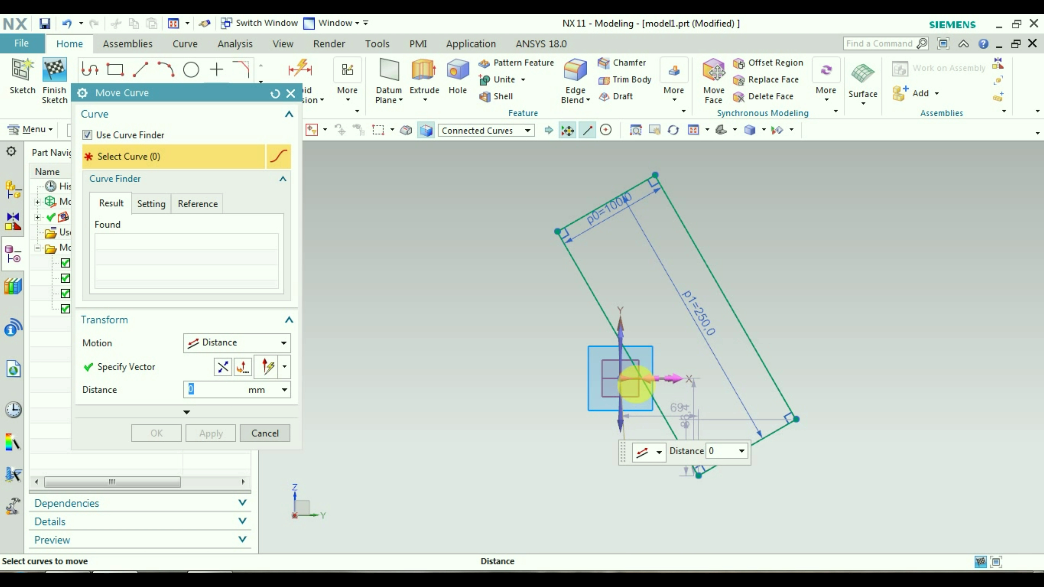
Try a 200 mm move of the rectangle's four curves along the X axis, and reset the Move Curve settings.
{"action": "left_click_drag", "start_coordinate": [637, 389], "coordinate": [834, 389]}
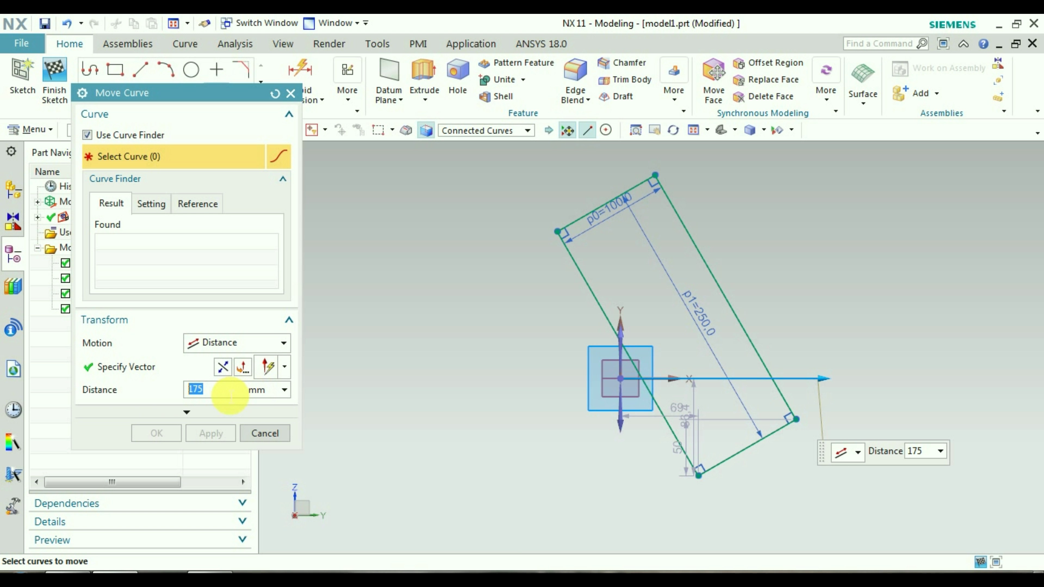
{"action": "type", "text": "20"}
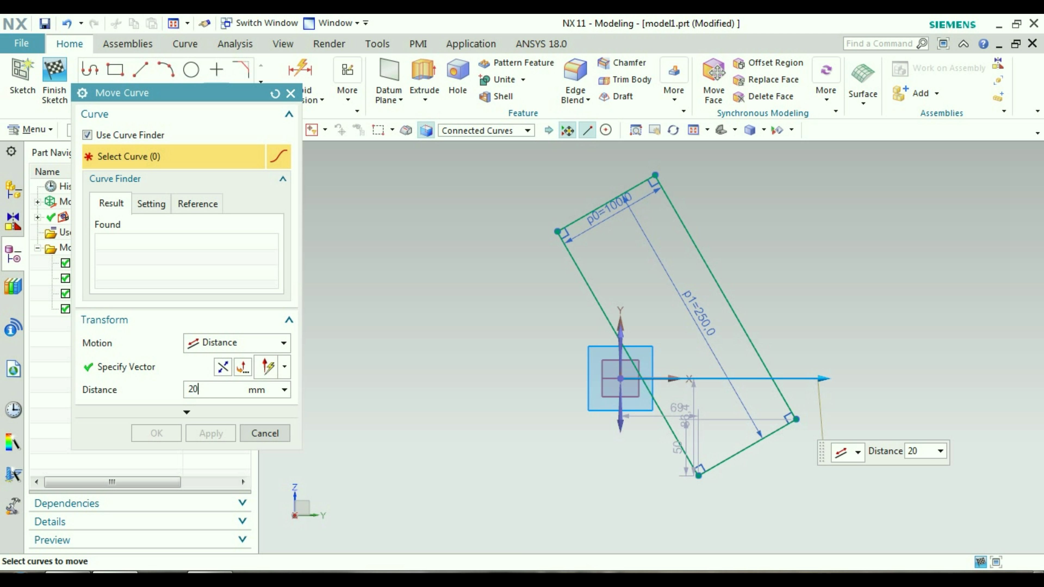
{"action": "type", "text": "0"}
{"action": "key", "text": "Return"}
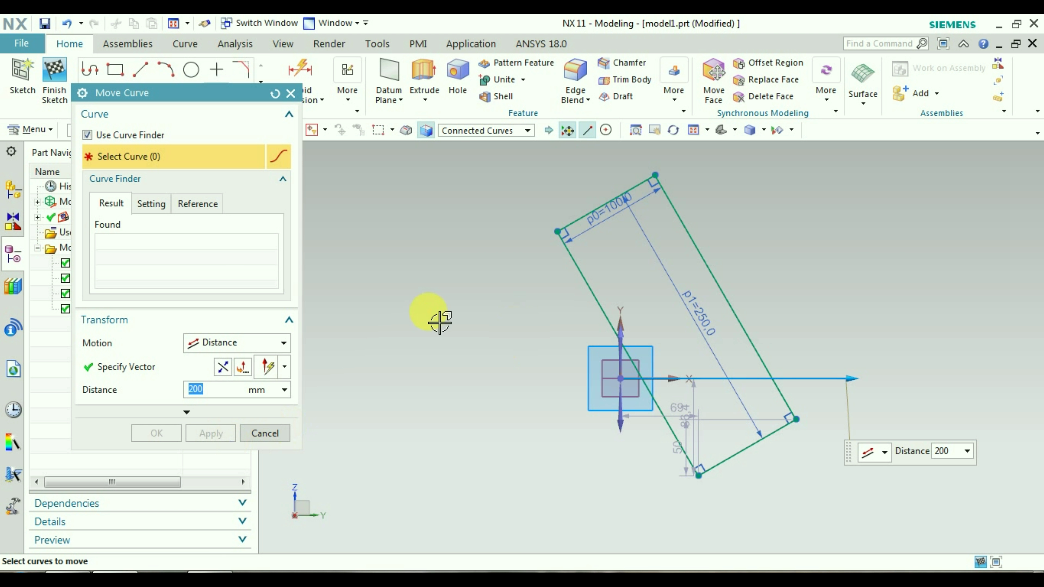
{"action": "left_click", "coordinate": [580, 263]}
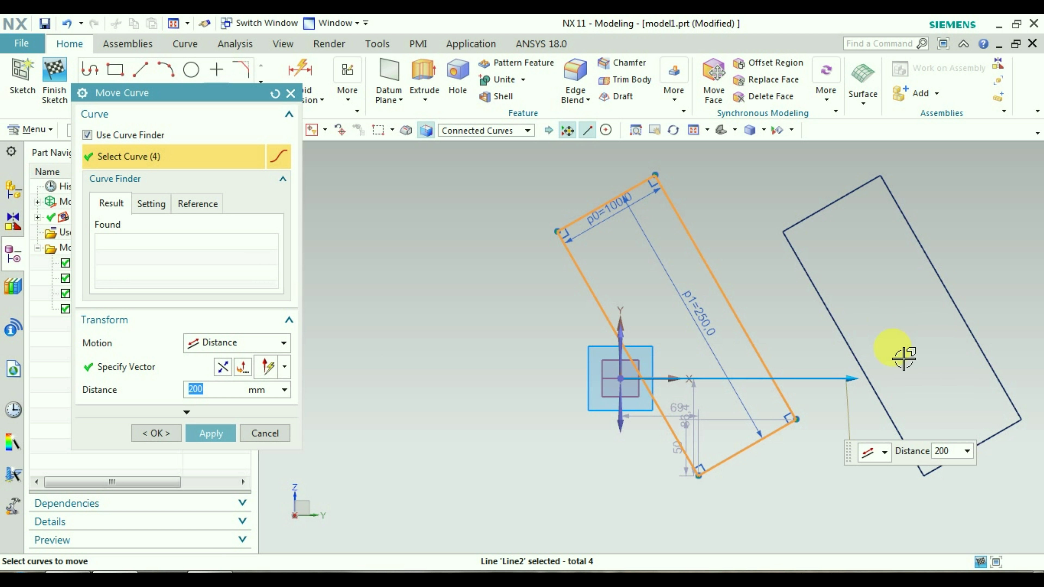
{"action": "left_click", "coordinate": [275, 94]}
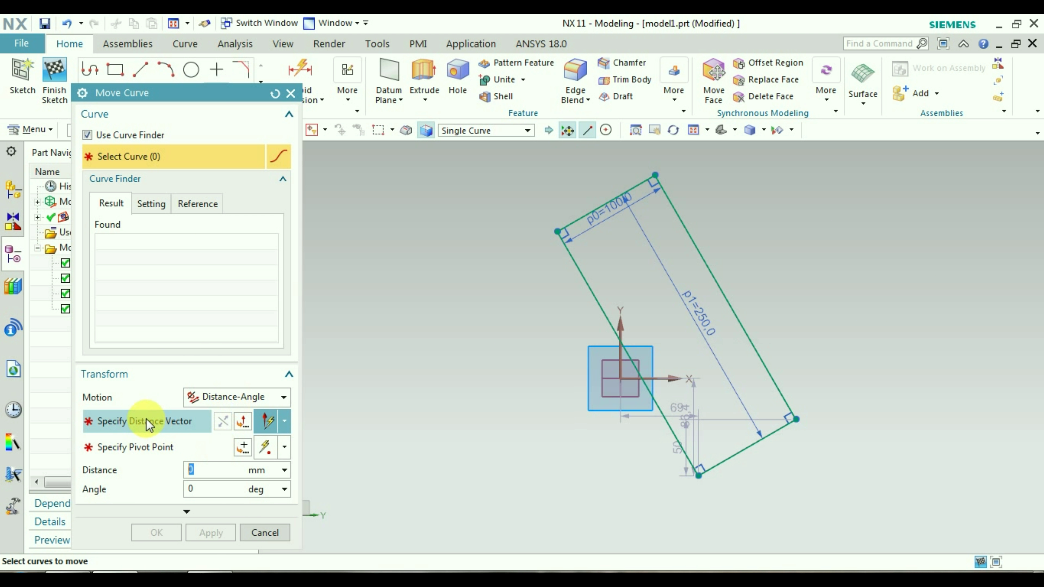
Set the curve motion to Distance, with the vector along the sketch's Y axis and a distance of 105 mm.
{"action": "left_click", "coordinate": [146, 422]}
{"action": "left_click", "coordinate": [233, 397]}
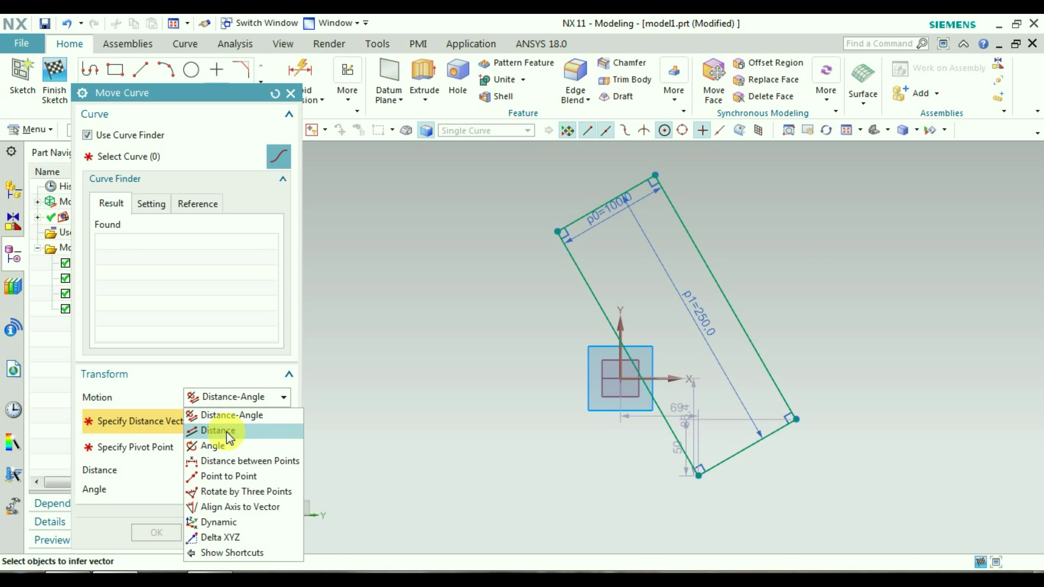
{"action": "left_click", "coordinate": [227, 431]}
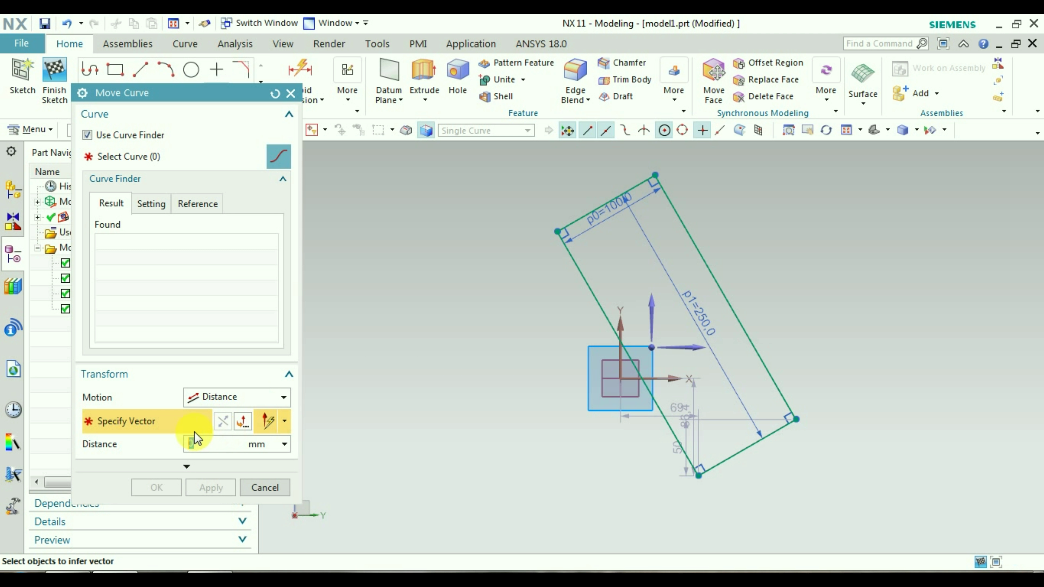
{"action": "left_click", "coordinate": [666, 319]}
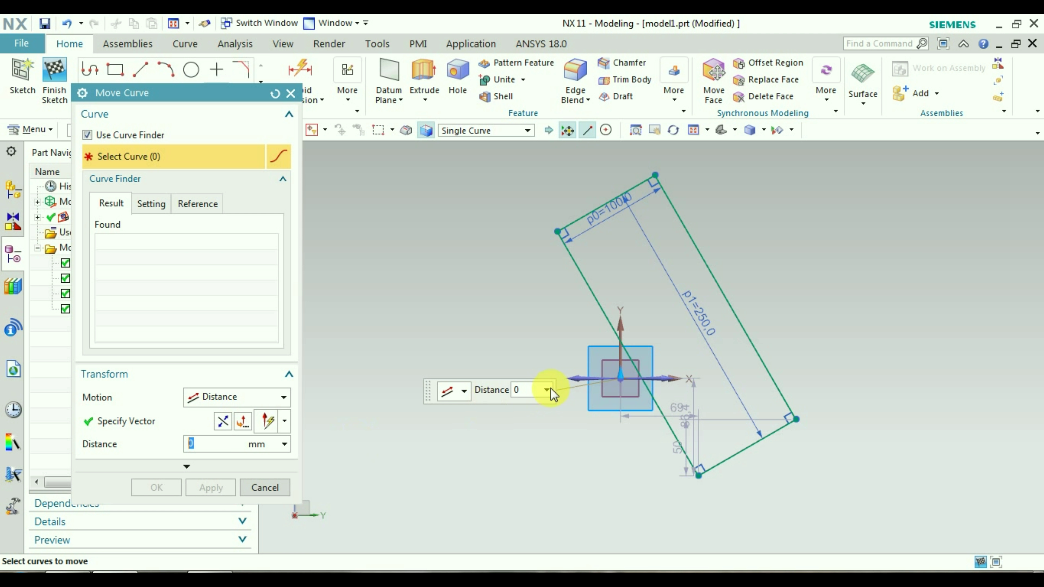
{"action": "left_click_drag", "start_coordinate": [634, 388], "coordinate": [625, 257]}
{"action": "left_click", "coordinate": [208, 443]}
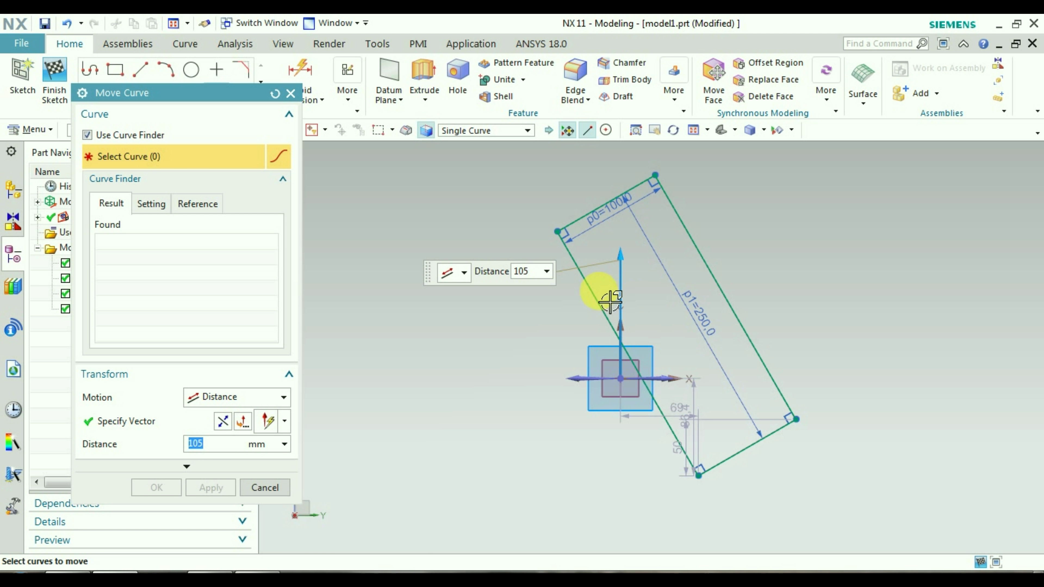
Try the 105 mm move on the rectangle's left long side alone, and undo it.
{"action": "left_click", "coordinate": [598, 291]}
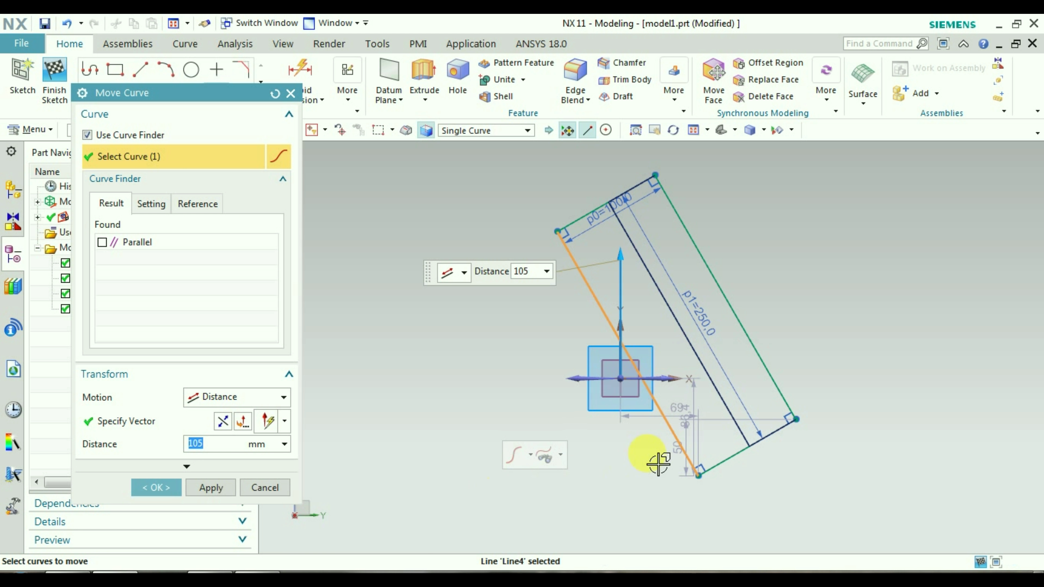
{"action": "scroll", "coordinate": [657, 464], "scroll_direction": "down", "scroll_amount": 5}
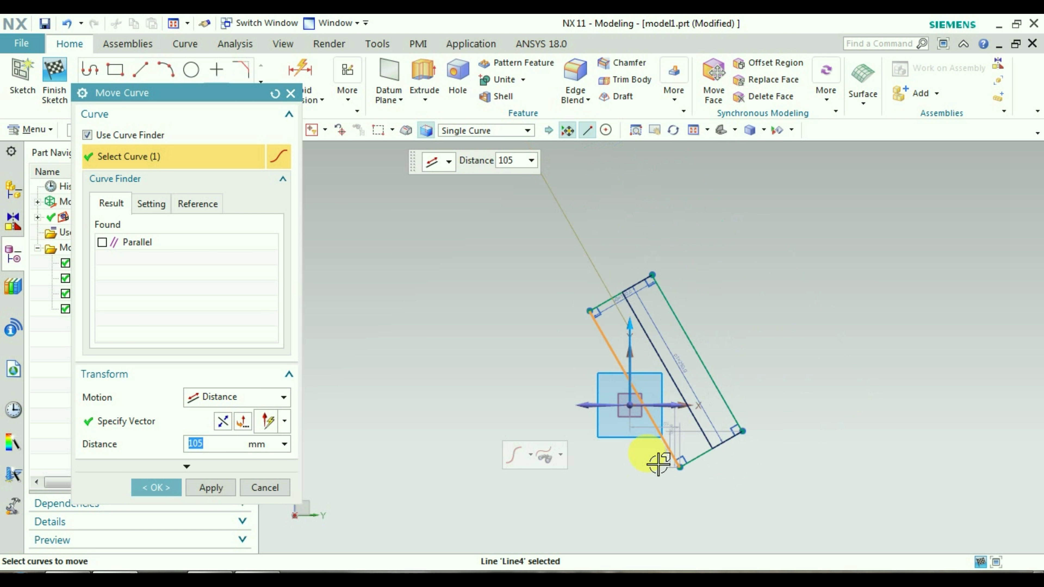
{"action": "scroll", "coordinate": [713, 405], "scroll_direction": "up", "scroll_amount": 5}
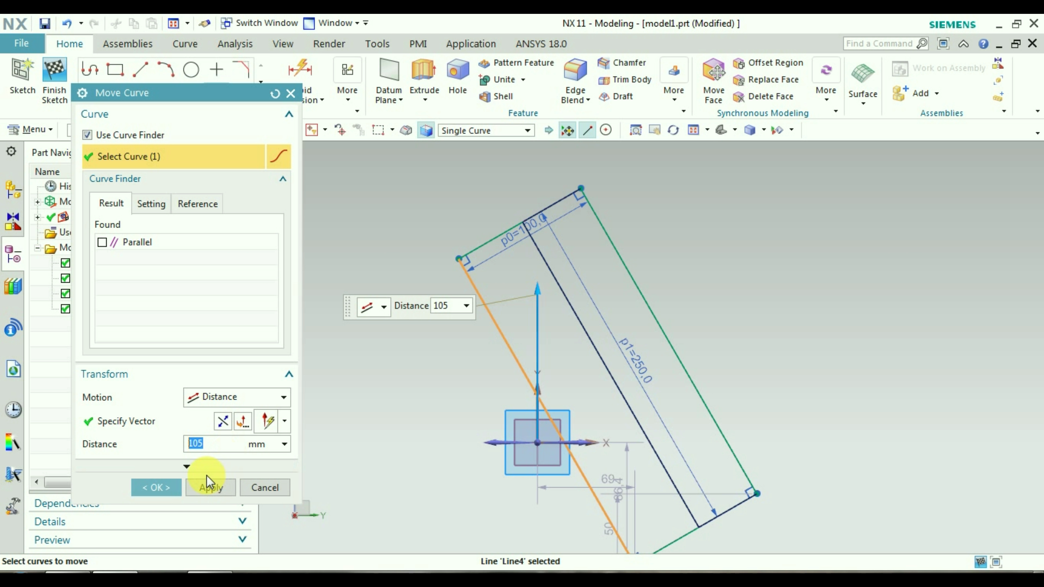
{"action": "type", "text": "100"}
{"action": "left_click", "coordinate": [218, 487]}
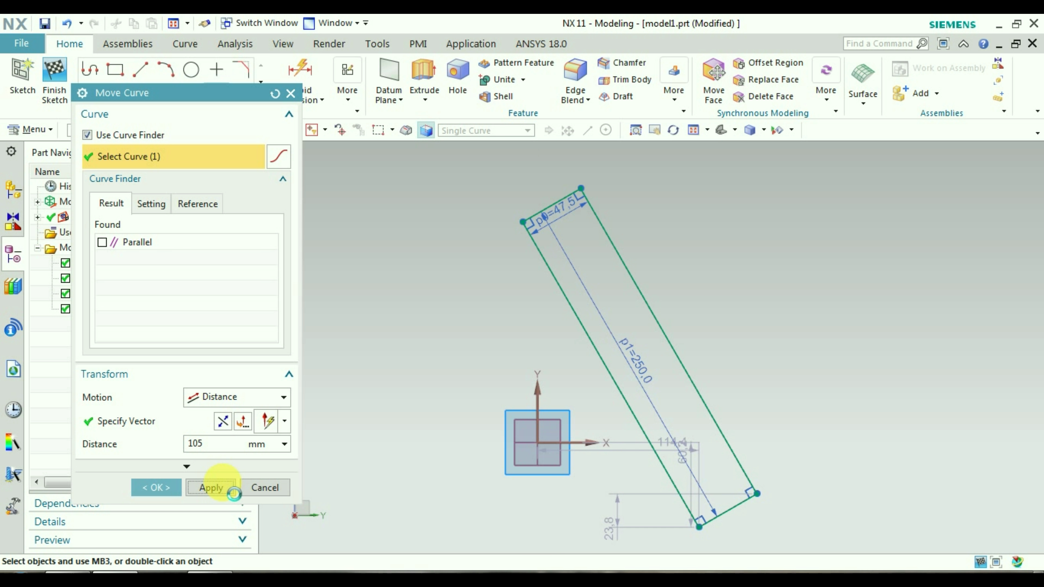
{"action": "scroll", "coordinate": [739, 438], "scroll_direction": "down", "scroll_amount": 2}
{"action": "scroll", "coordinate": [741, 443], "scroll_direction": "up", "scroll_amount": 4}
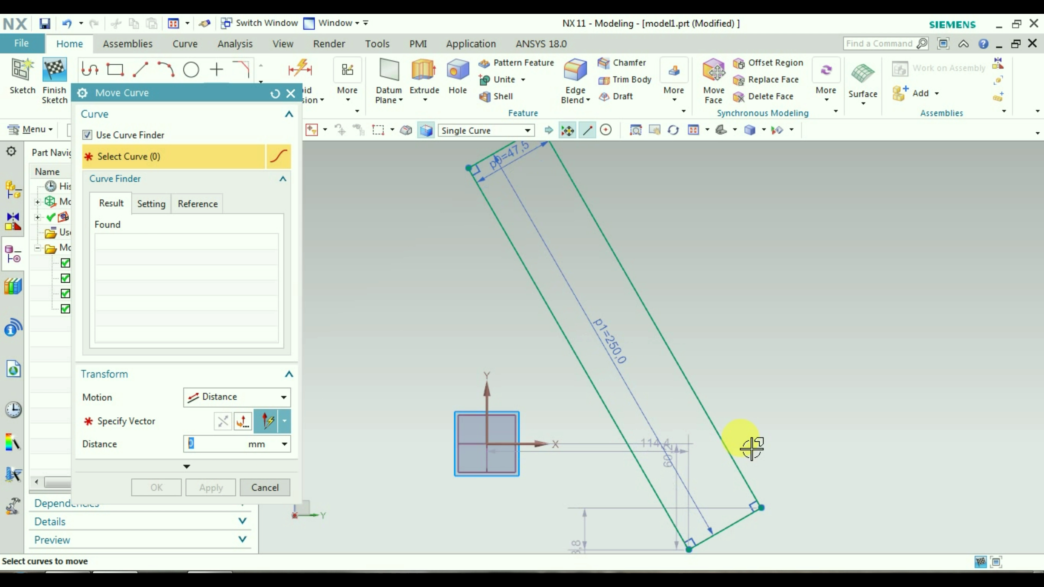
{"action": "middle_click", "coordinate": [751, 448]}
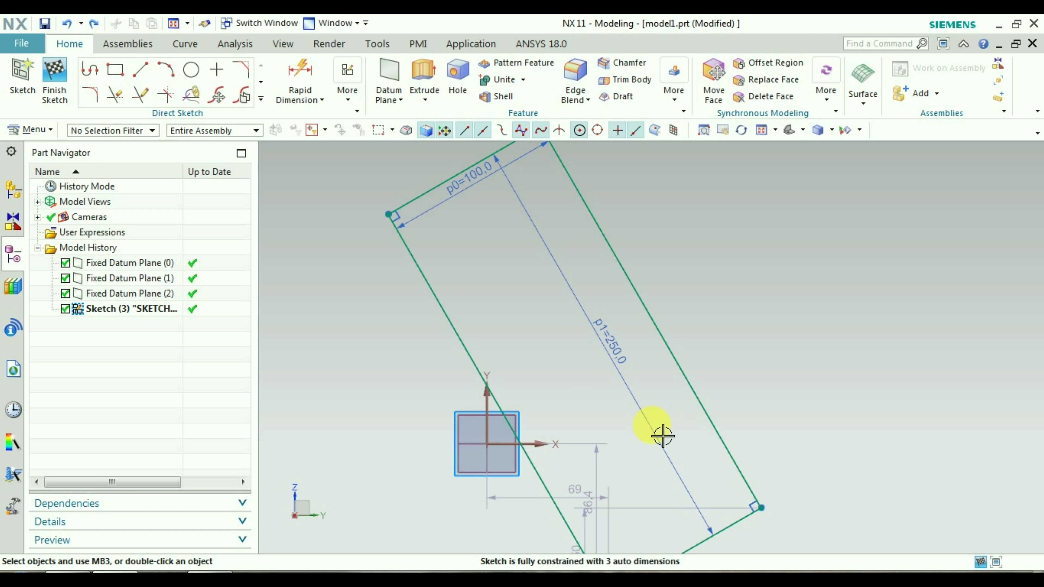
{"action": "scroll", "coordinate": [577, 419], "scroll_direction": "up", "scroll_amount": 2}
{"action": "scroll", "coordinate": [582, 419], "scroll_direction": "down", "scroll_amount": 5}
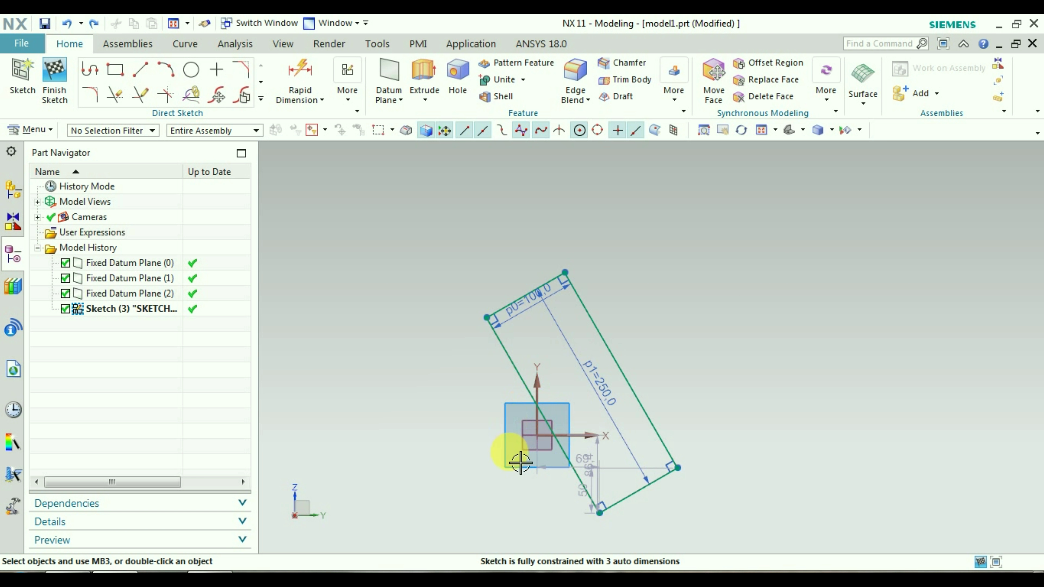
Start Move Curve again and select the rectangle's four sides using the Connected Curves rule.
{"action": "left_click", "coordinate": [261, 99]}
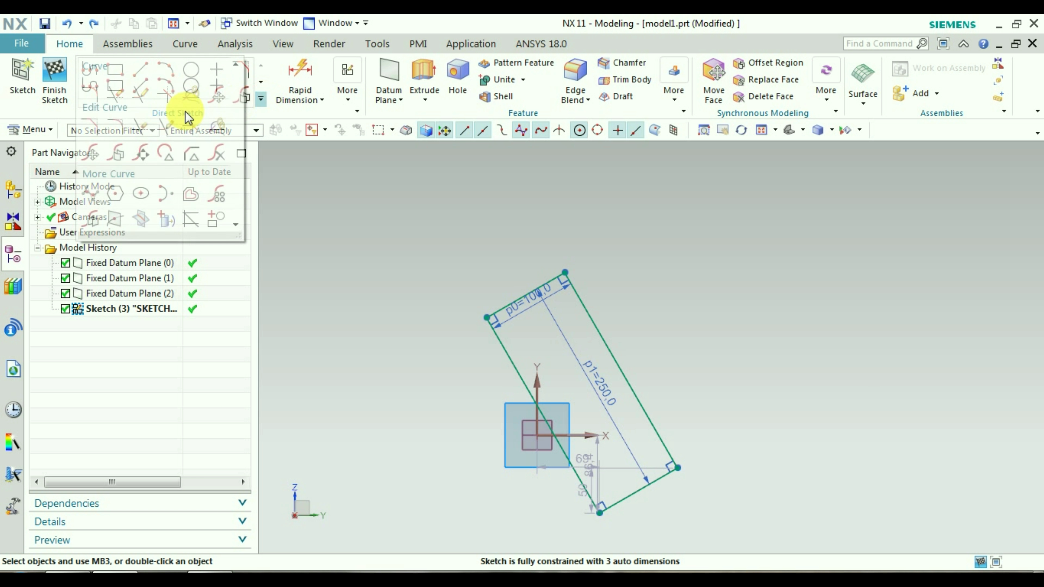
{"action": "left_click", "coordinate": [91, 156]}
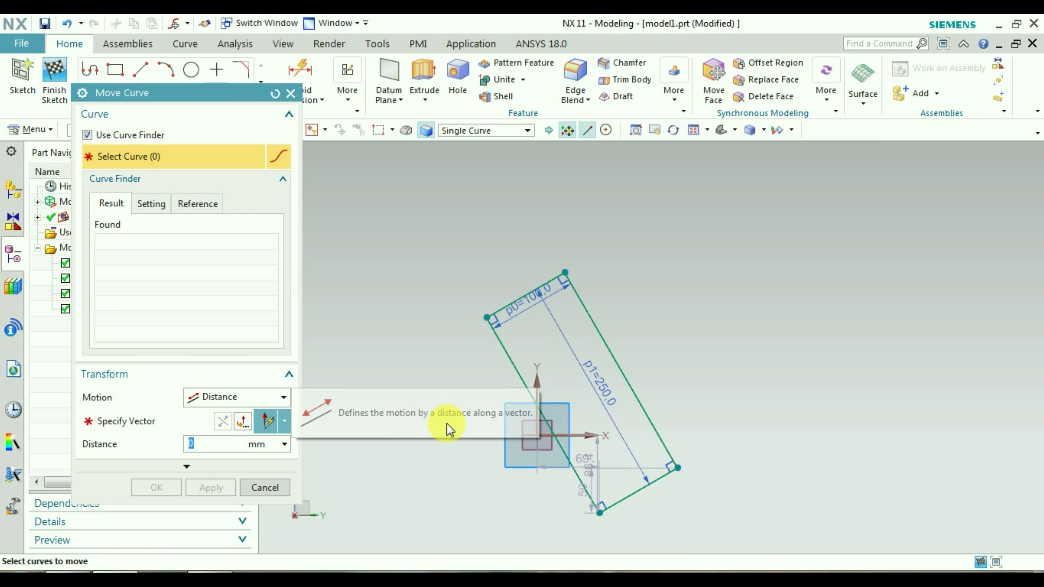
{"action": "left_click", "coordinate": [513, 367]}
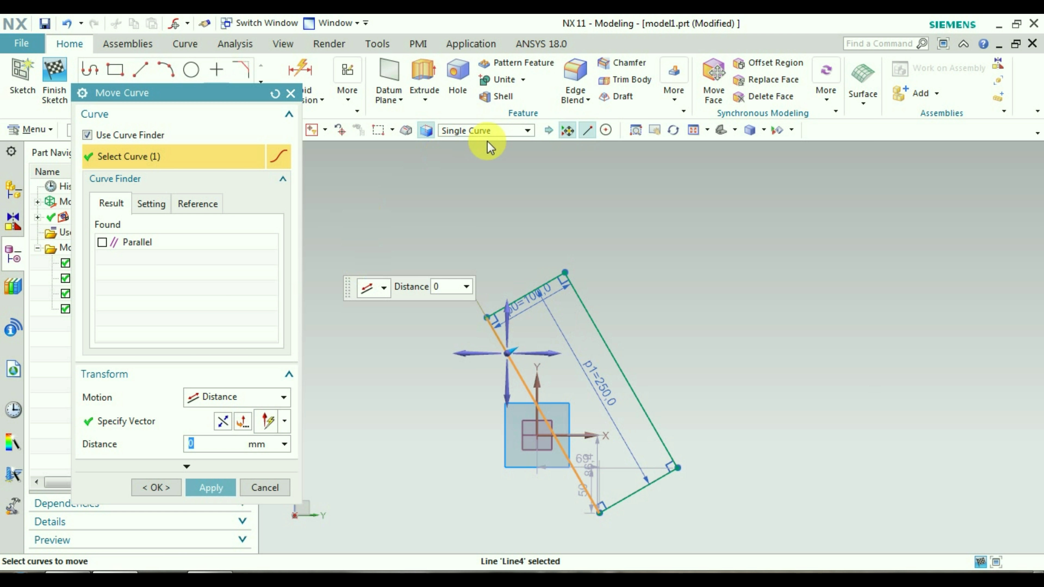
{"action": "left_click", "coordinate": [486, 131]}
{"action": "left_click", "coordinate": [479, 157]}
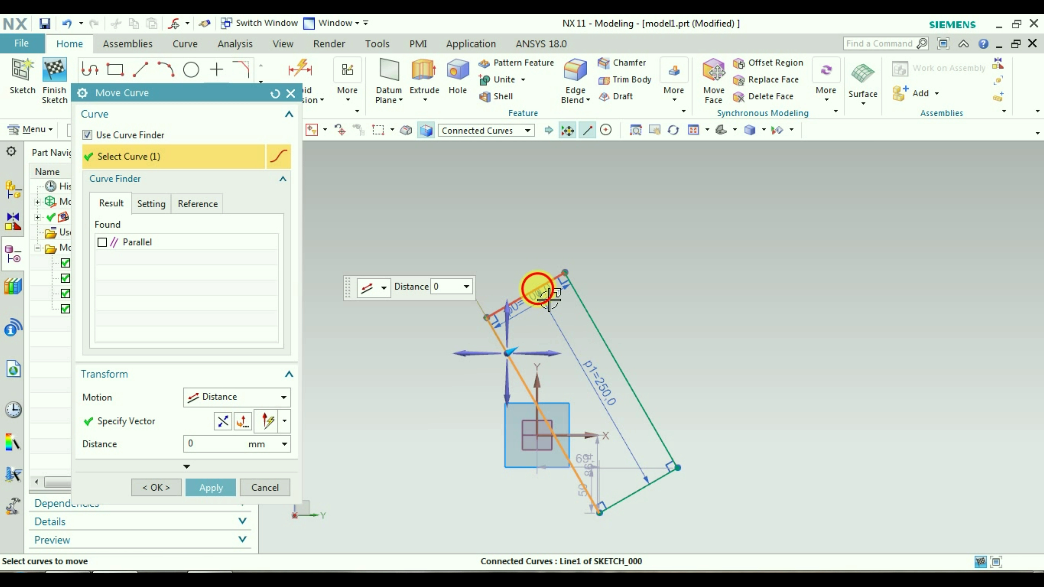
{"action": "left_click", "coordinate": [540, 287]}
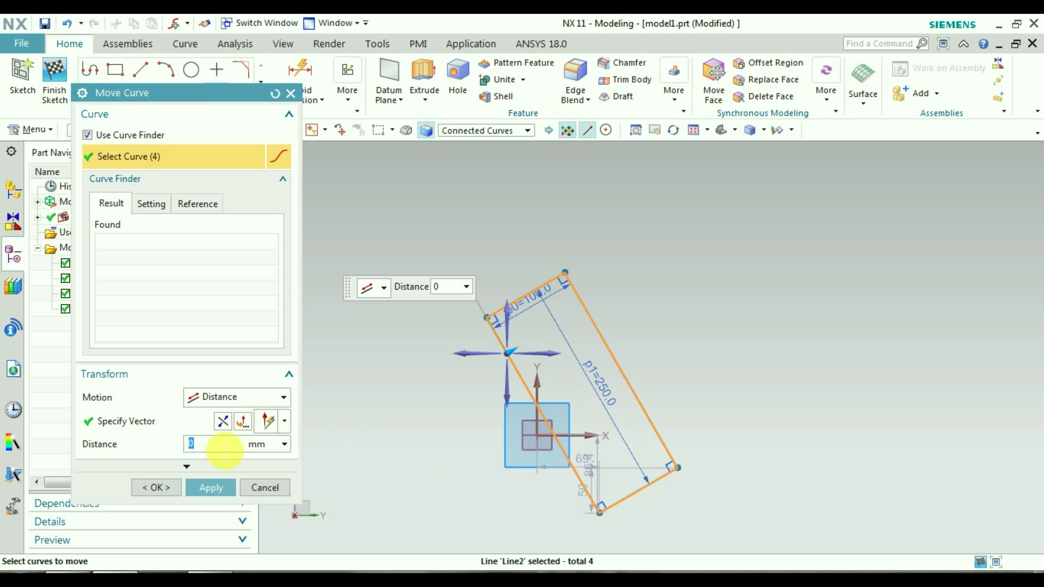
Move the four selected curves 165 mm upward along the sketch's Y direction and apply the move.
{"action": "left_click", "coordinate": [521, 325]}
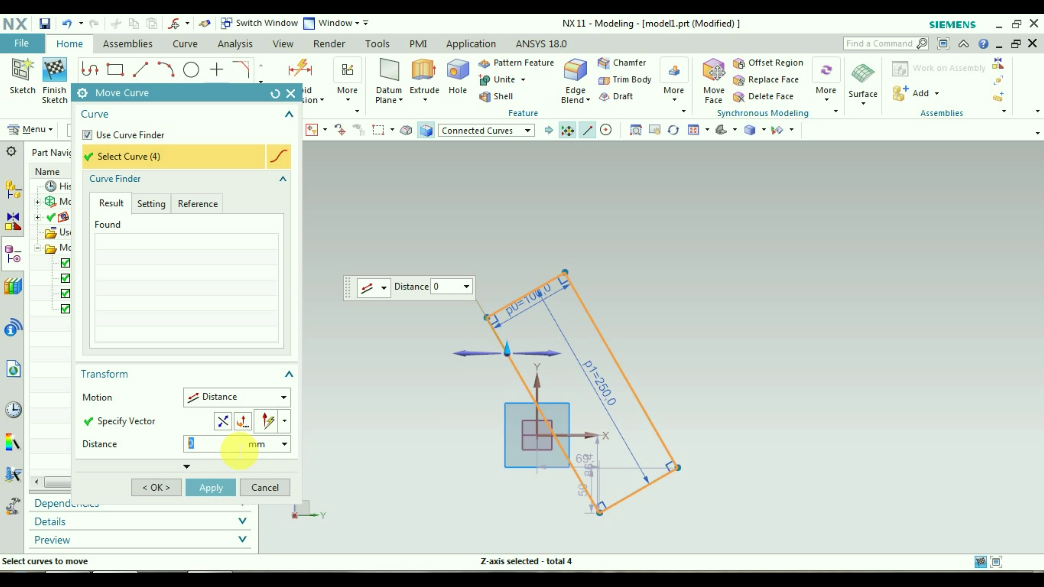
{"action": "left_click_drag", "start_coordinate": [508, 350], "coordinate": [508, 193]}
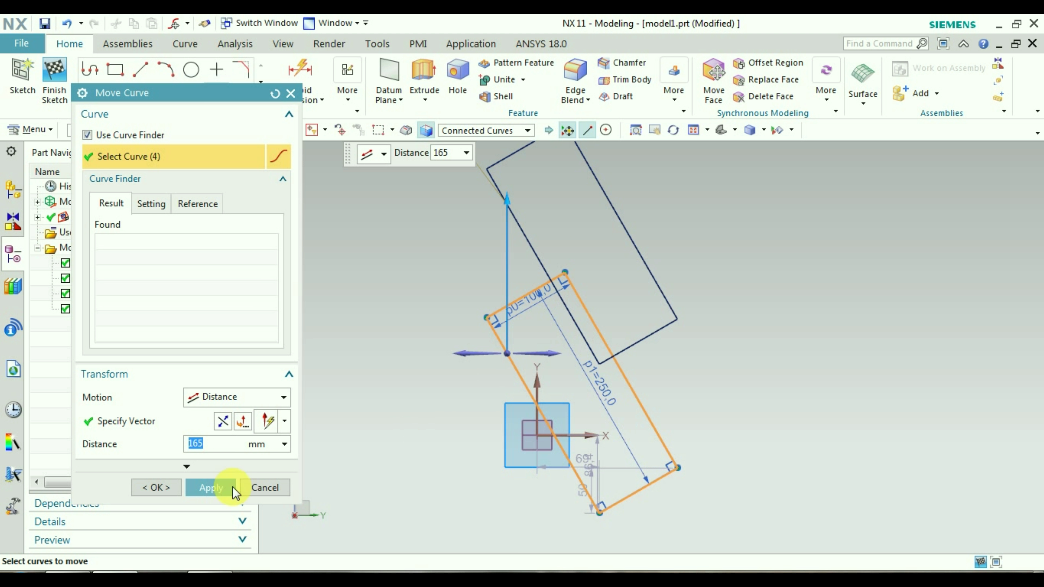
{"action": "left_click", "coordinate": [210, 487]}
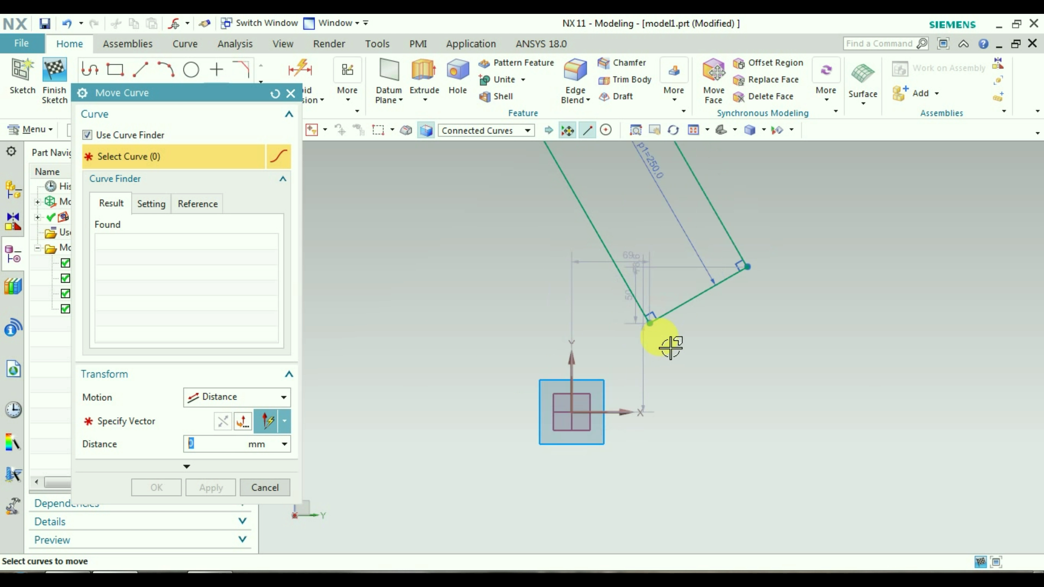
{"action": "scroll", "coordinate": [668, 345], "scroll_direction": "down", "scroll_amount": 2}
{"action": "scroll", "coordinate": [736, 272], "scroll_direction": "up", "scroll_amount": 3}
{"action": "scroll", "coordinate": [729, 289], "scroll_direction": "down", "scroll_amount": 3}
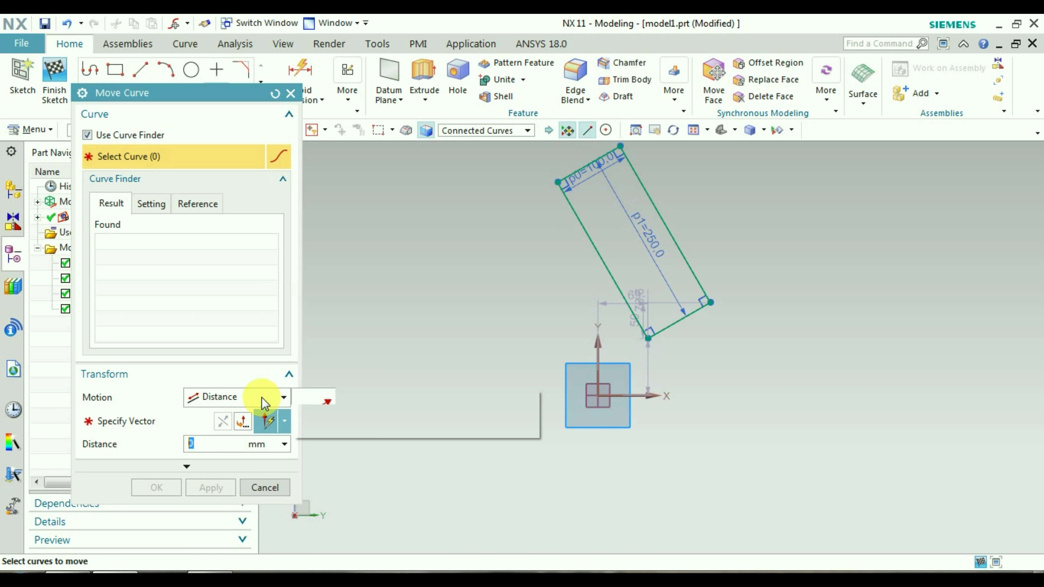
Change the curve motion to Angle and place its axis point at the rectangle's lowest corner.
{"action": "left_click", "coordinate": [233, 397]}
{"action": "left_click", "coordinate": [212, 445]}
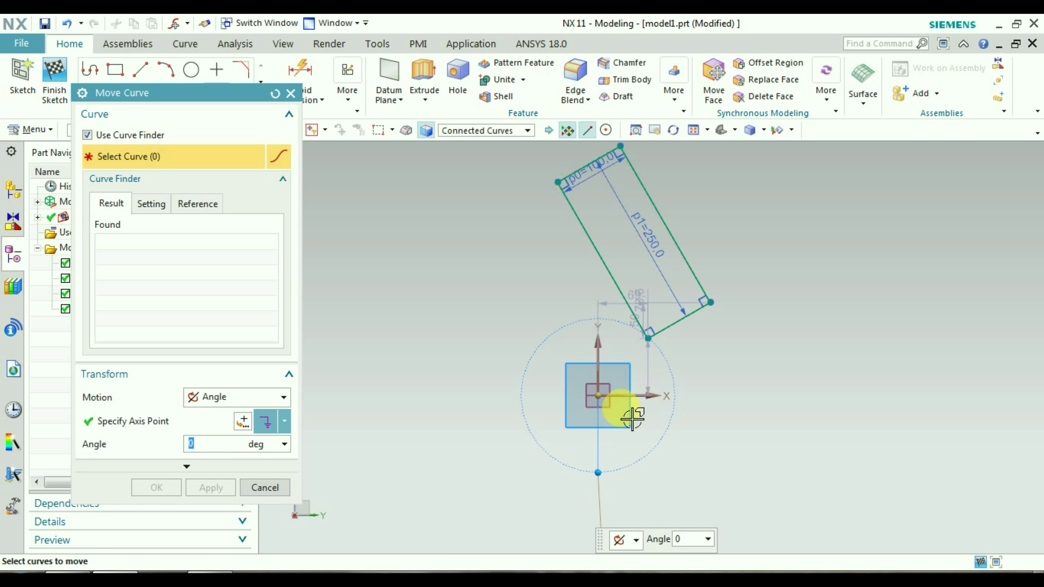
{"action": "scroll", "coordinate": [638, 403], "scroll_direction": "up", "scroll_amount": 2}
{"action": "scroll", "coordinate": [633, 399], "scroll_direction": "down", "scroll_amount": 2}
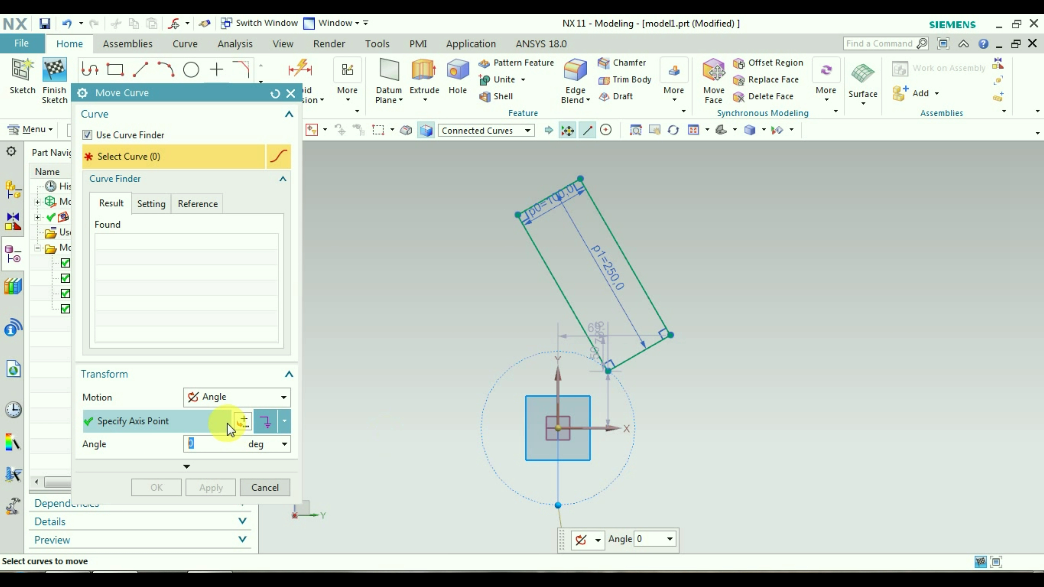
{"action": "left_click", "coordinate": [131, 423]}
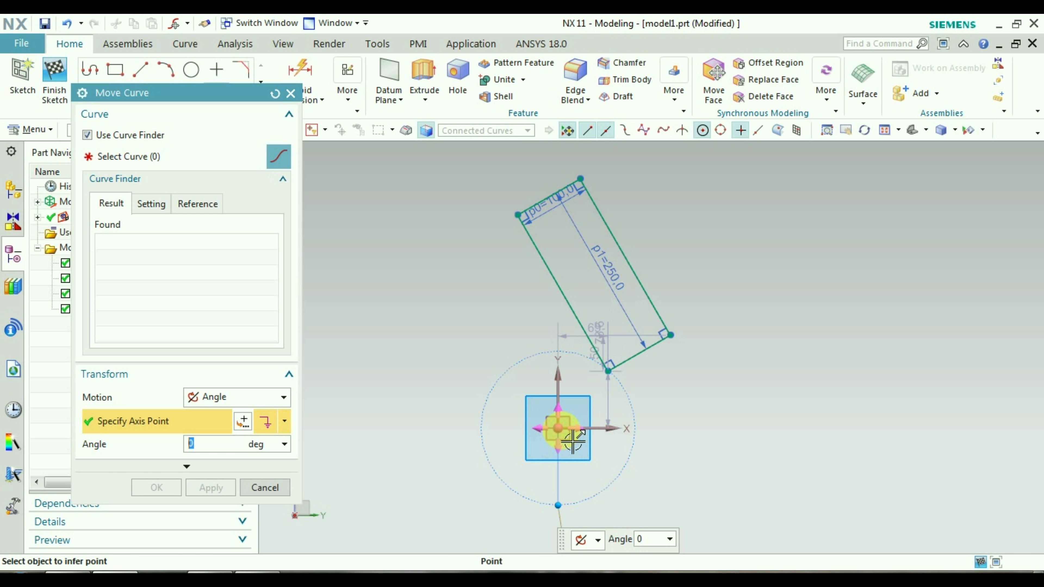
{"action": "left_click", "coordinate": [608, 371]}
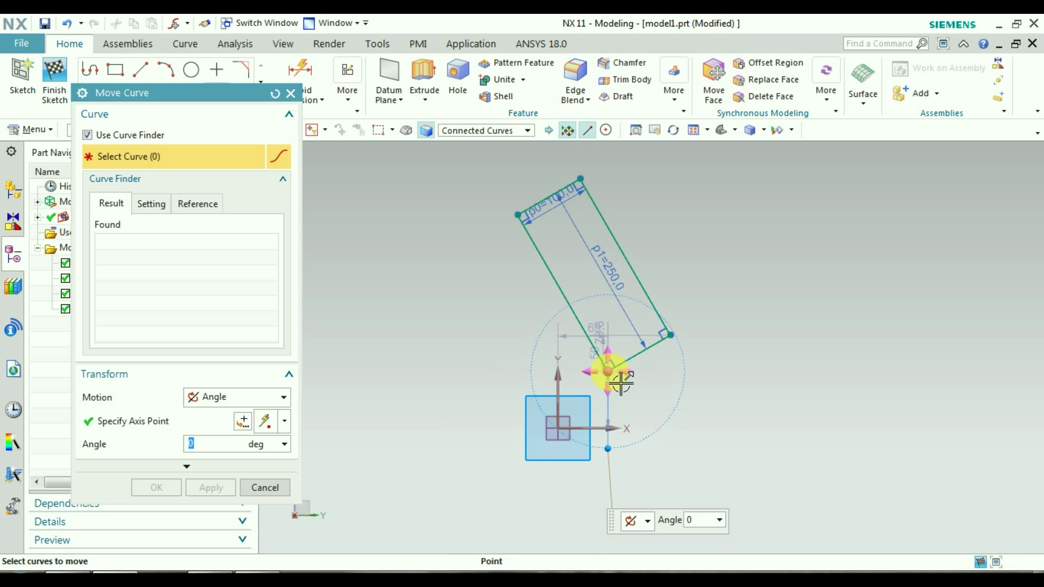
{"action": "left_click", "coordinate": [609, 371]}
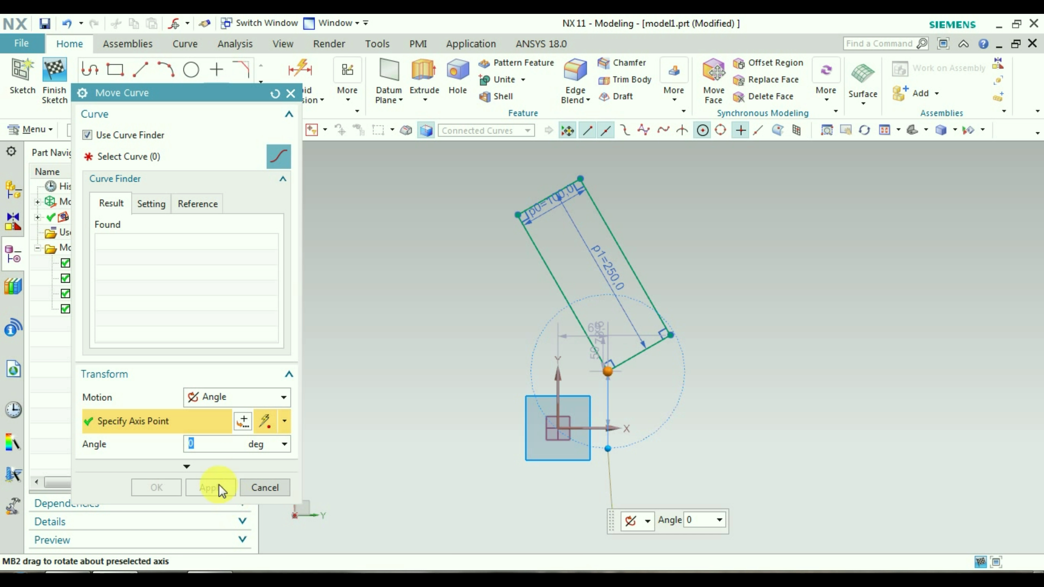
Preview a rotation of about 227° on the rectangle's four connected curves, with the axis point placed back at its lowest corner.
{"action": "left_click_drag", "start_coordinate": [610, 461], "coordinate": [551, 319]}
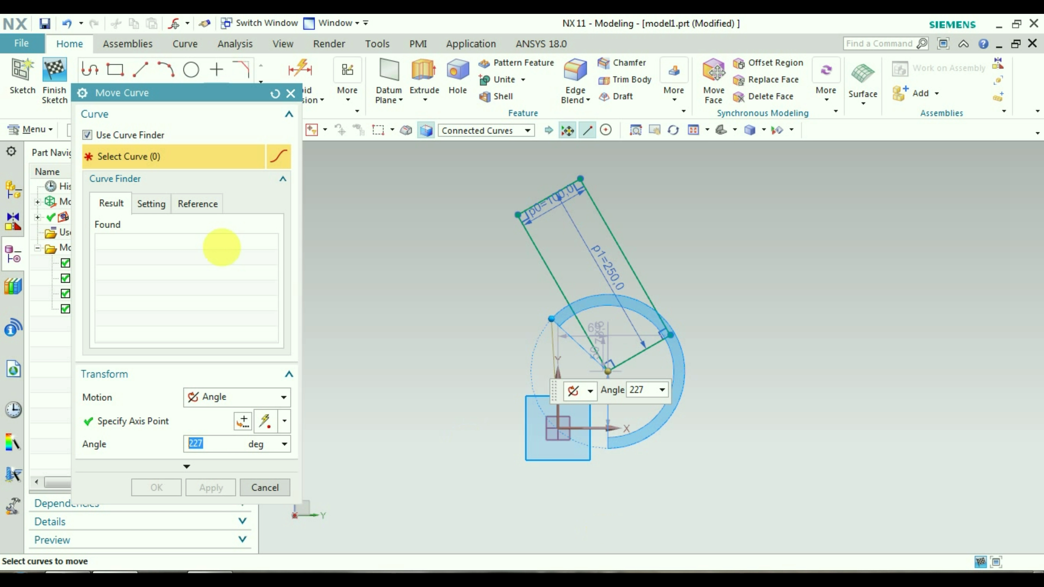
{"action": "left_click", "coordinate": [158, 156]}
{"action": "left_click", "coordinate": [557, 263]}
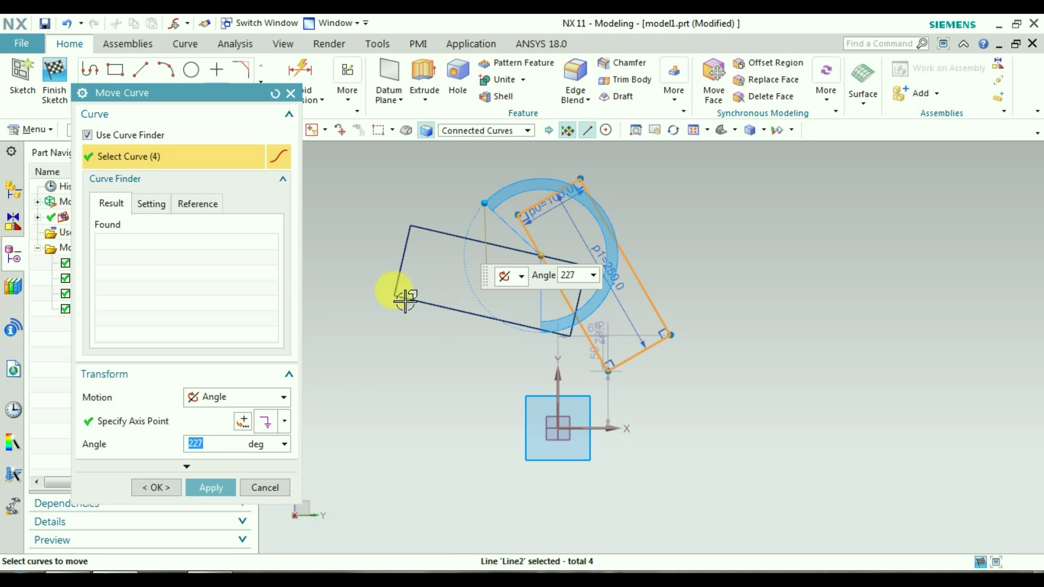
{"action": "left_click", "coordinate": [156, 416]}
{"action": "left_click", "coordinate": [542, 256]}
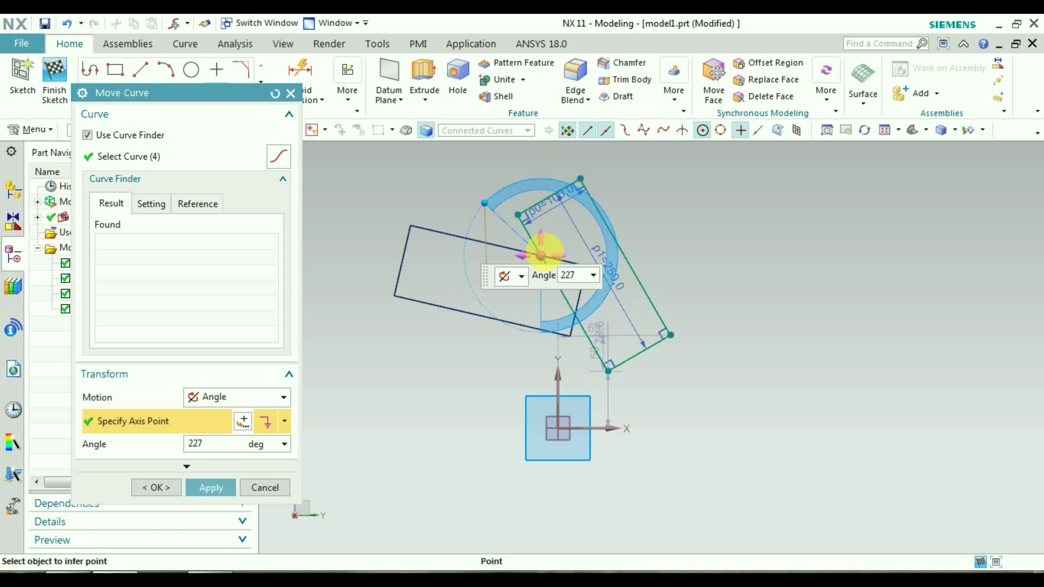
{"action": "left_click_drag", "start_coordinate": [542, 253], "coordinate": [607, 372]}
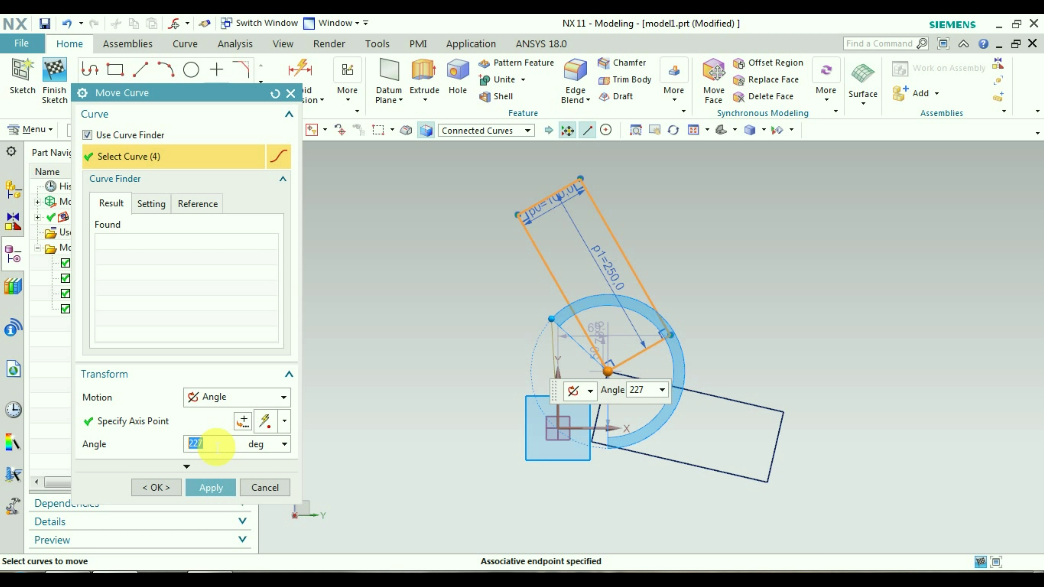
Set the rotation angle to 60° and apply it to the rectangle's four curves.
{"action": "type", "text": "60"}
{"action": "key", "text": "Return"}
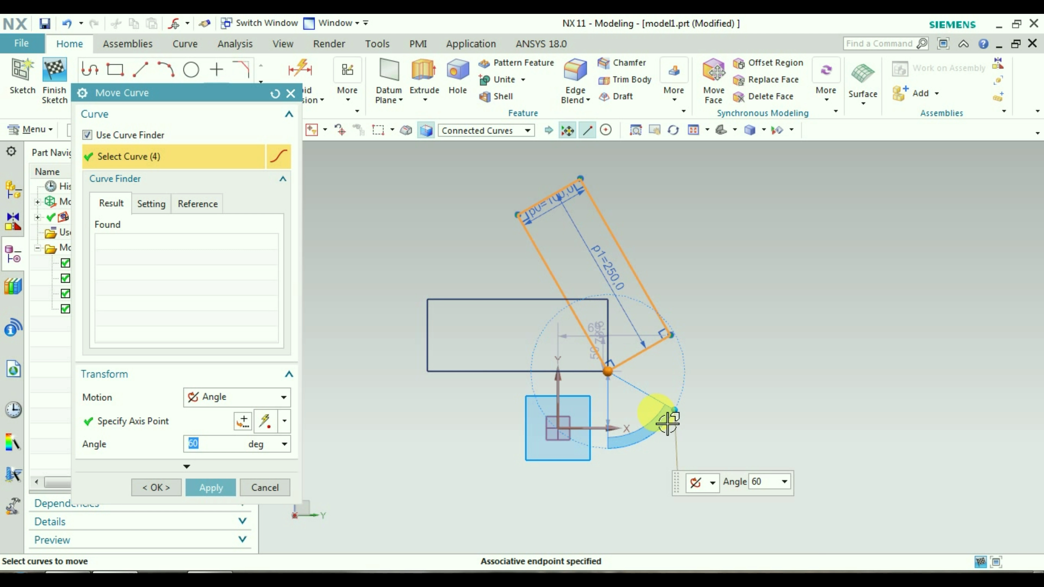
{"action": "mouse_move", "coordinate": [672, 414]}
{"action": "left_mouse_down"}
{"action": "mouse_move", "coordinate": [663, 450]}
{"action": "mouse_move", "coordinate": [641, 459]}
{"action": "mouse_move", "coordinate": [675, 410]}
{"action": "mouse_move", "coordinate": [681, 378]}
{"action": "mouse_move", "coordinate": [664, 412]}
{"action": "left_mouse_up"}
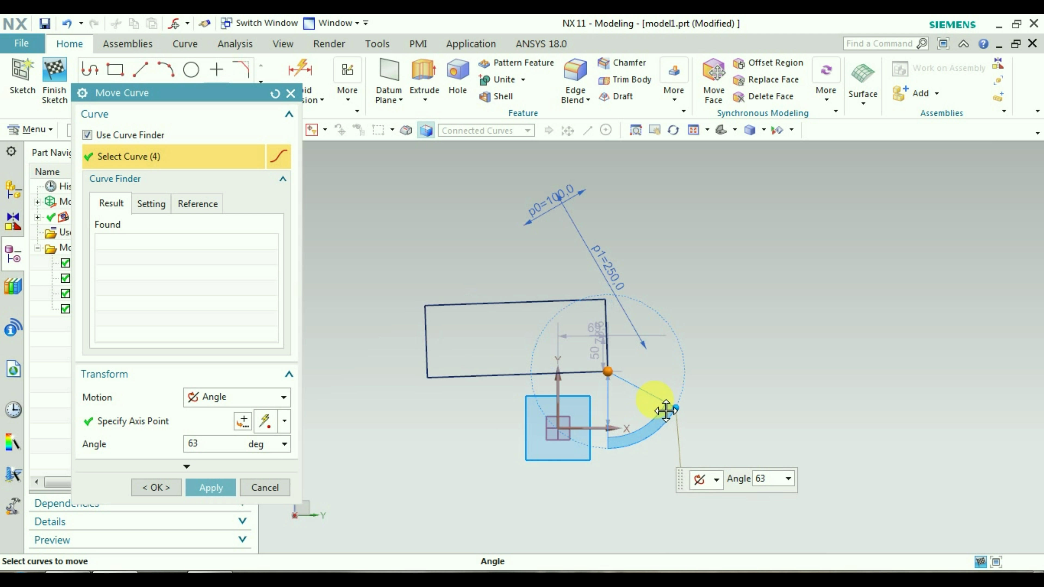
{"action": "left_click", "coordinate": [224, 441]}
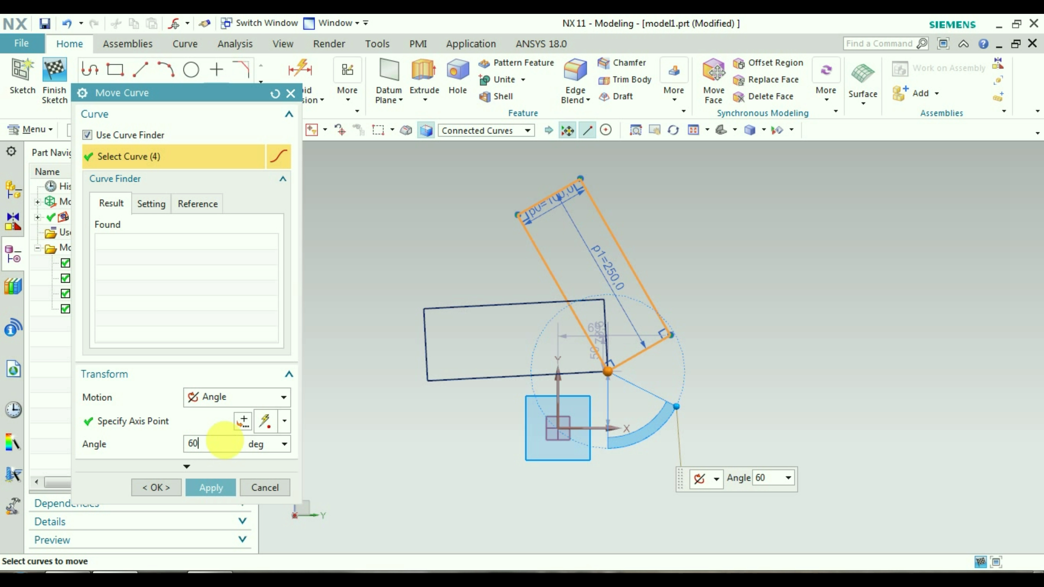
{"action": "left_click", "coordinate": [197, 488]}
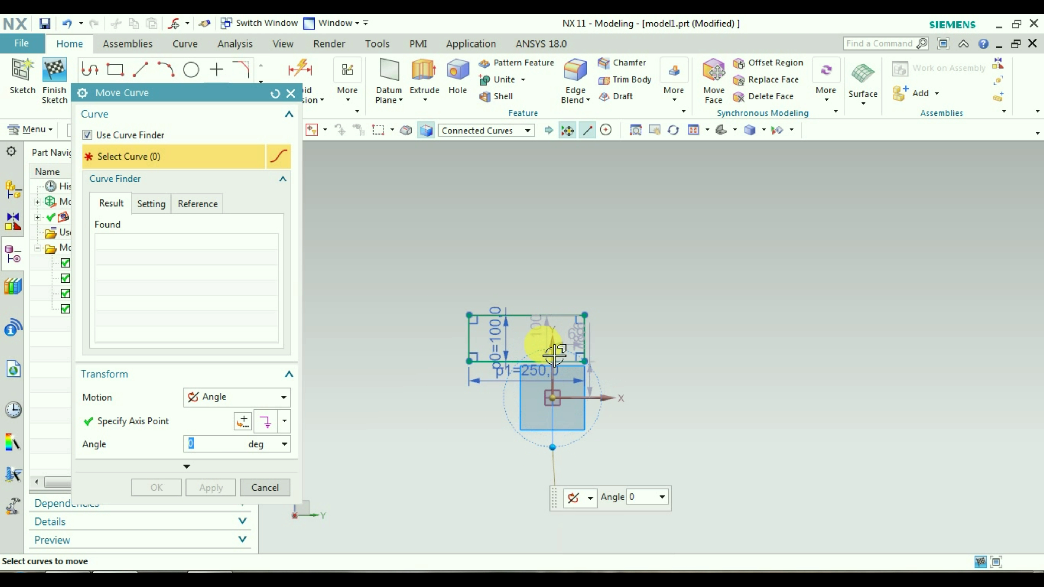
Change the curve motion to Distance between Points.
{"action": "scroll", "coordinate": [554, 355], "scroll_direction": "up", "scroll_amount": 4}
{"action": "left_click", "coordinate": [282, 397]}
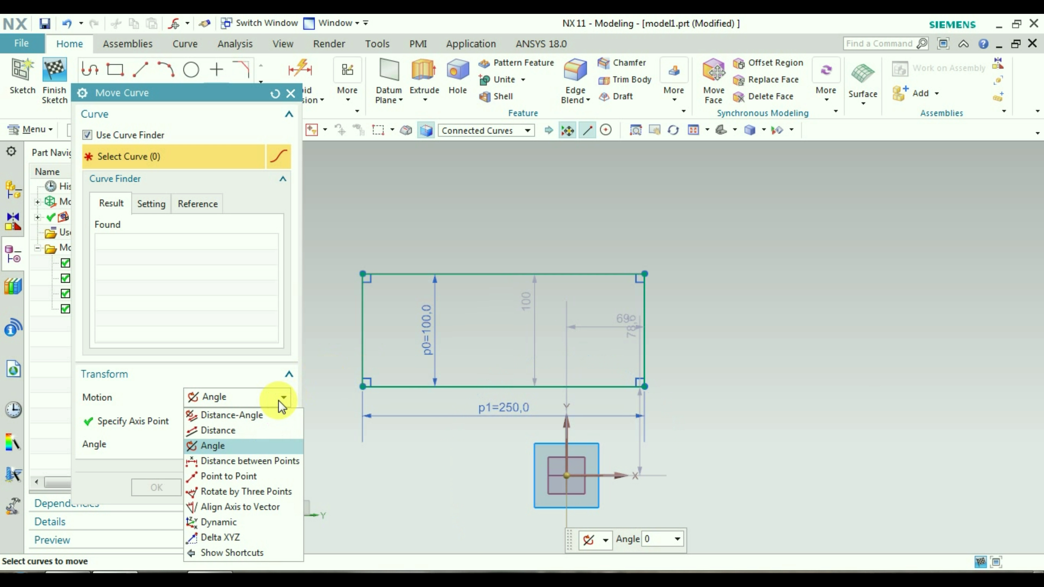
{"action": "left_click", "coordinate": [258, 461]}
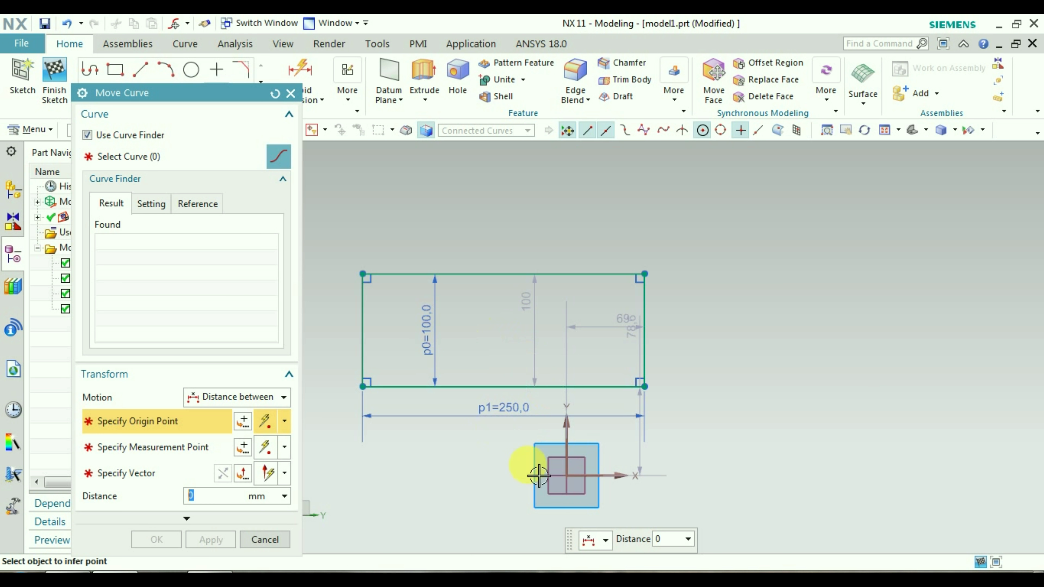
Move the rectangle's four curves so its lower-left corner lies 80 mm from the sketch origin along the X axis.
{"action": "left_click", "coordinate": [578, 485]}
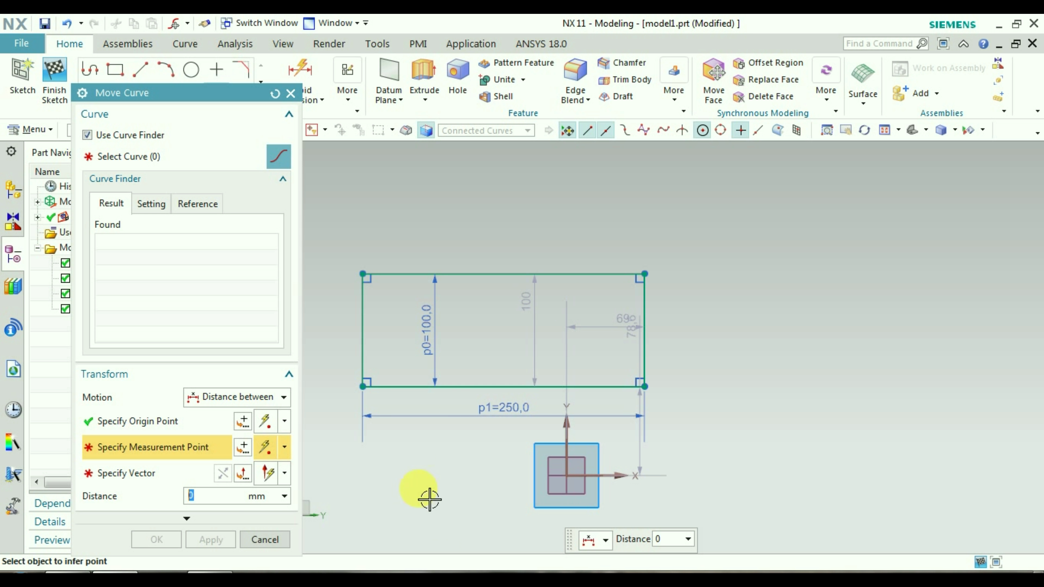
{"action": "left_click", "coordinate": [362, 386]}
{"action": "left_click", "coordinate": [695, 347]}
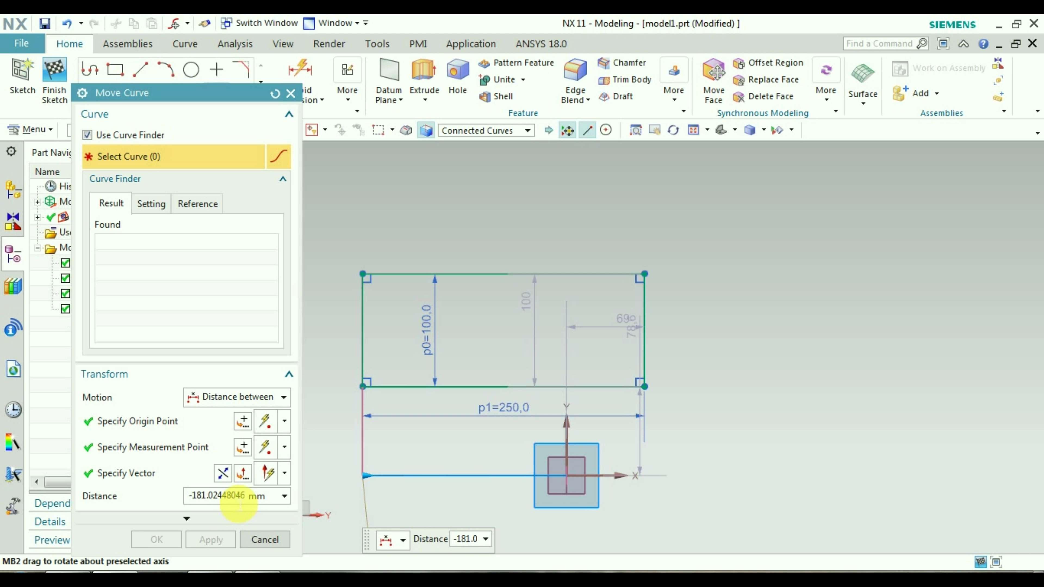
{"action": "type", "text": "80"}
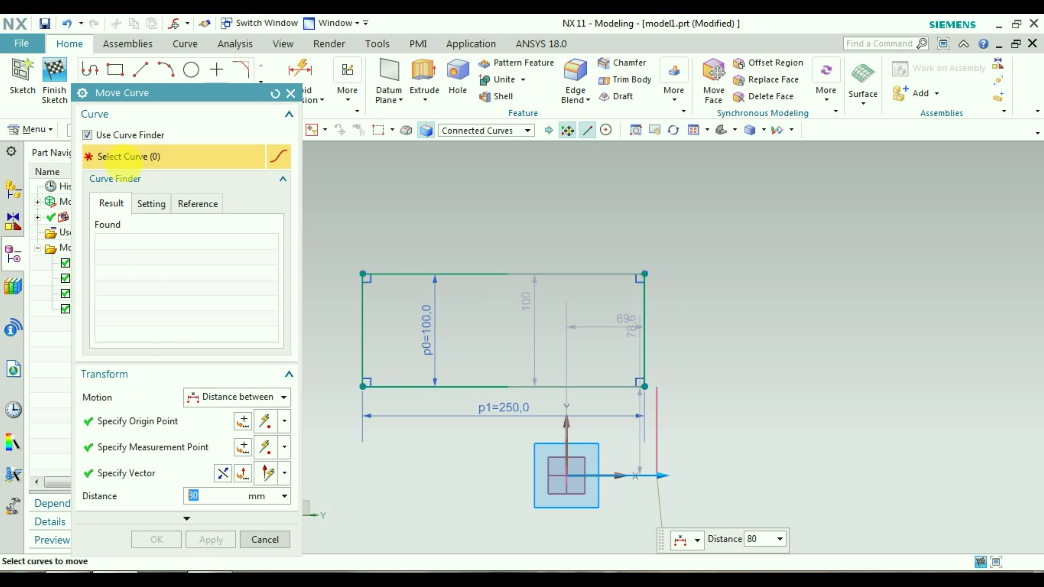
{"action": "left_click", "coordinate": [417, 274]}
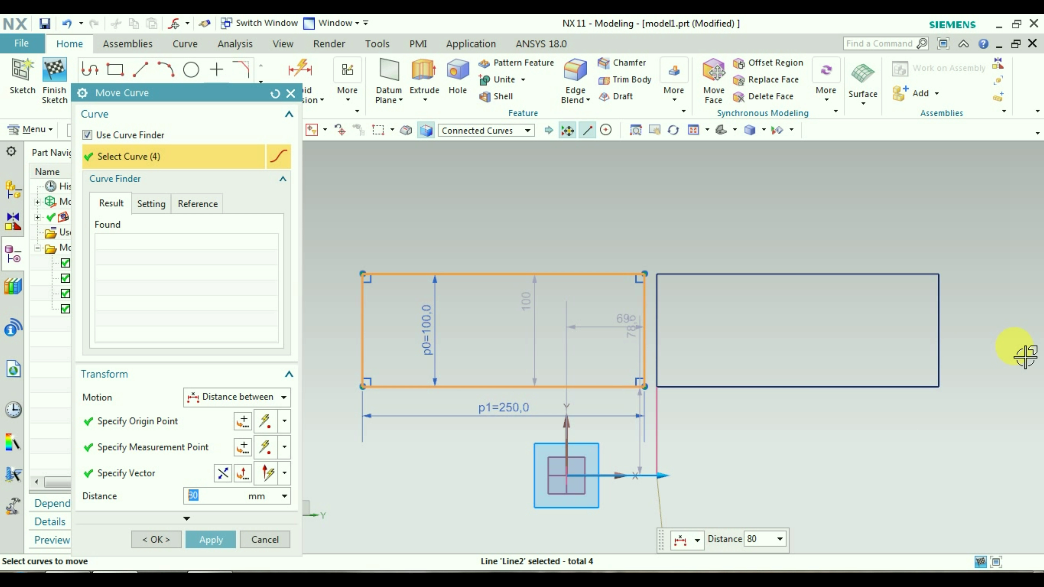
{"action": "left_click", "coordinate": [196, 539]}
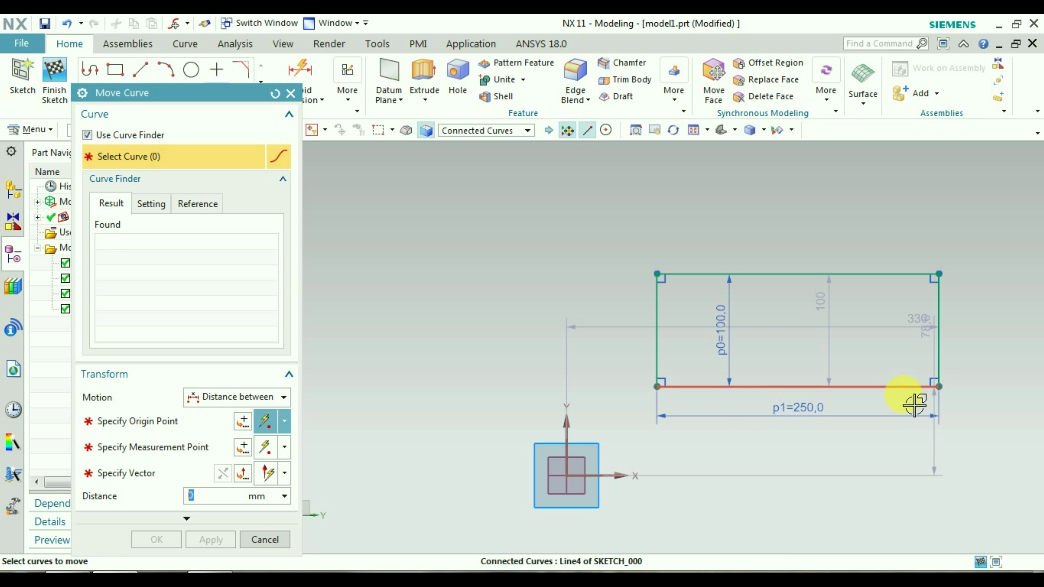
Set up a Point to Point motion of the rectangle's four curves from its lower-left corner to its lower-right corner.
{"action": "left_click", "coordinate": [247, 397]}
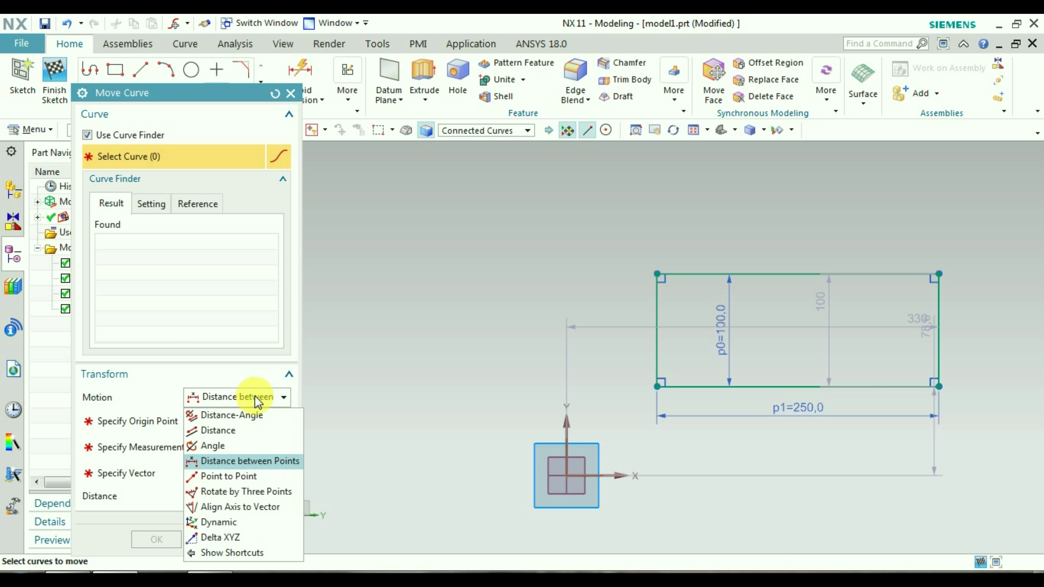
{"action": "left_click", "coordinate": [228, 475]}
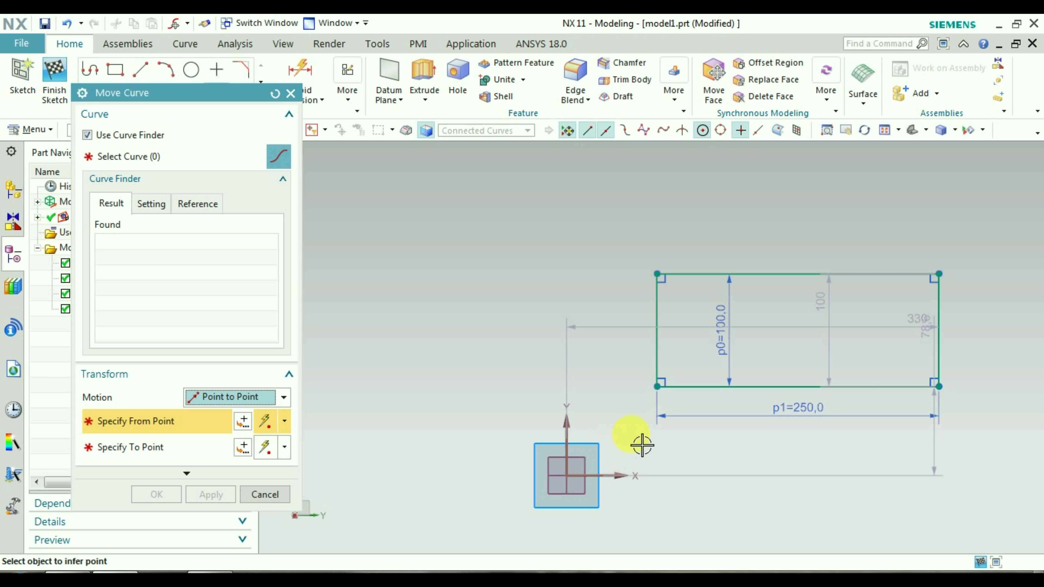
{"action": "left_click", "coordinate": [658, 387]}
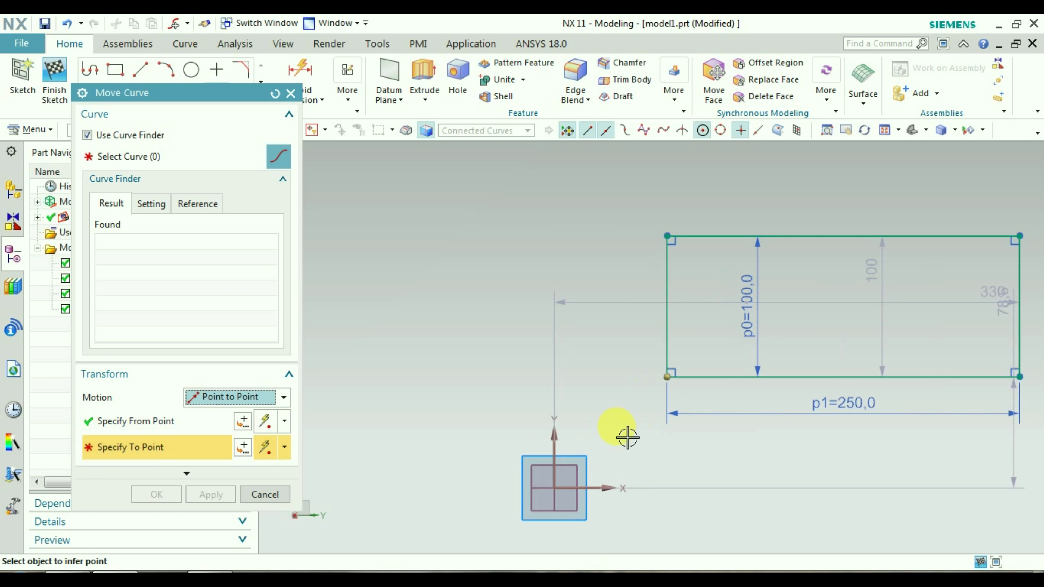
{"action": "scroll", "coordinate": [628, 437], "scroll_direction": "down", "scroll_amount": 3}
{"action": "scroll", "coordinate": [802, 411], "scroll_direction": "up", "scroll_amount": 2}
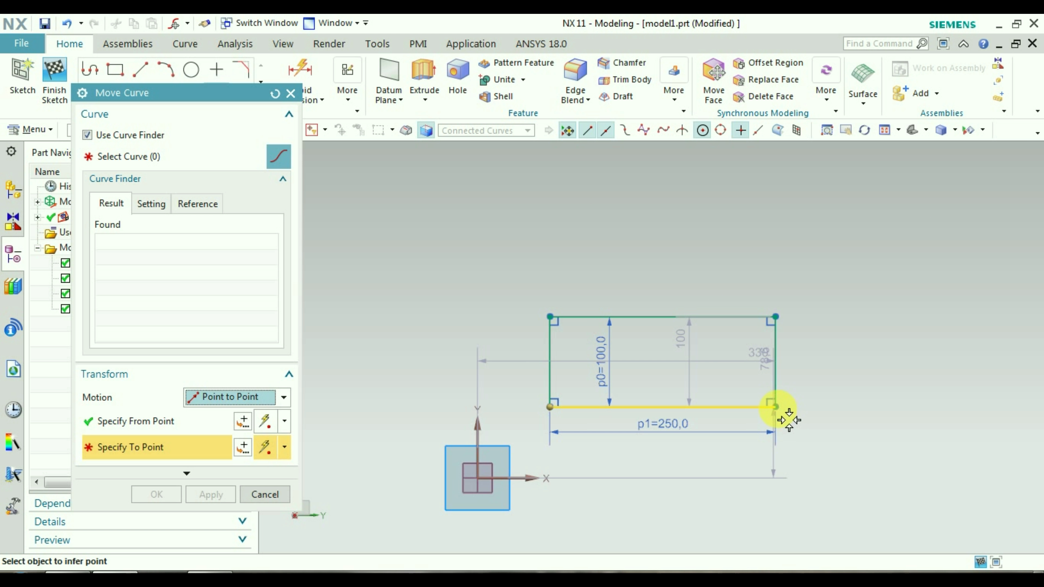
{"action": "left_click", "coordinate": [775, 406]}
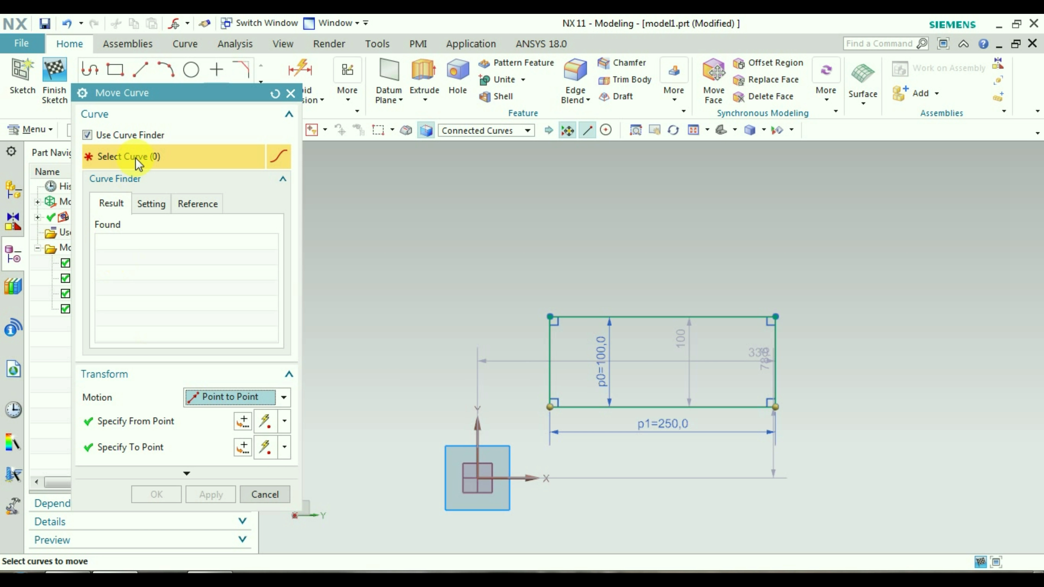
{"action": "left_click", "coordinate": [579, 322]}
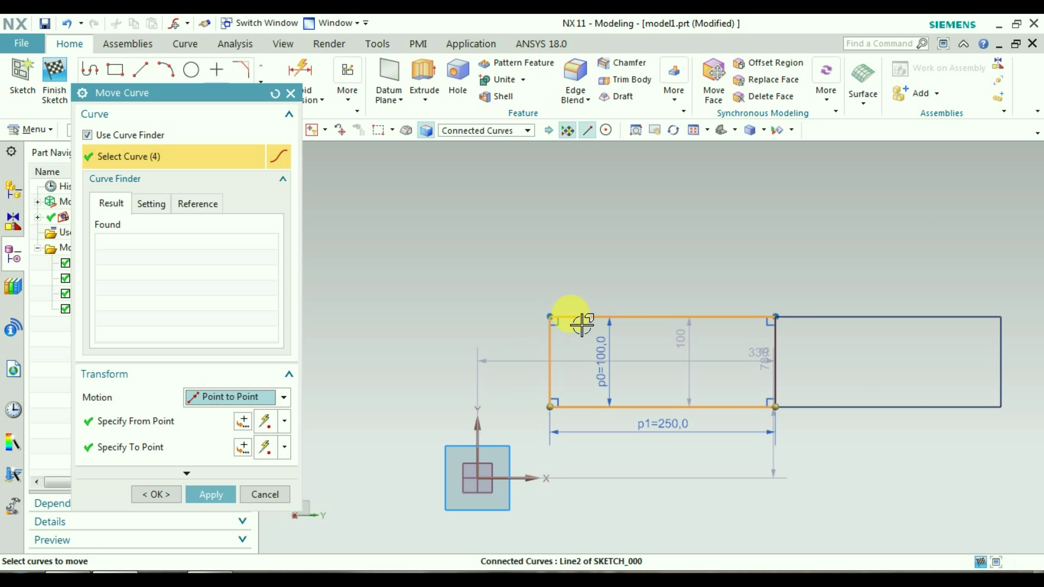
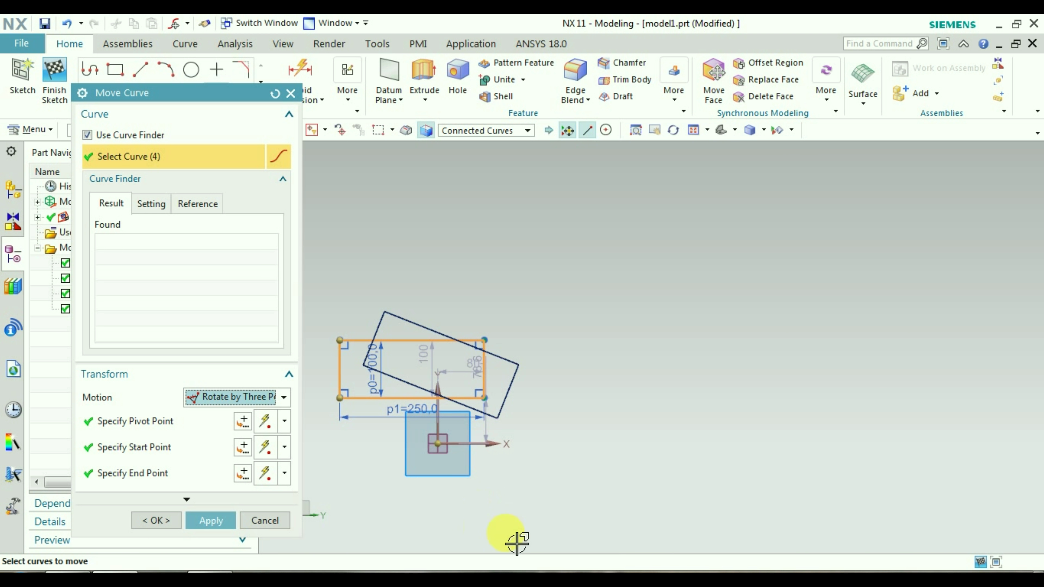
Apply the three-point rotation to the rectangle and change the curve motion to Align Axis to Vector.
{"action": "left_click", "coordinate": [207, 521]}
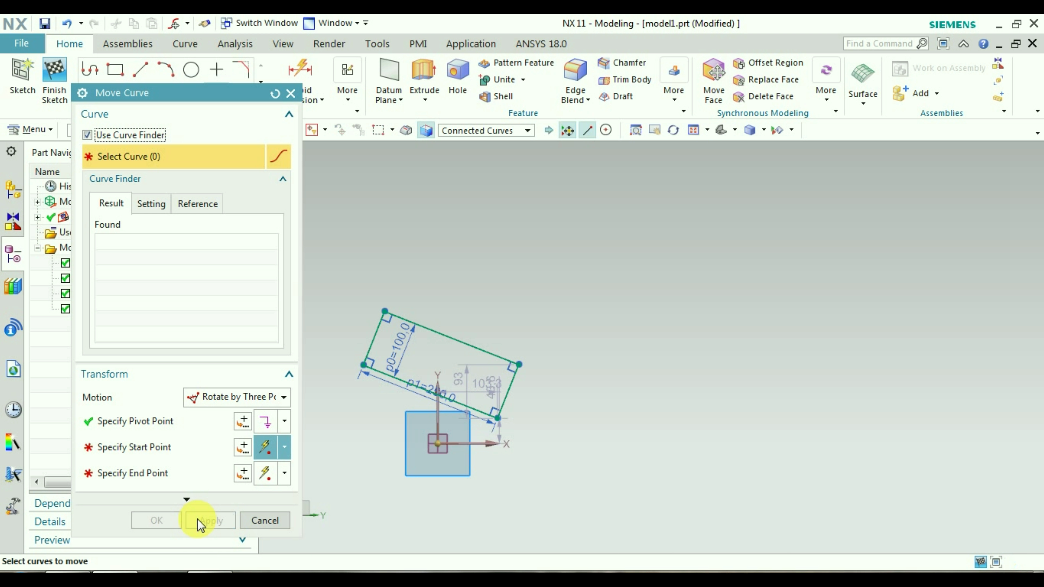
{"action": "left_click", "coordinate": [218, 398]}
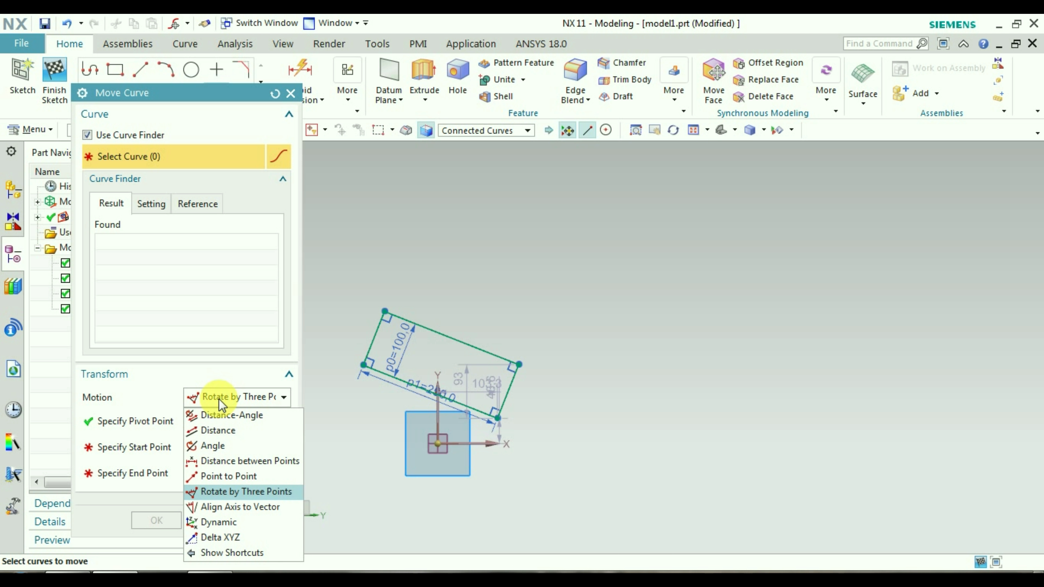
{"action": "left_click", "coordinate": [237, 509]}
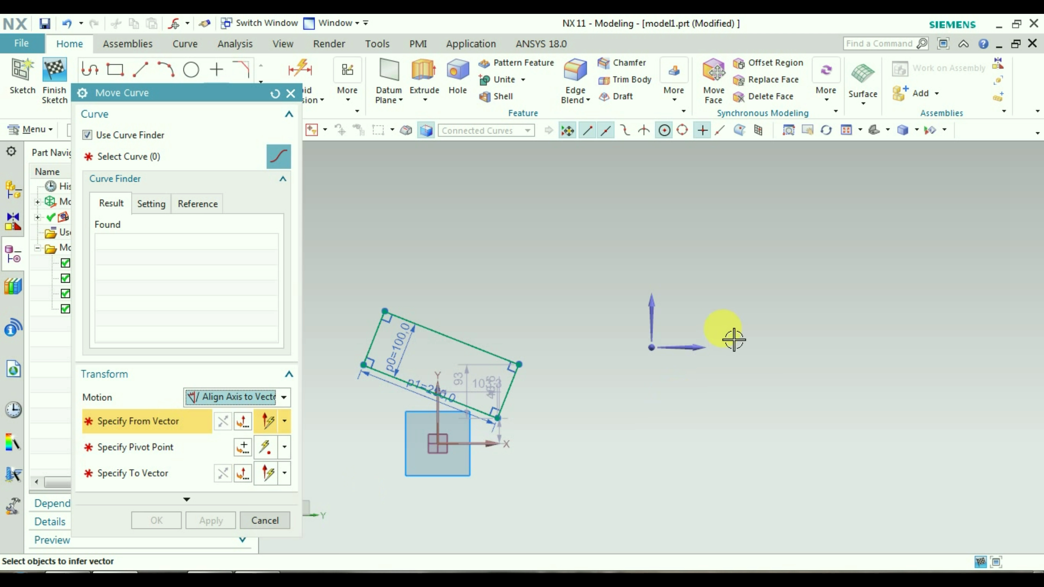
Try to align the rectangle's four curves using the Y axis as both From and To vectors, pivoting about the sketch origin.
{"action": "left_click", "coordinate": [659, 314]}
{"action": "left_click", "coordinate": [123, 449]}
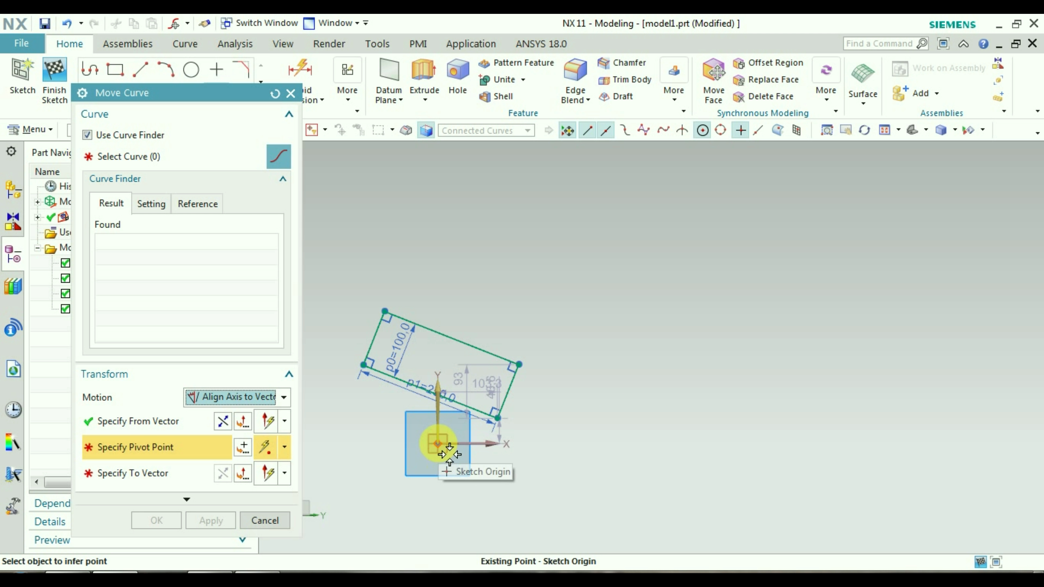
{"action": "left_click", "coordinate": [438, 444]}
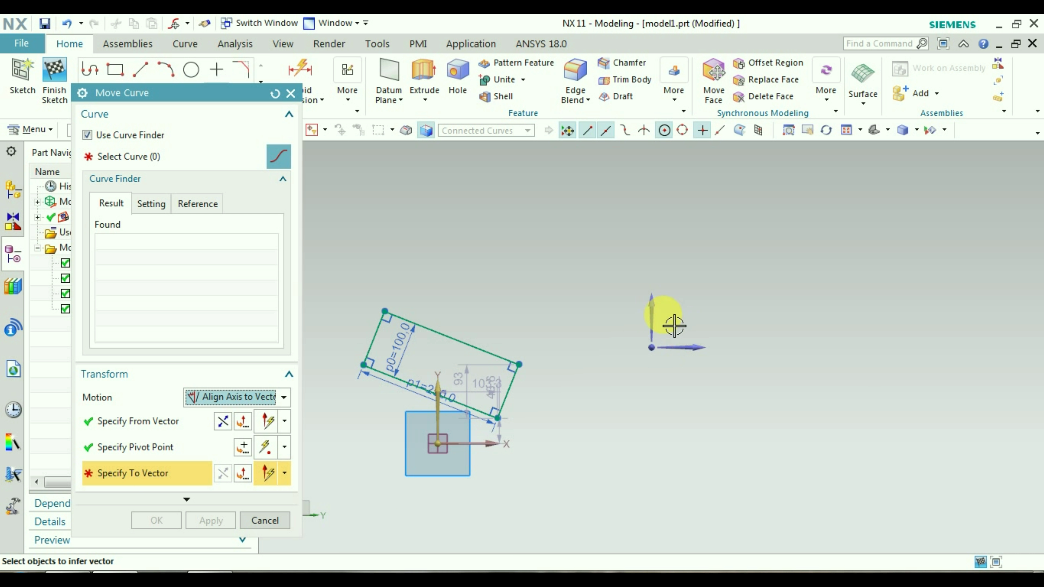
{"action": "left_click", "coordinate": [659, 322]}
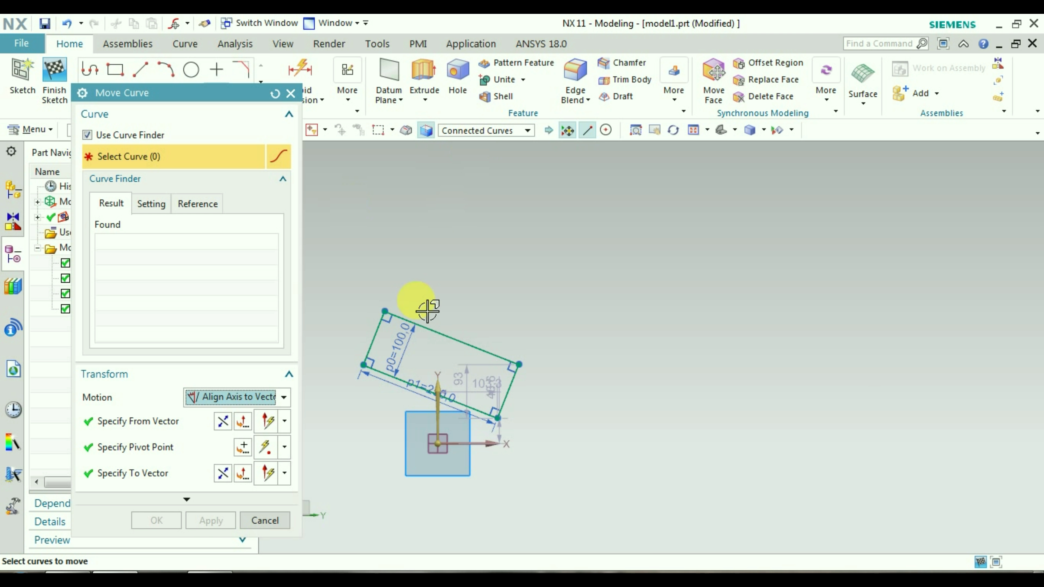
{"action": "left_click", "coordinate": [428, 328]}
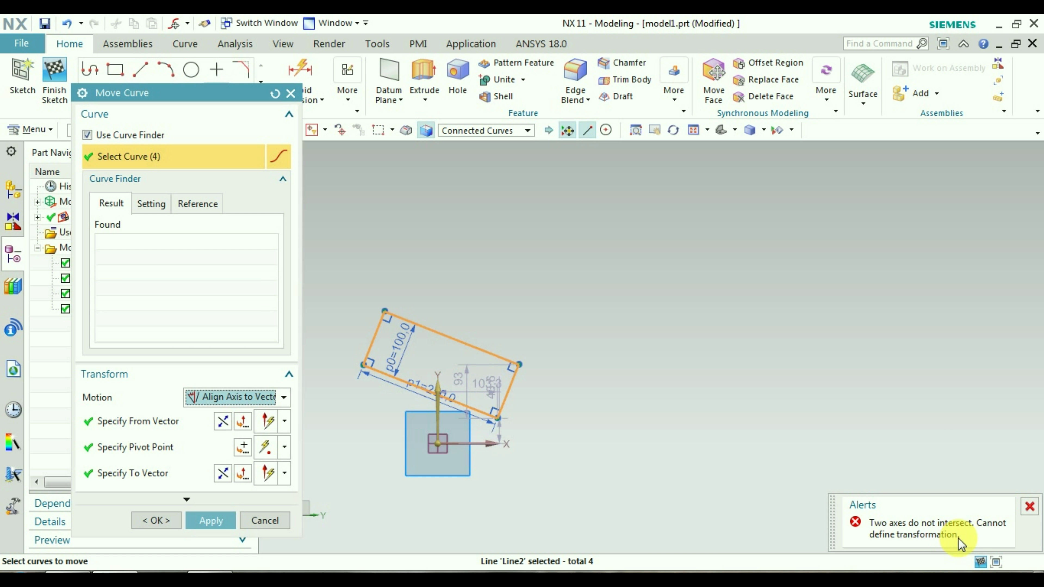
{"action": "left_click", "coordinate": [1031, 510]}
Redefine the alignment's To vector as the X axis for the rectangle's four curves, and close Move Curve.
{"action": "left_click", "coordinate": [156, 454]}
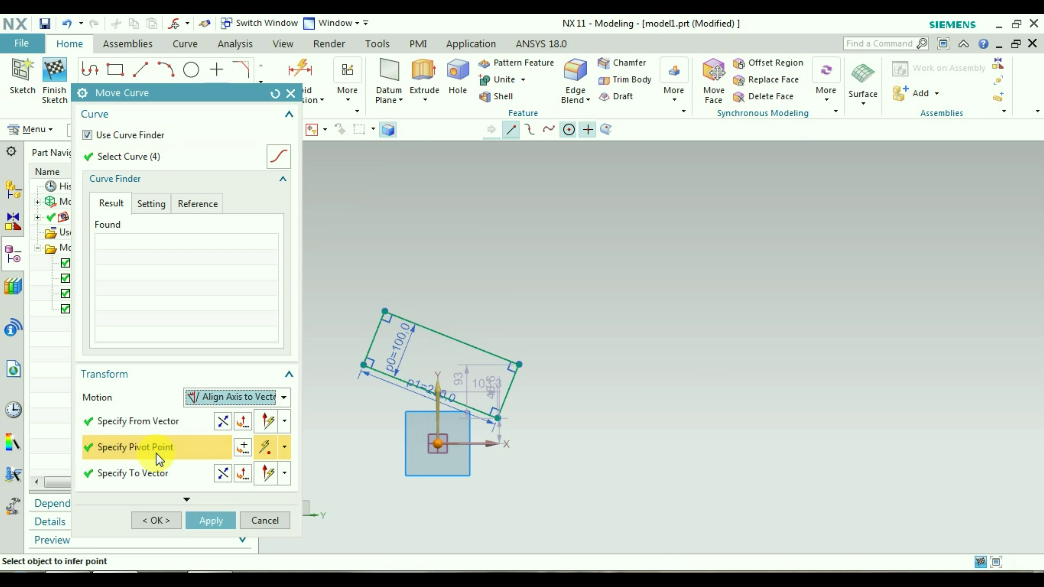
{"action": "left_click", "coordinate": [152, 469]}
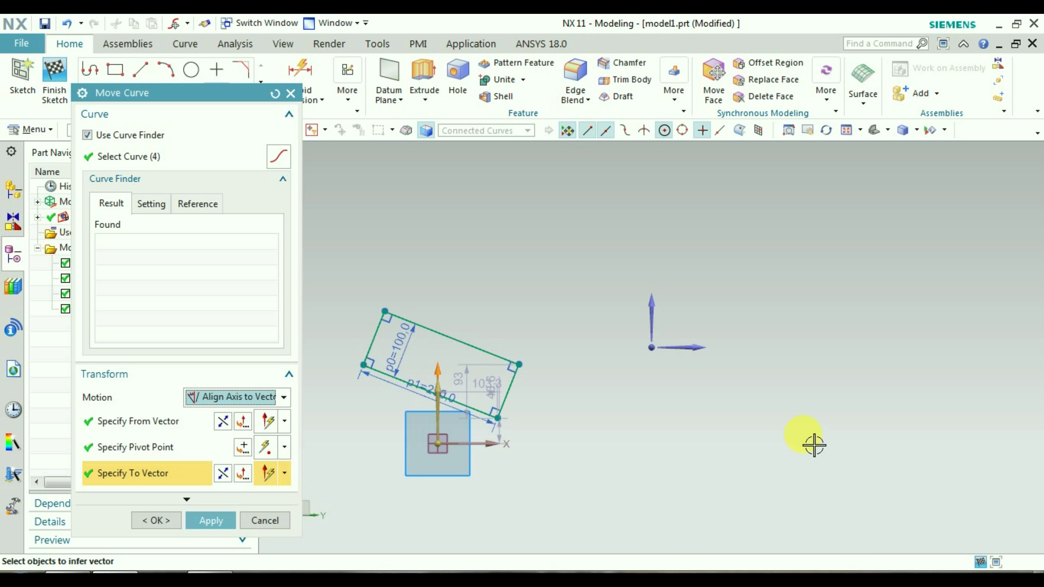
{"action": "left_click", "coordinate": [702, 359]}
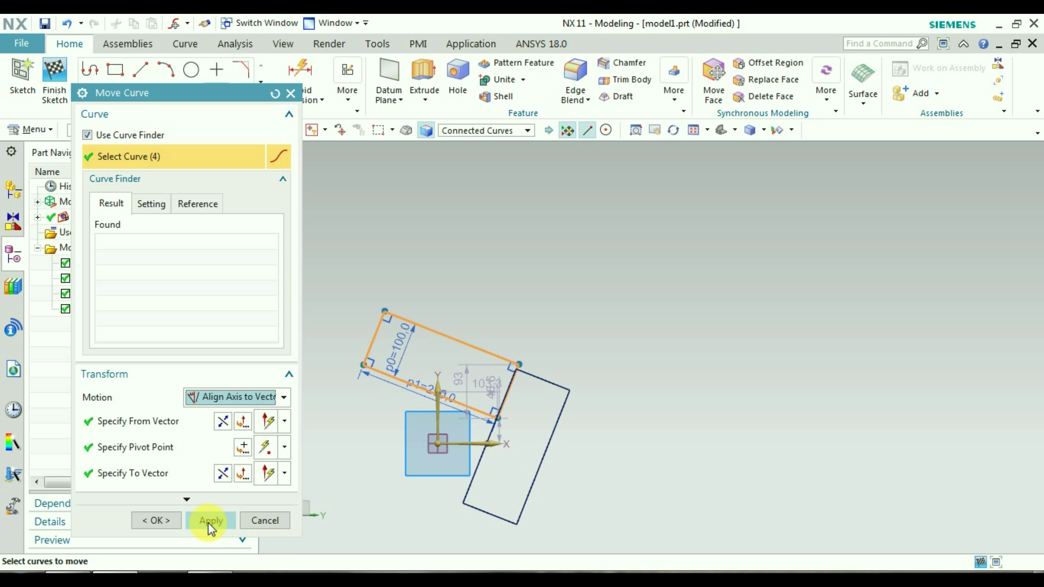
{"action": "left_click", "coordinate": [256, 519]}
Delete the entire rectangle sketch together with its datum geometry, leaving the part's model history empty.
{"action": "left_click_drag", "start_coordinate": [595, 478], "coordinate": [347, 304]}
{"action": "key", "text": "Delete"}
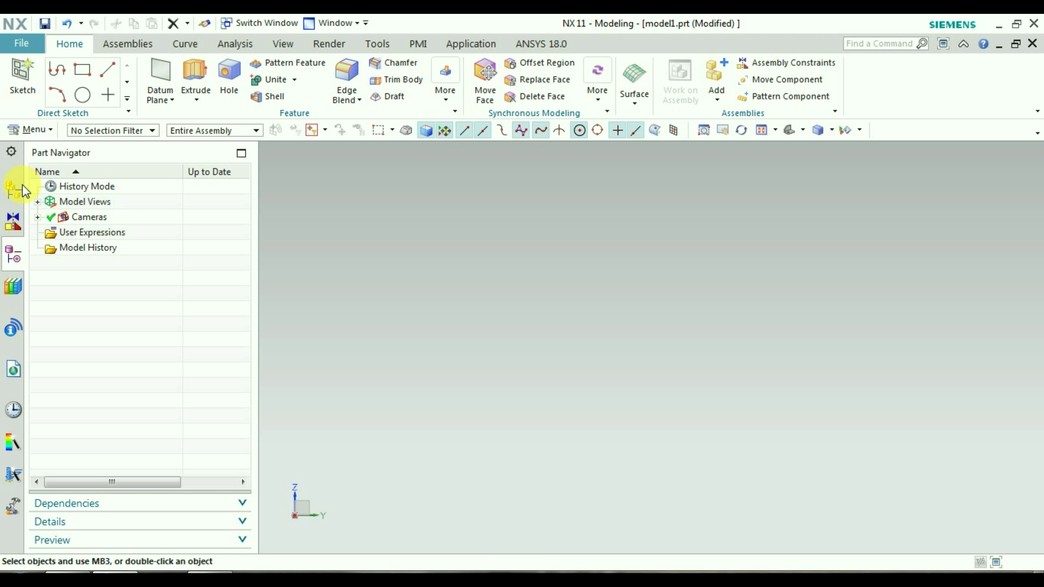
{"action": "left_click", "coordinate": [13, 190]}
{"action": "left_click", "coordinate": [95, 202]}
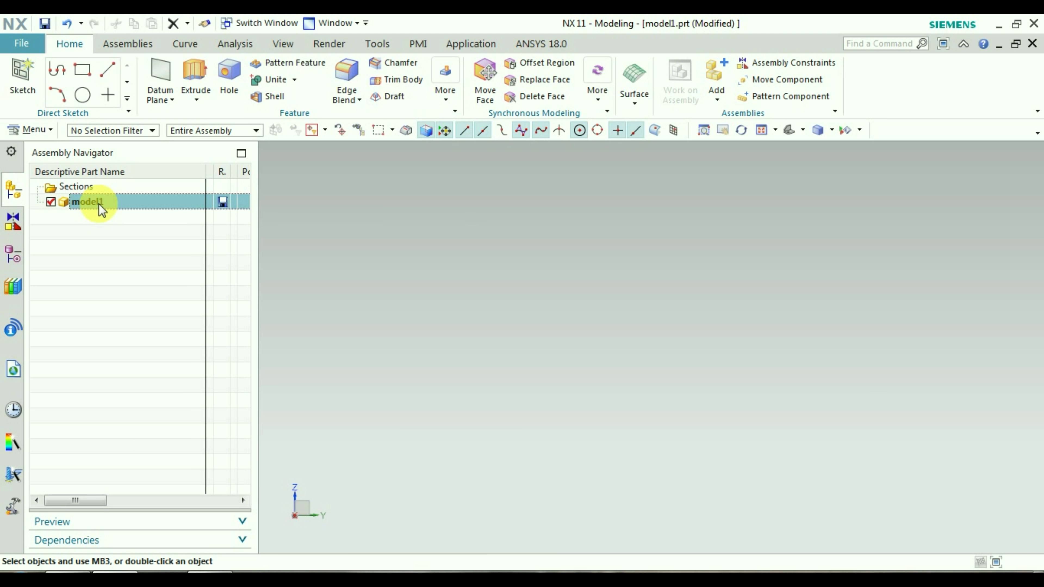
{"action": "left_click", "coordinate": [13, 220]}
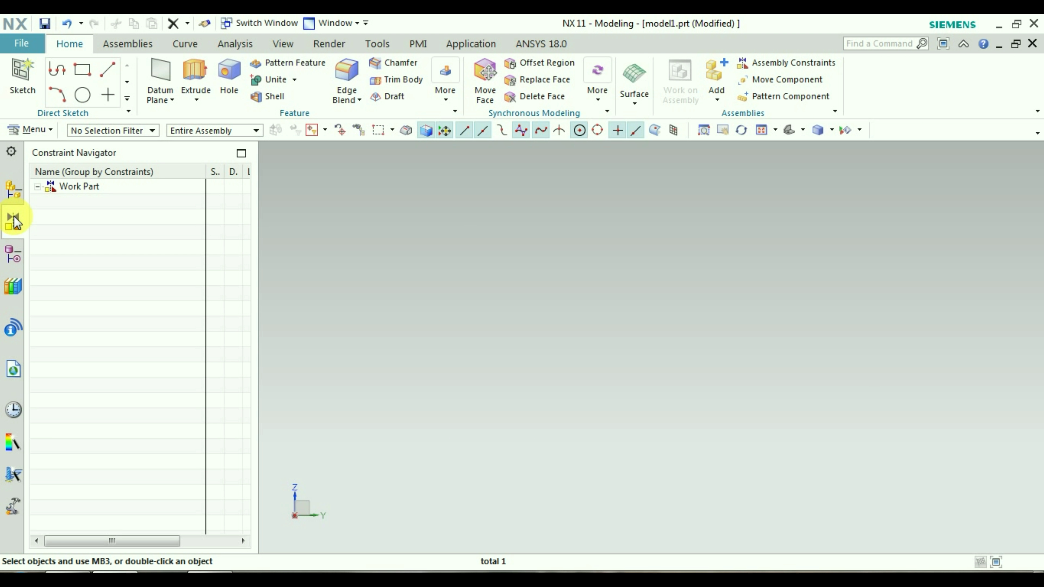
{"action": "left_click", "coordinate": [13, 257]}
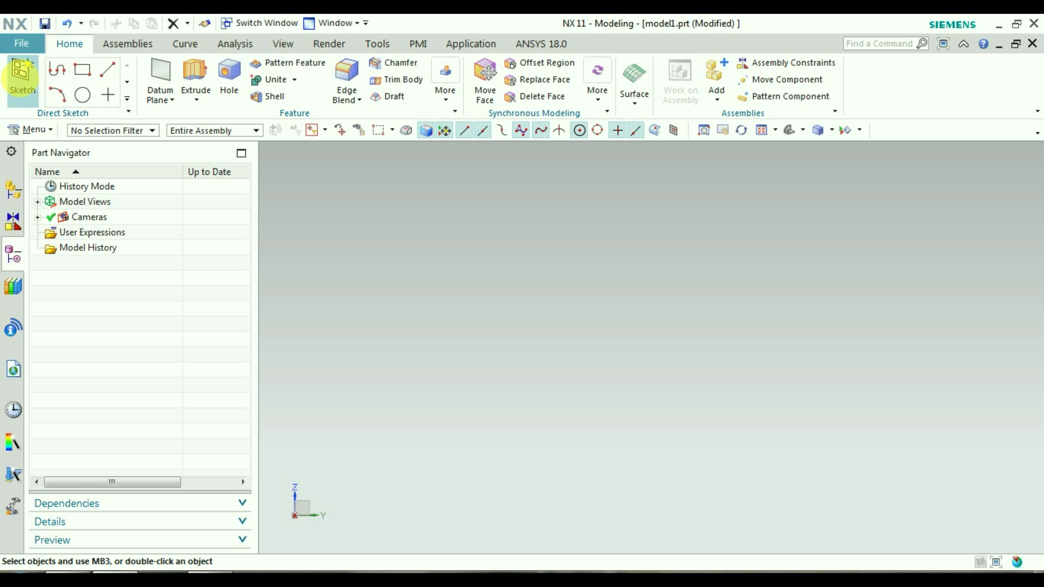
{"action": "left_click", "coordinate": [21, 77]}
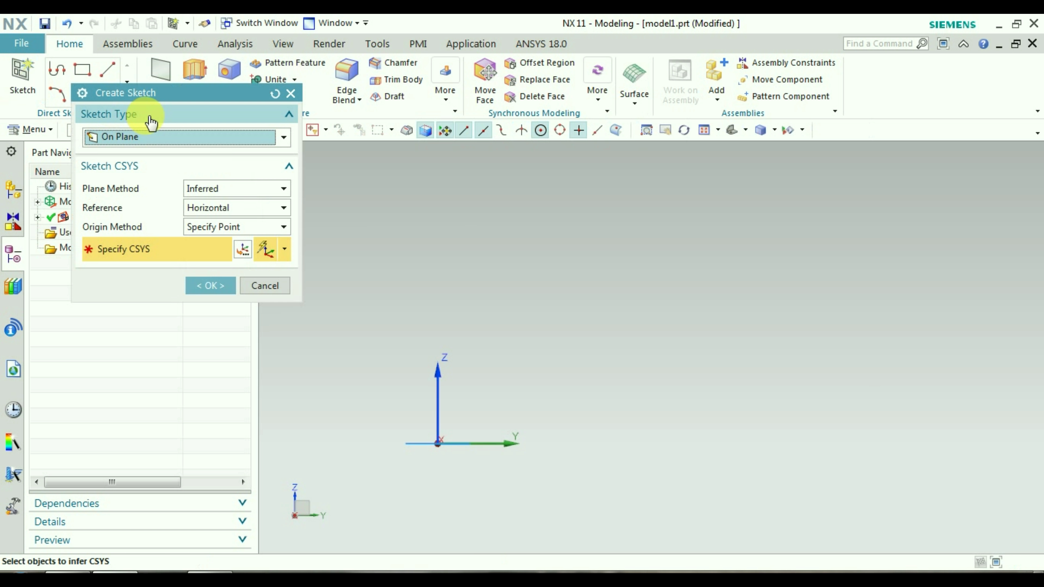
{"action": "left_click", "coordinate": [291, 94]}
Create a YC-ZC datum plane at a distance of 0 mm from the WCS.
{"action": "left_click", "coordinate": [161, 76]}
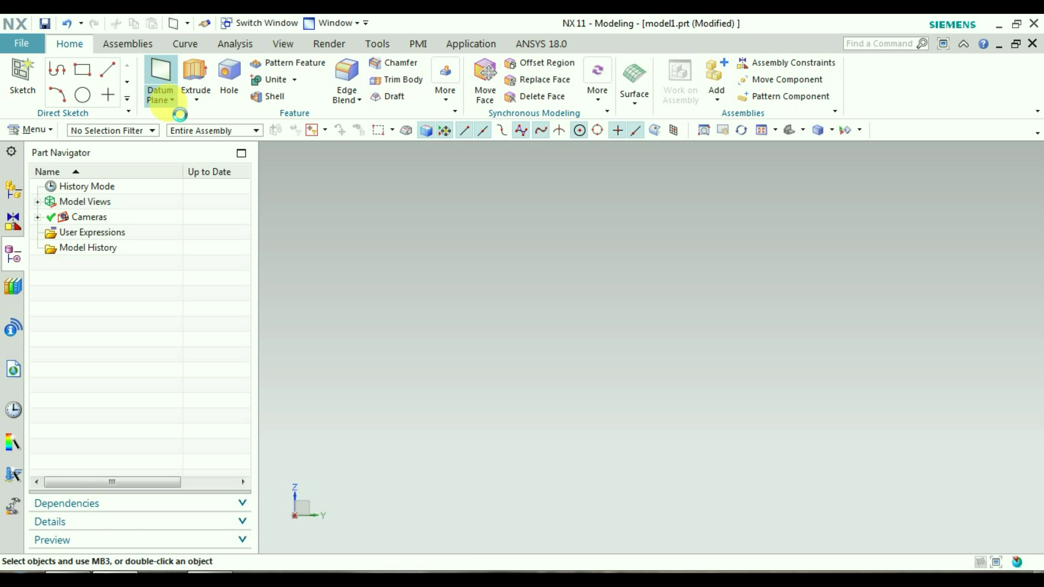
{"action": "left_click", "coordinate": [226, 139]}
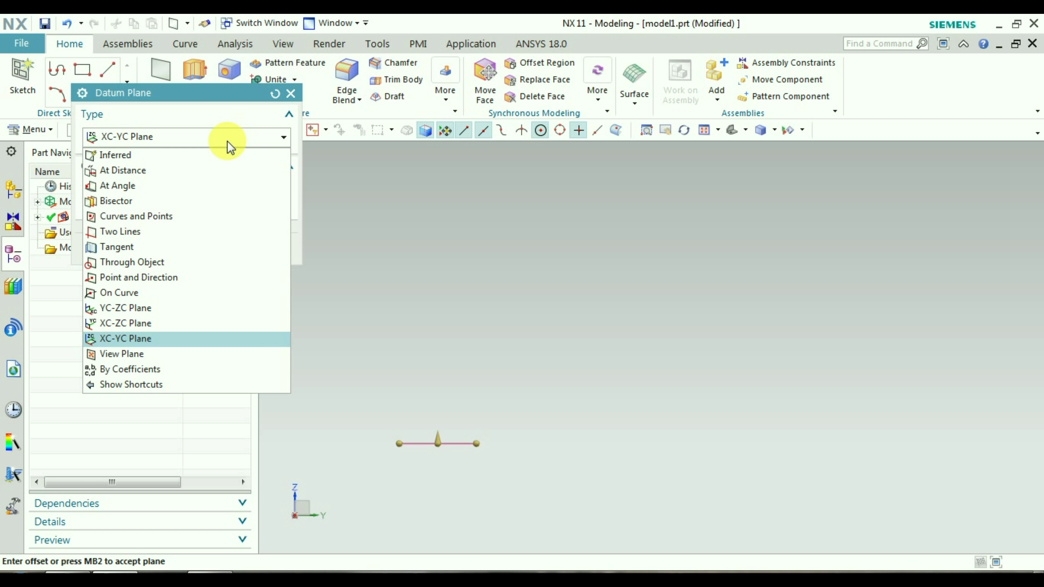
{"action": "left_click", "coordinate": [228, 143]}
{"action": "left_click", "coordinate": [227, 144]}
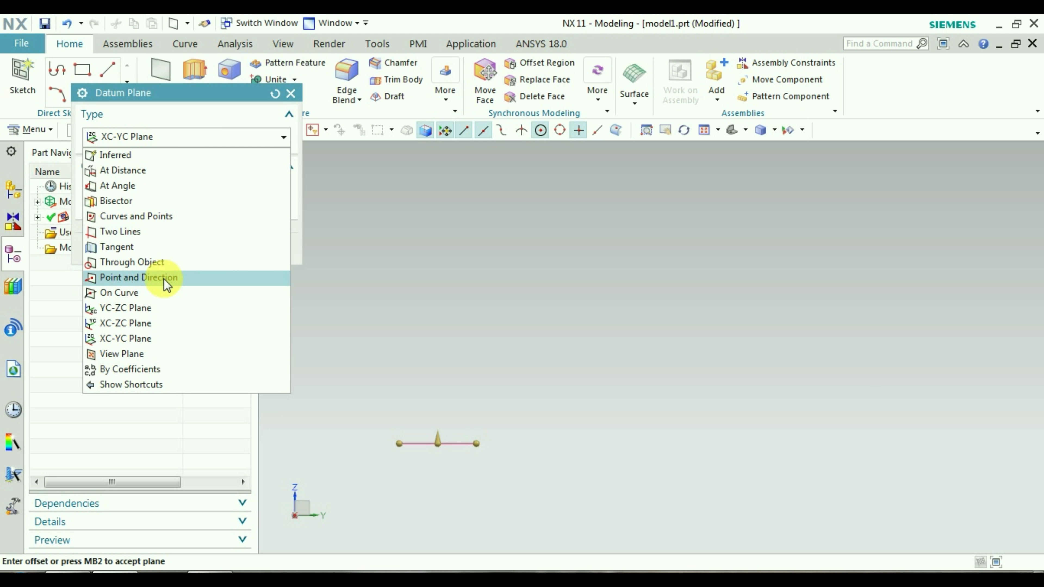
{"action": "left_click", "coordinate": [163, 326]}
{"action": "left_click", "coordinate": [175, 137]}
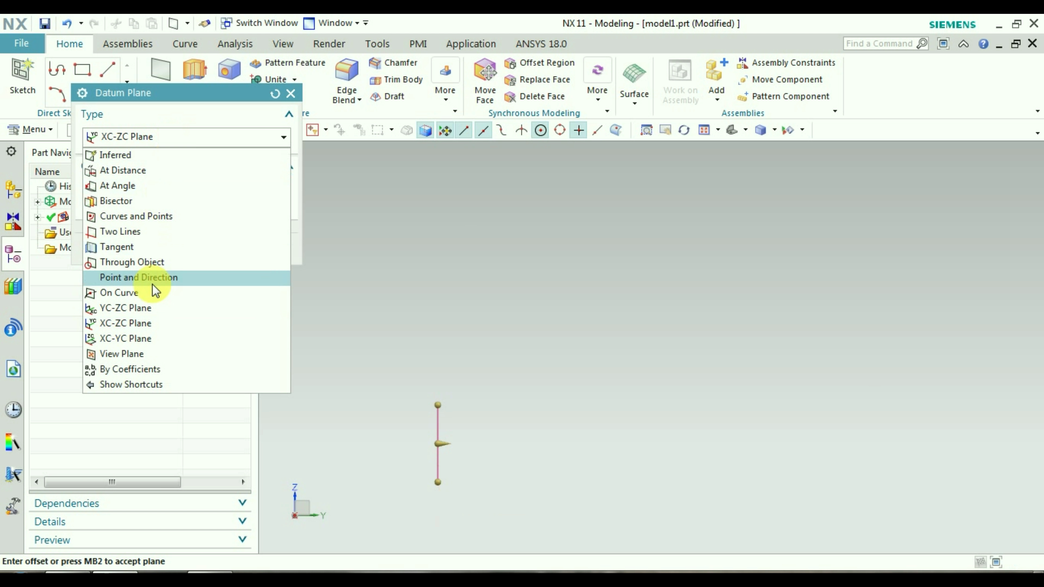
{"action": "left_click", "coordinate": [150, 305]}
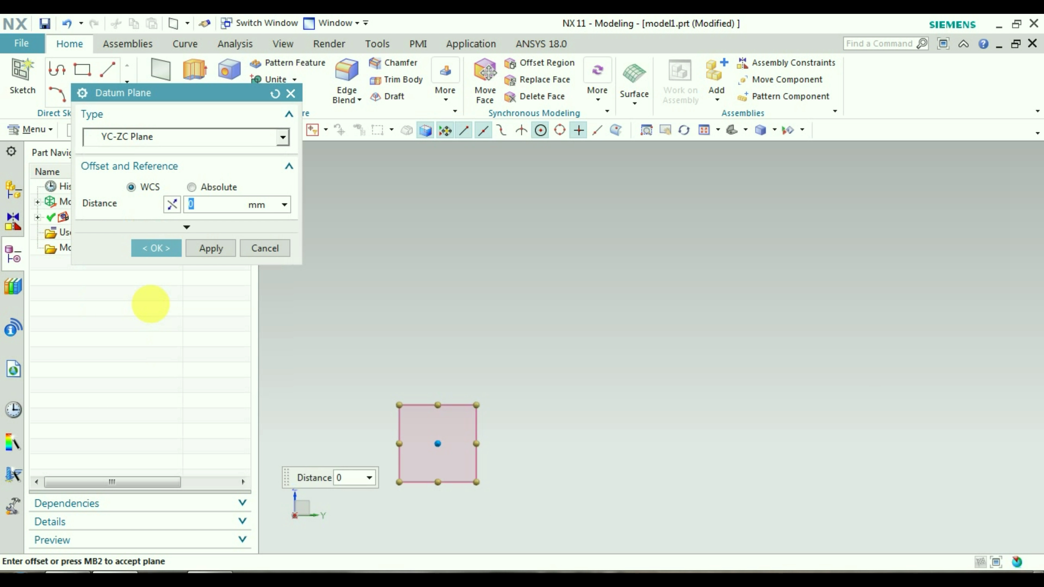
{"action": "left_click", "coordinate": [156, 248]}
Start a new sketch on the YC-ZC datum plane with the inferred plane method and a horizontal reference.
{"action": "left_click", "coordinate": [9, 86]}
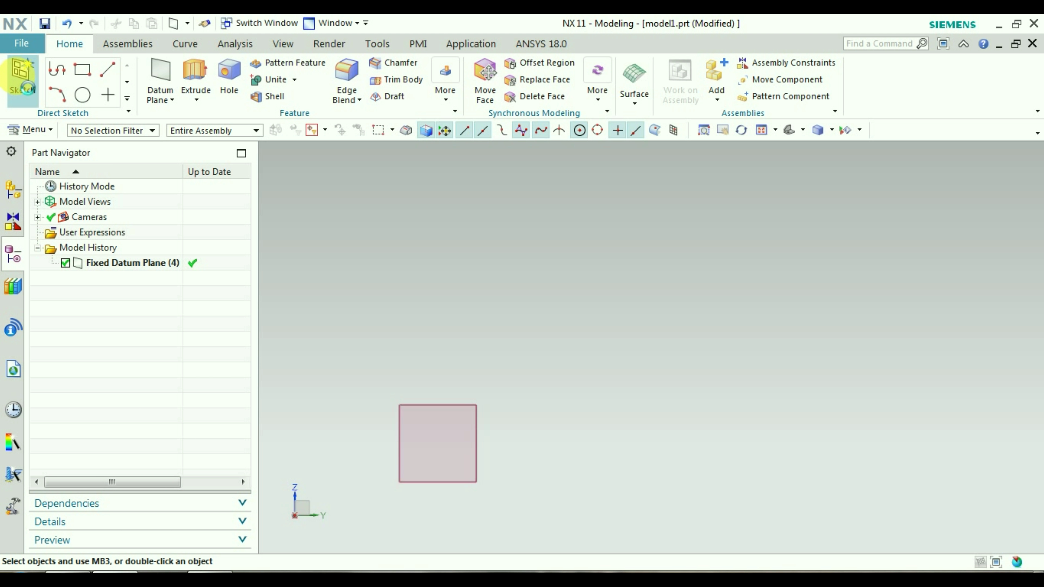
{"action": "left_click", "coordinate": [423, 408]}
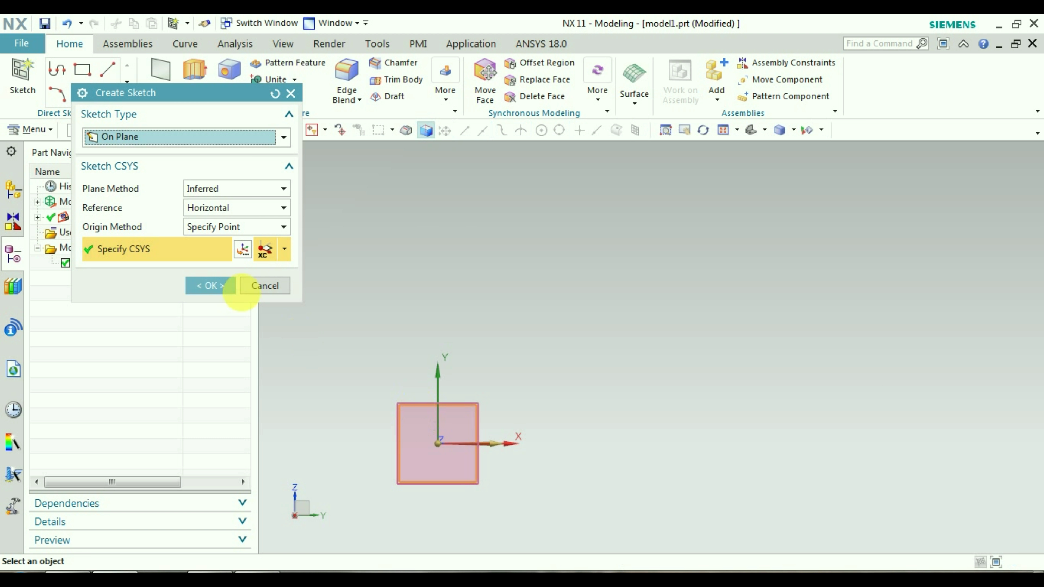
{"action": "left_click", "coordinate": [213, 285]}
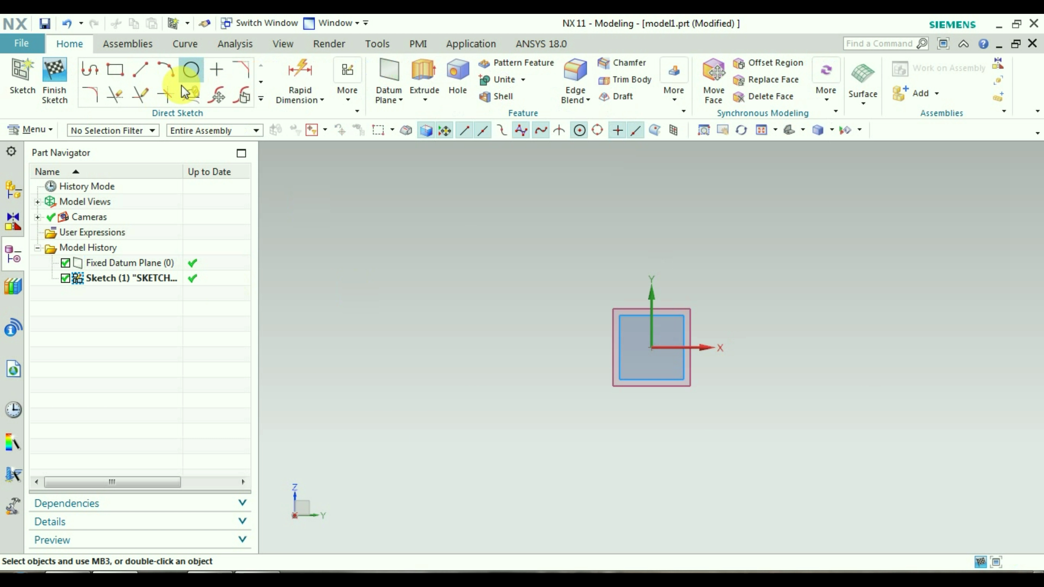
Sketch a rectangle by two points around the sketch origin, about 480 mm wide and 190 mm high.
{"action": "left_click", "coordinate": [115, 70]}
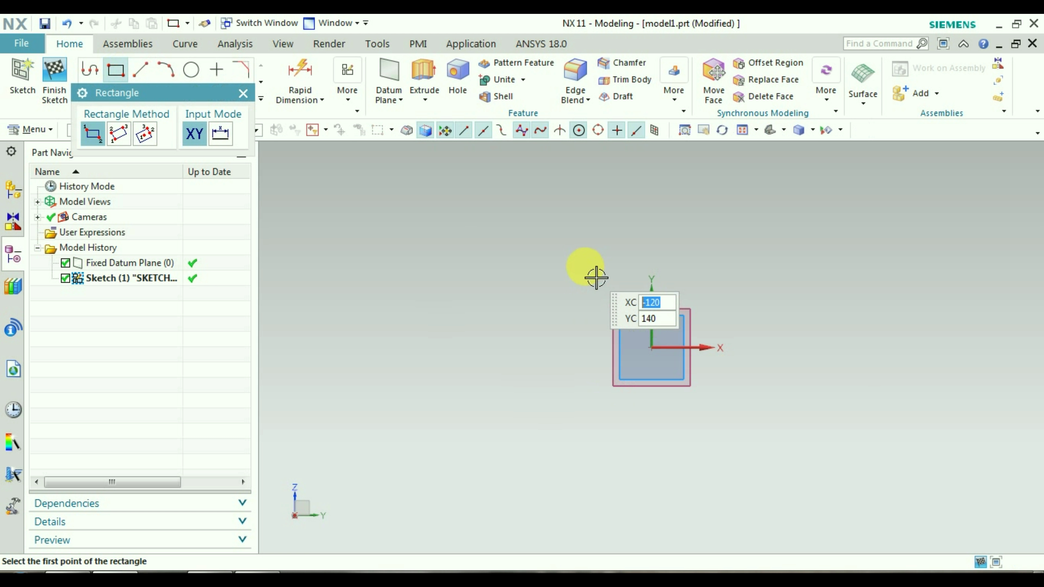
{"action": "left_click", "coordinate": [552, 250]}
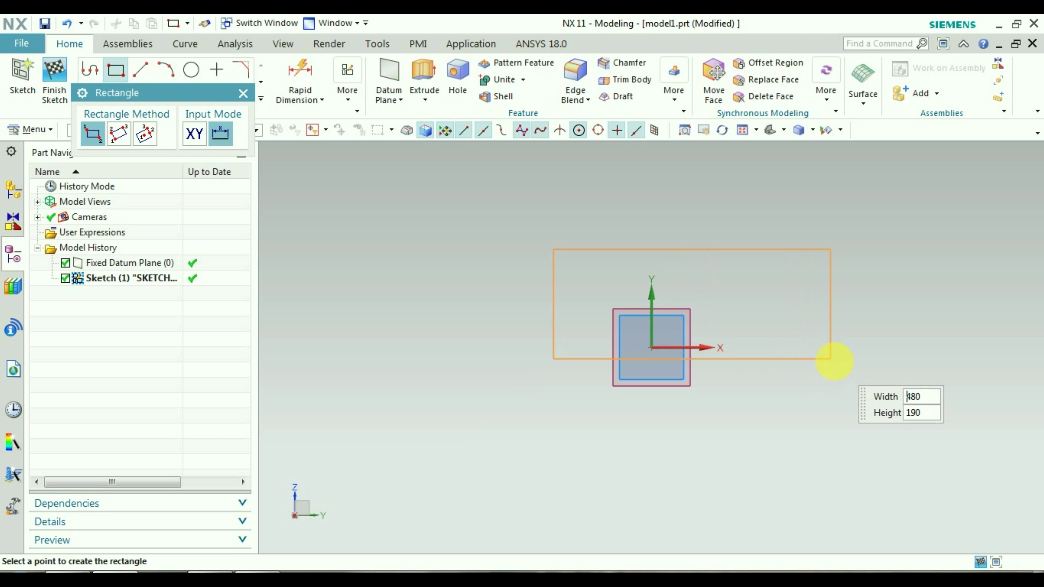
{"action": "left_click", "coordinate": [831, 359]}
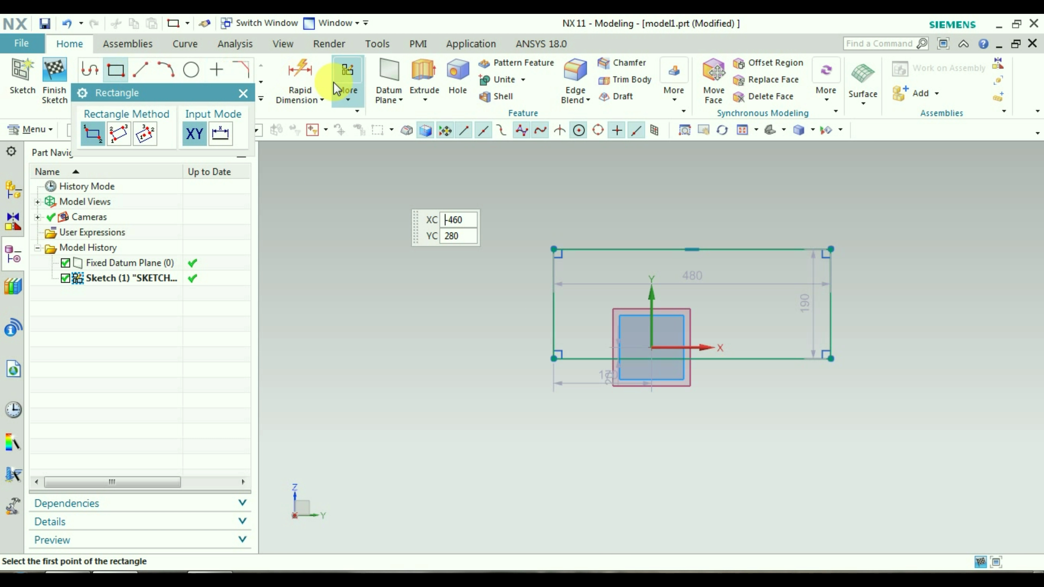
Use Make Symmetric to make the rectangle's left and right edges symmetric about the sketch's Y axis.
{"action": "left_click", "coordinate": [316, 99]}
{"action": "left_click", "coordinate": [353, 100]}
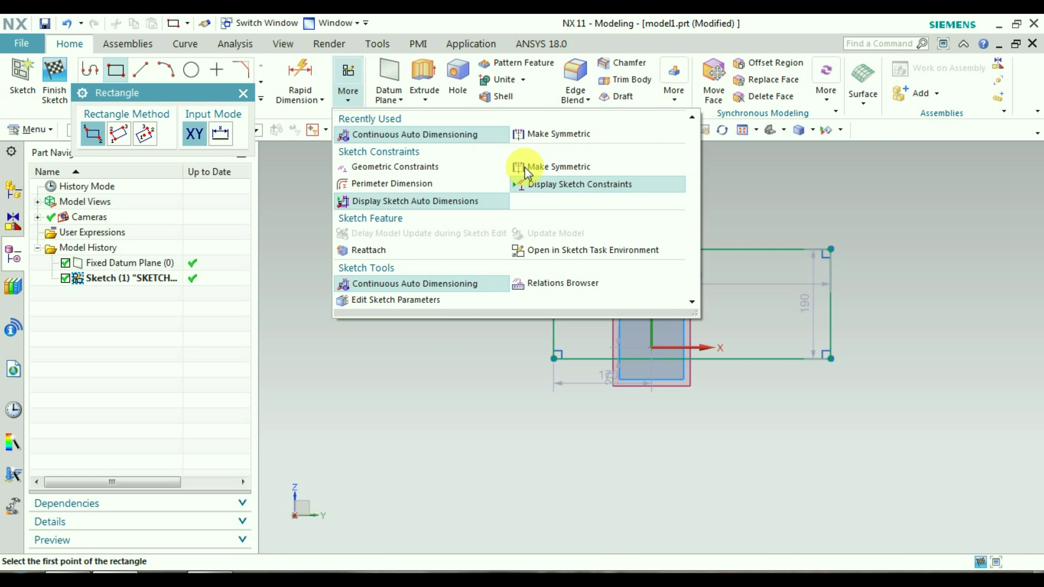
{"action": "left_click", "coordinate": [534, 166]}
{"action": "left_click", "coordinate": [554, 284]}
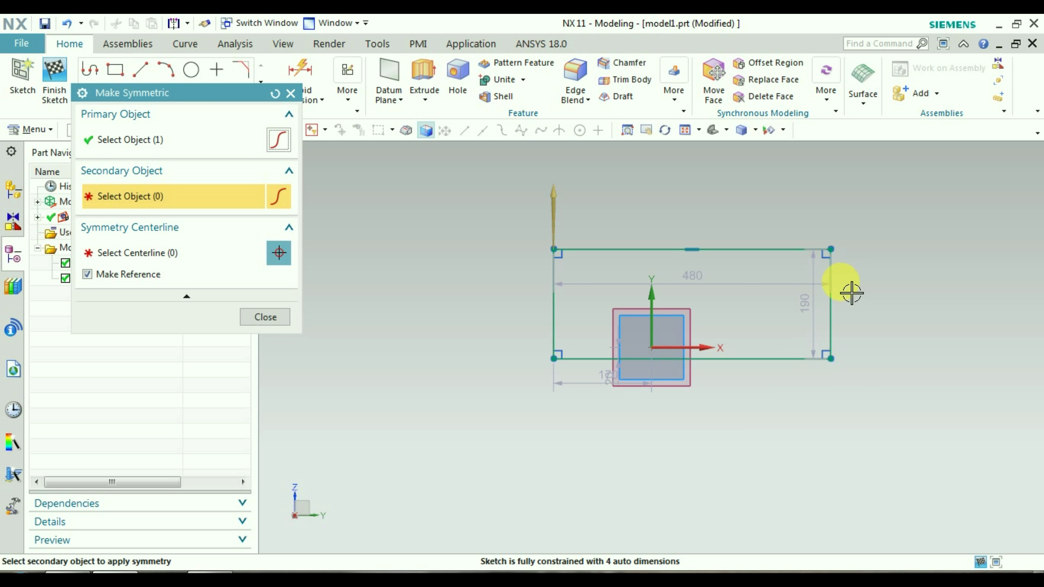
{"action": "left_click", "coordinate": [842, 288]}
{"action": "left_click", "coordinate": [650, 299]}
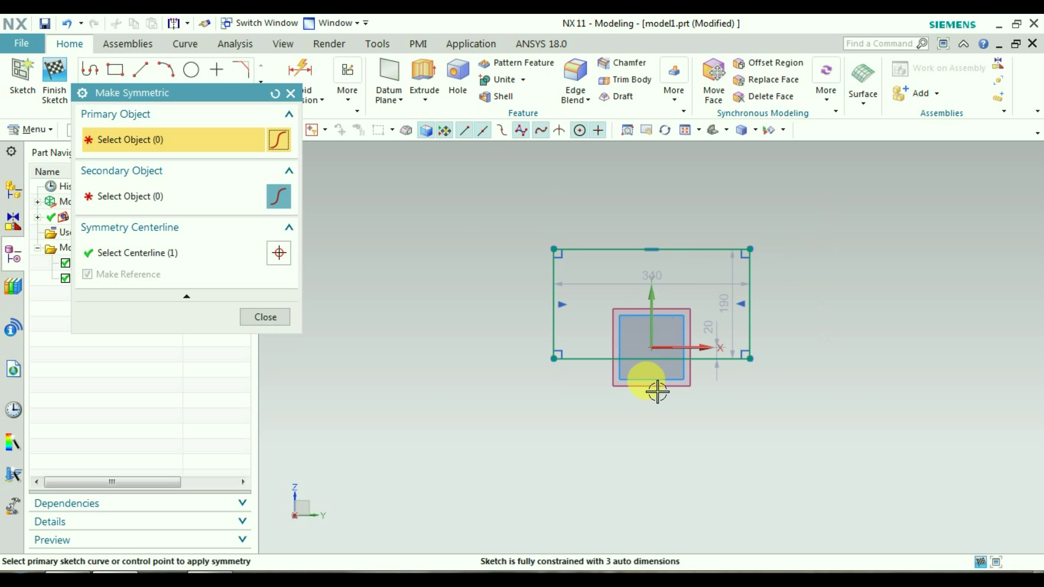
Make the rectangle's top and bottom edges symmetric about the sketch's X axis and finish Make Symmetric.
{"action": "left_click", "coordinate": [224, 253]}
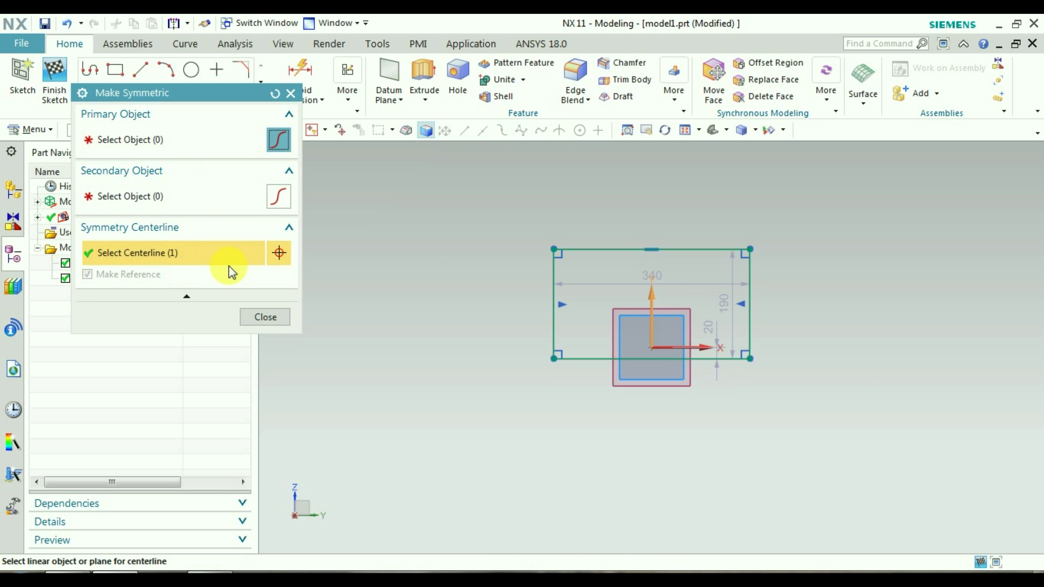
{"action": "left_click", "coordinate": [704, 360]}
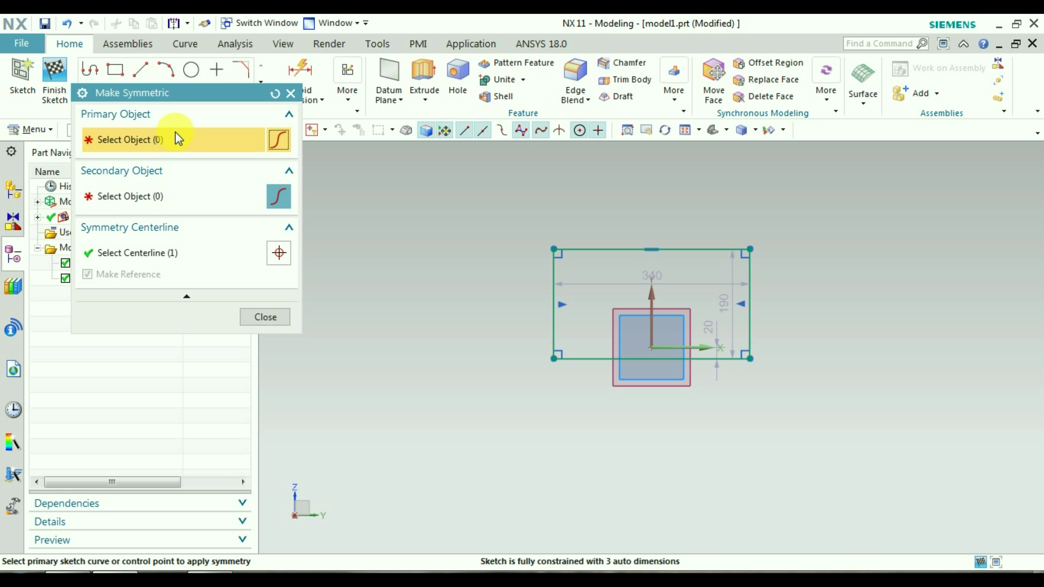
{"action": "left_click", "coordinate": [602, 263]}
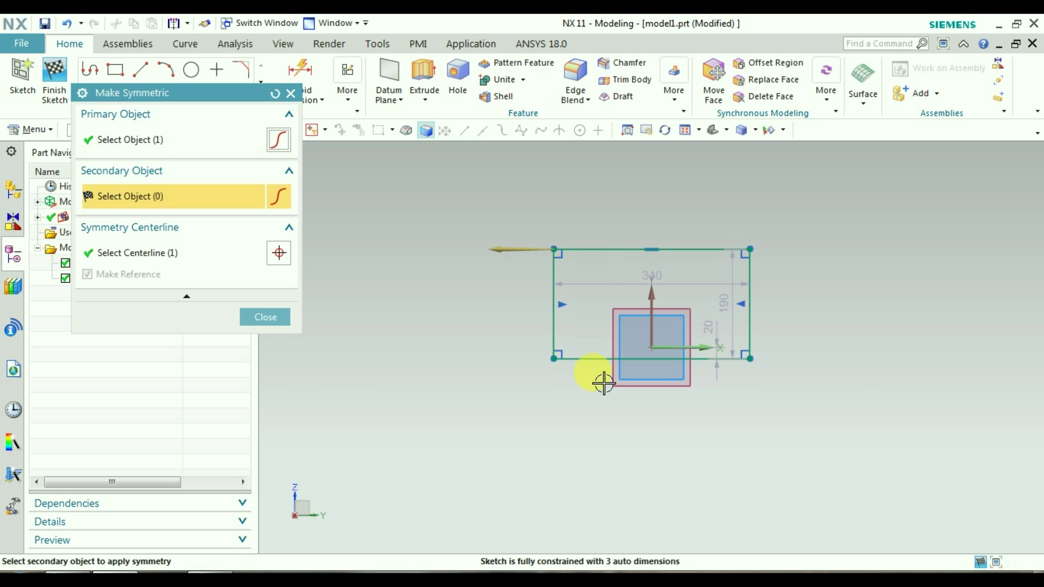
{"action": "left_click", "coordinate": [588, 375]}
{"action": "left_click", "coordinate": [265, 317]}
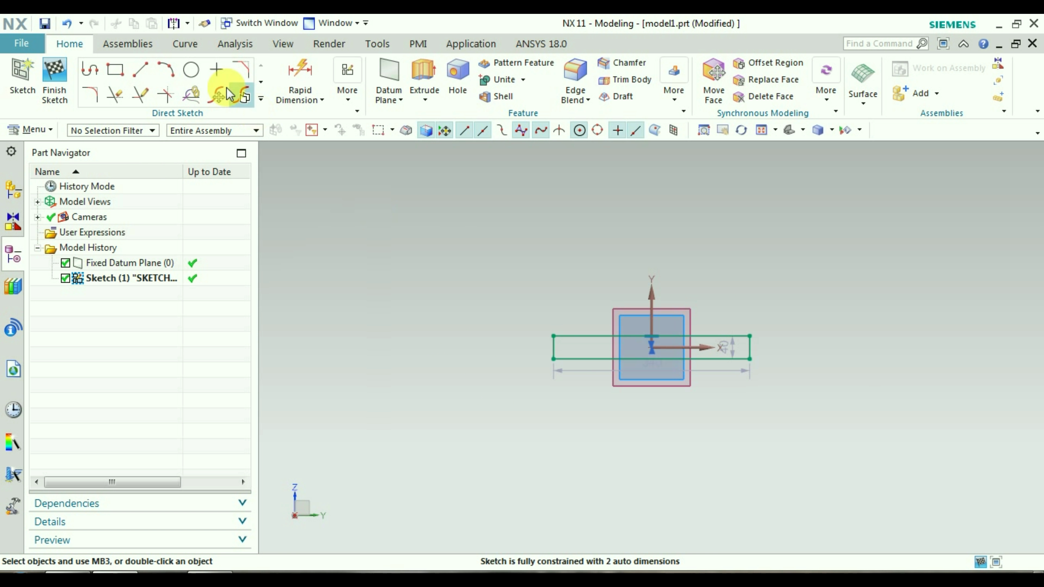
Add a Rapid Dimension to the rectangle's top edge and set its width to 300 mm.
{"action": "left_click", "coordinate": [300, 86]}
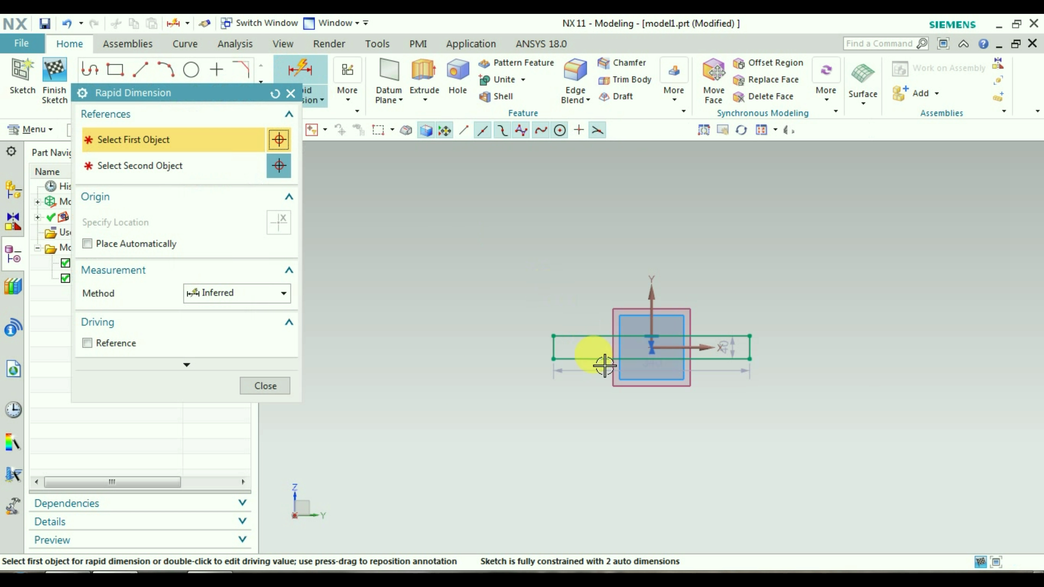
{"action": "left_click", "coordinate": [603, 338]}
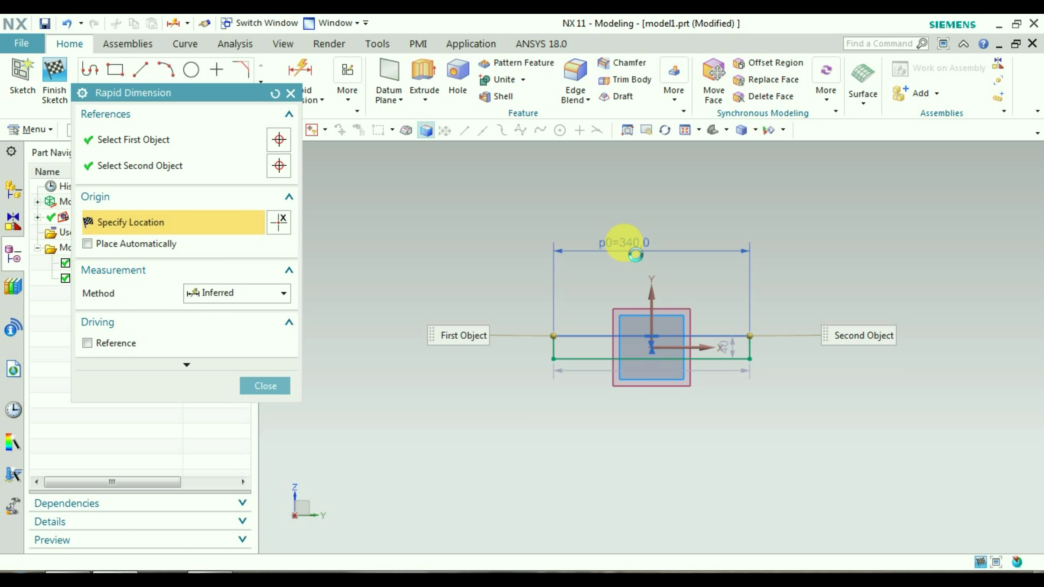
{"action": "left_click", "coordinate": [635, 255]}
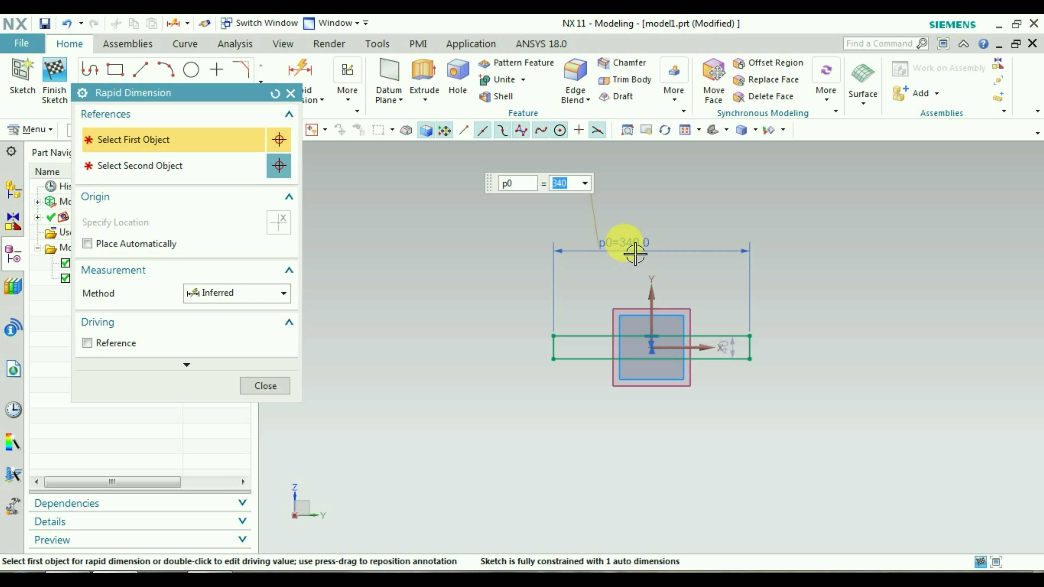
{"action": "type", "text": "300"}
{"action": "key", "text": "Return"}
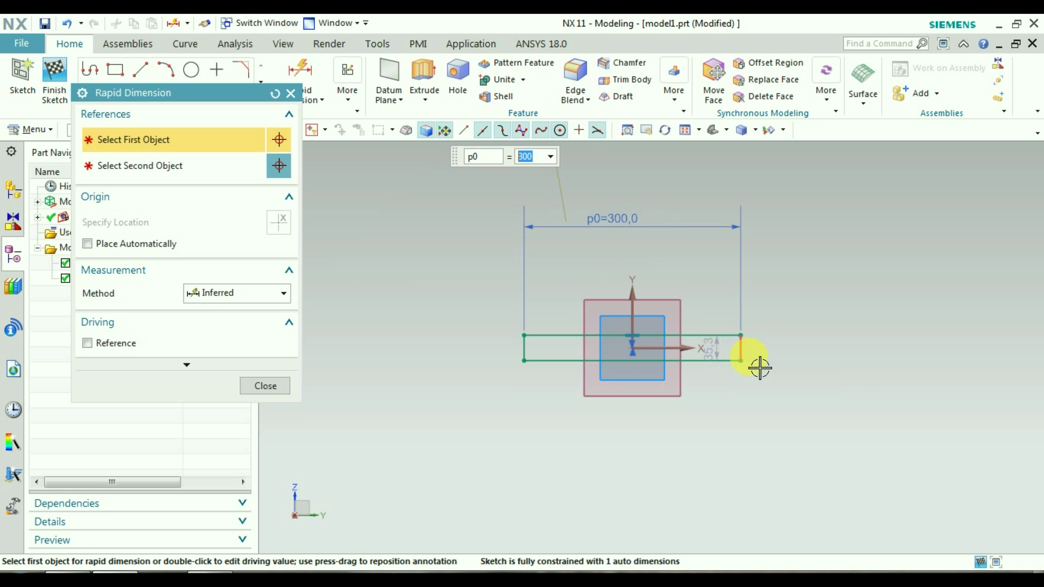
Dimension the rectangle's right edge, set its height to 100 mm, and finish Rapid Dimension.
{"action": "left_click", "coordinate": [738, 336]}
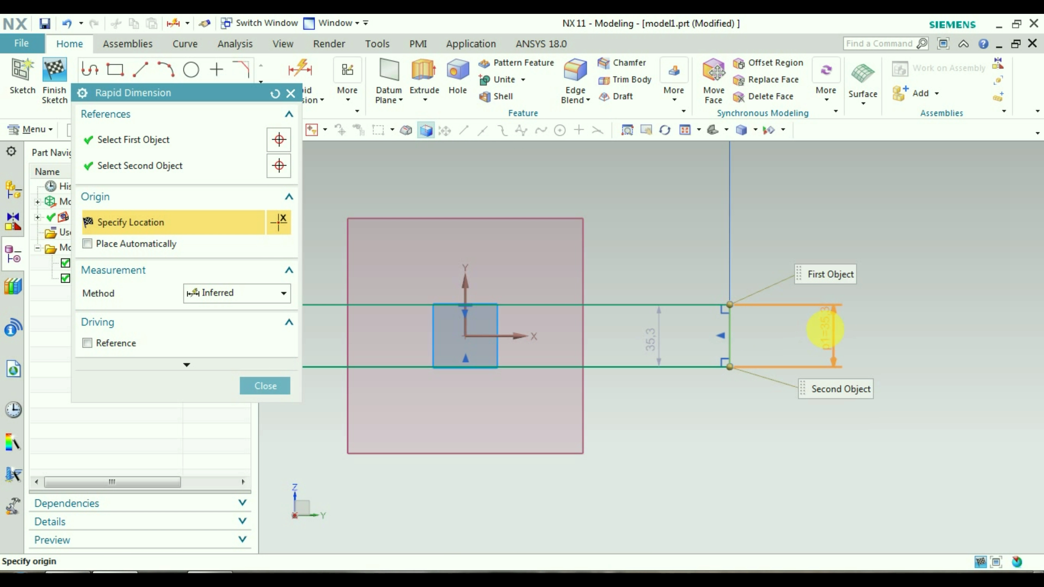
{"action": "left_click", "coordinate": [836, 341]}
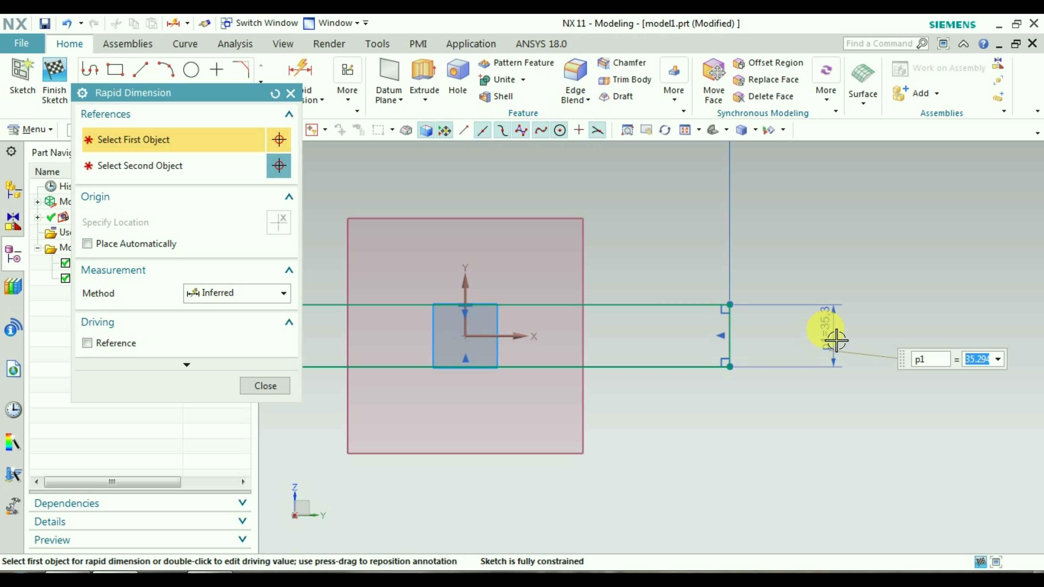
{"action": "type", "text": "100"}
{"action": "key", "text": "Return"}
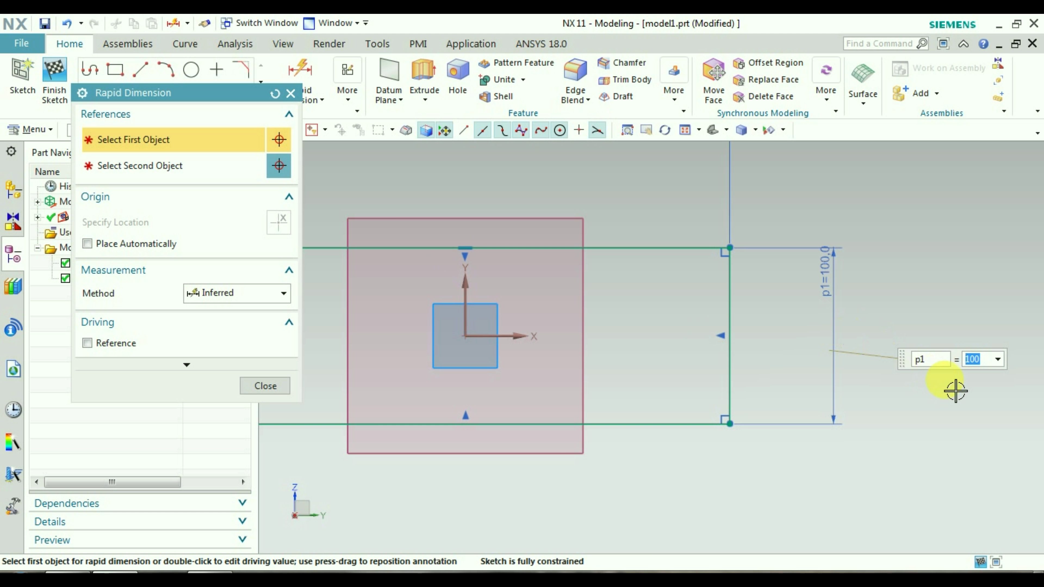
{"action": "left_click", "coordinate": [265, 387]}
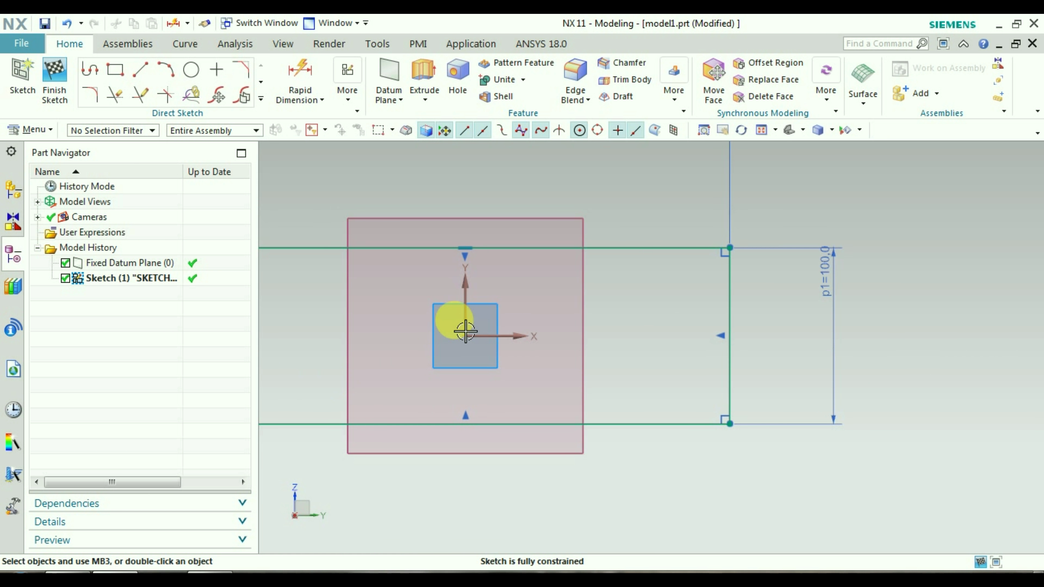
Reposition the 300 mm width and 100 mm height dimensions closer to the rectangle.
{"action": "scroll", "coordinate": [462, 326], "scroll_direction": "down", "scroll_amount": 2}
{"action": "scroll", "coordinate": [463, 326], "scroll_direction": "up", "scroll_amount": 5}
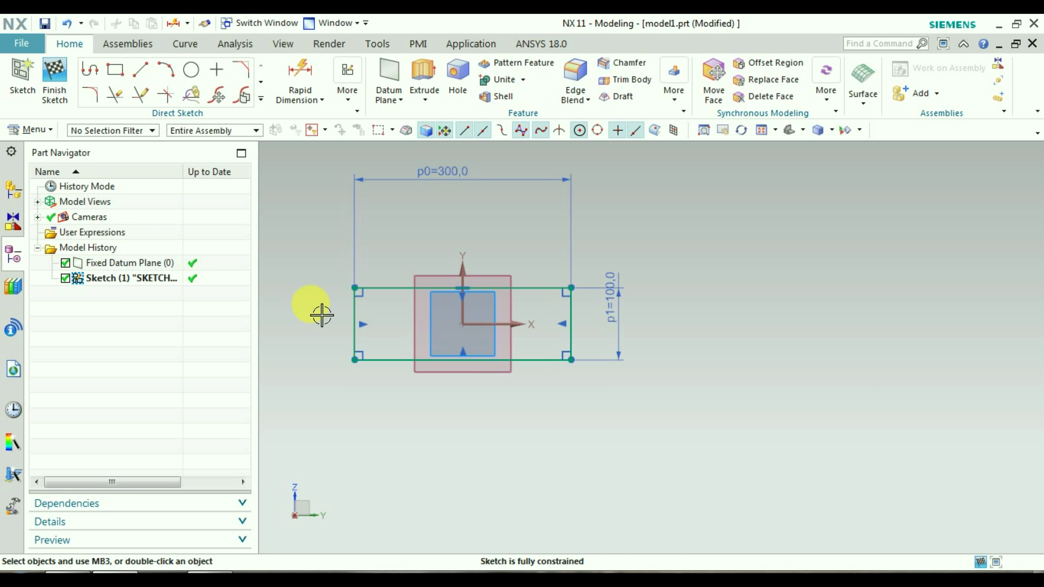
{"action": "scroll", "coordinate": [321, 314], "scroll_direction": "down", "scroll_amount": 1}
{"action": "right_click", "coordinate": [345, 329]}
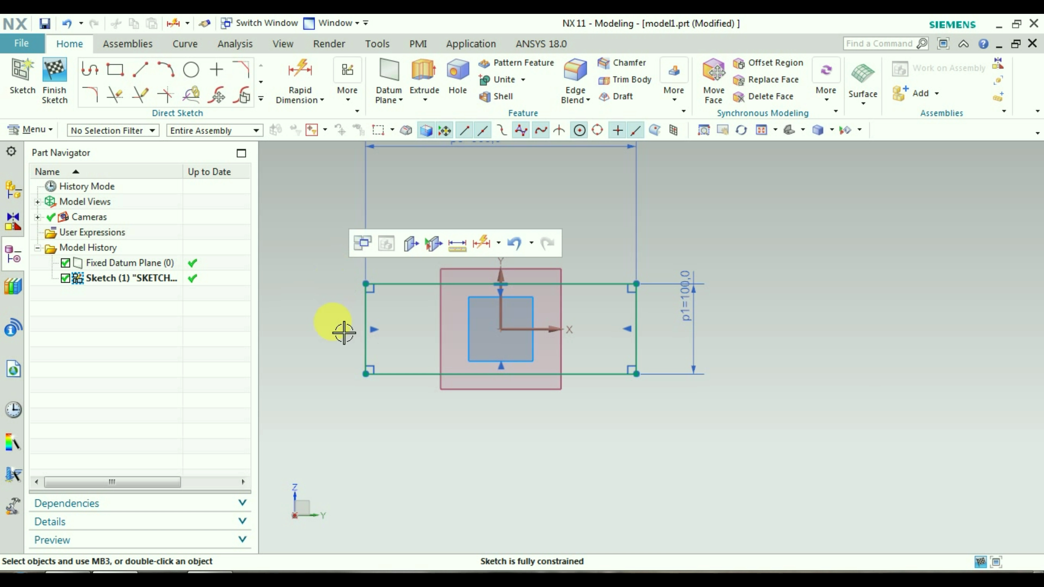
{"action": "scroll", "coordinate": [469, 239], "scroll_direction": "down", "scroll_amount": 2}
{"action": "scroll", "coordinate": [469, 239], "scroll_direction": "up", "scroll_amount": 3}
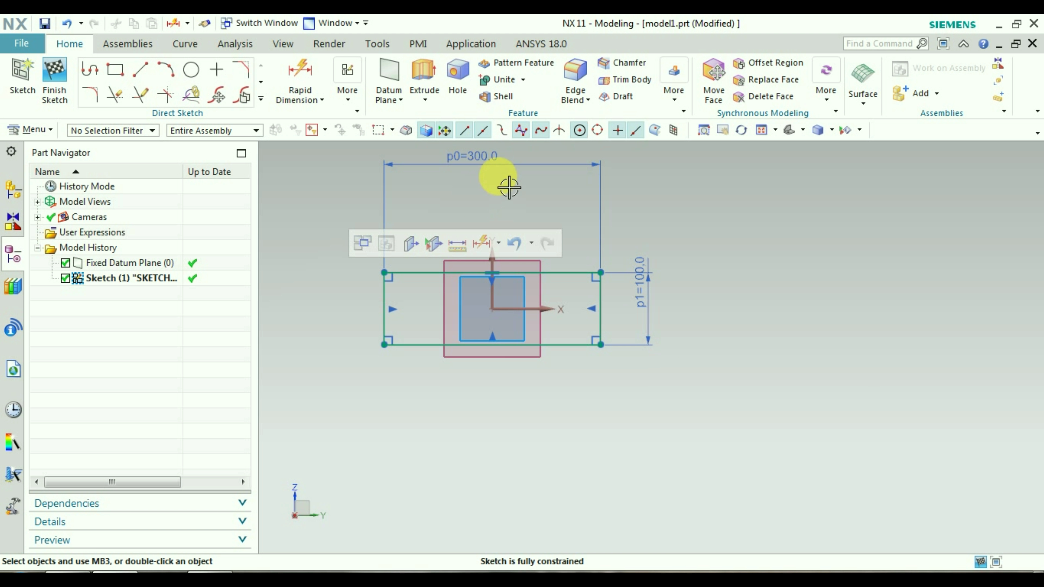
{"action": "left_click_drag", "start_coordinate": [494, 168], "coordinate": [503, 255]}
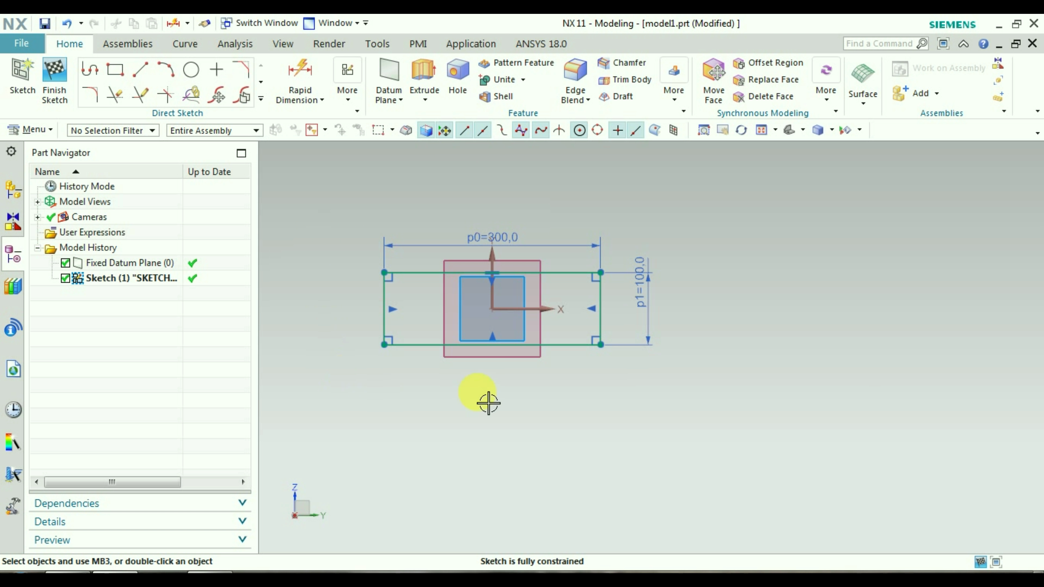
{"action": "scroll", "coordinate": [575, 379], "scroll_direction": "down", "scroll_amount": 1}
{"action": "scroll", "coordinate": [575, 379], "scroll_direction": "up", "scroll_amount": 1}
{"action": "left_click_drag", "start_coordinate": [649, 297], "coordinate": [632, 321]}
{"action": "left_click", "coordinate": [664, 422]}
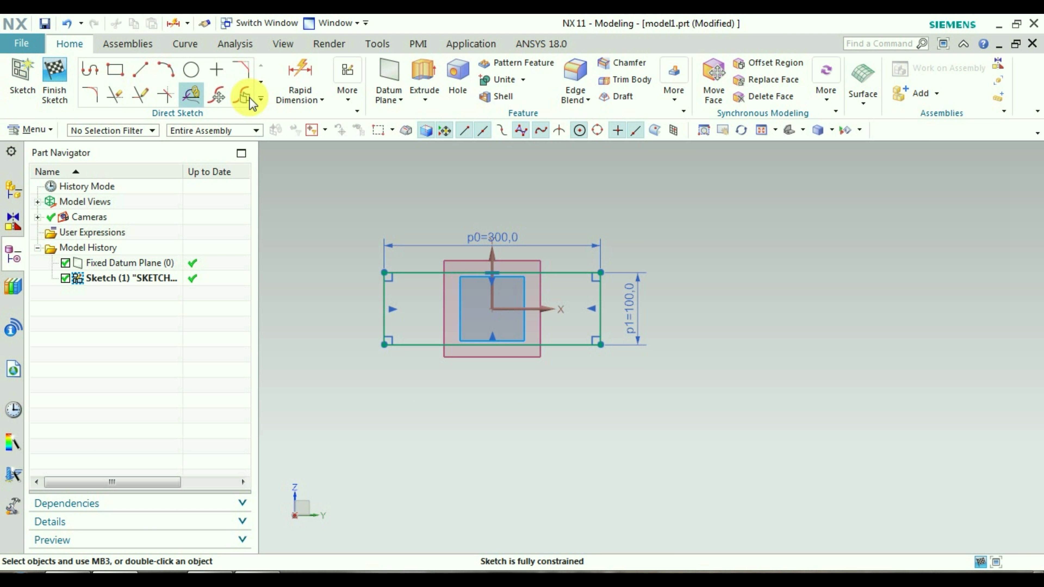
Set up Move Curve with Align Axis to Vector, from the vertical axis to the horizontal axis, pivoting at the rectangle's lower-right corner.
{"action": "left_click", "coordinate": [261, 97]}
{"action": "left_click", "coordinate": [92, 155]}
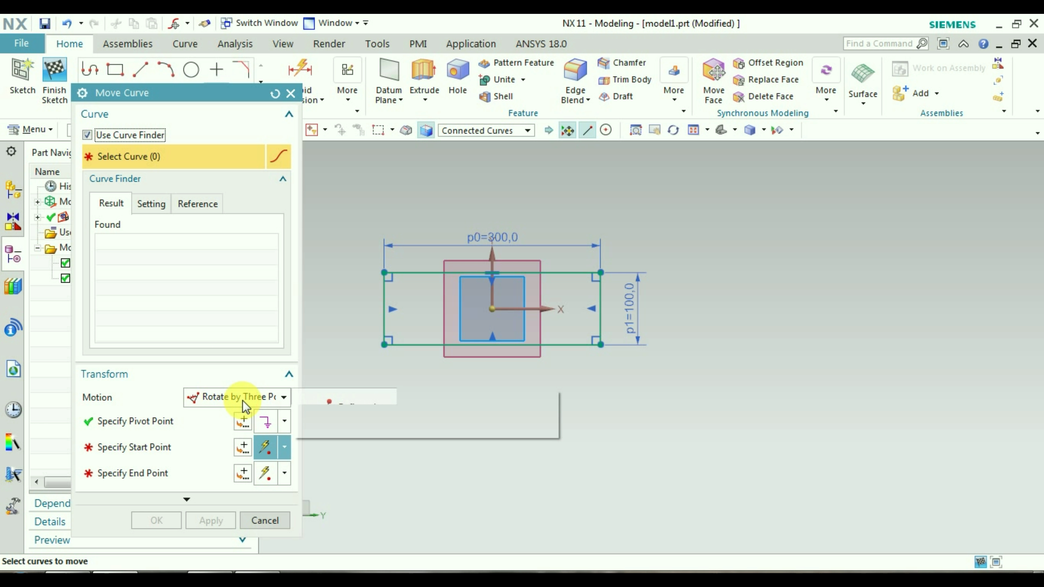
{"action": "left_click", "coordinate": [244, 396]}
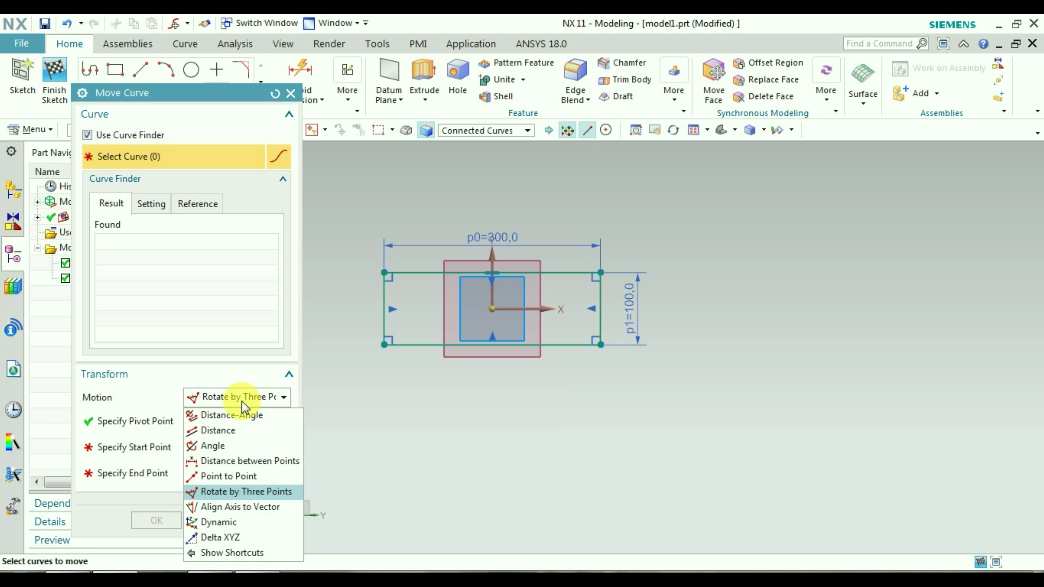
{"action": "left_click", "coordinate": [238, 507]}
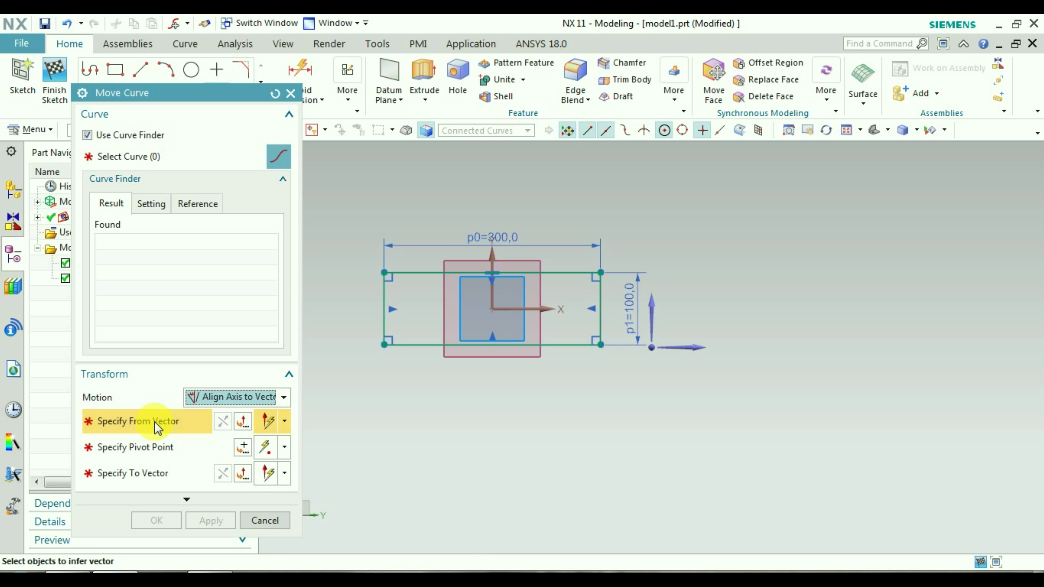
{"action": "left_click", "coordinate": [659, 314]}
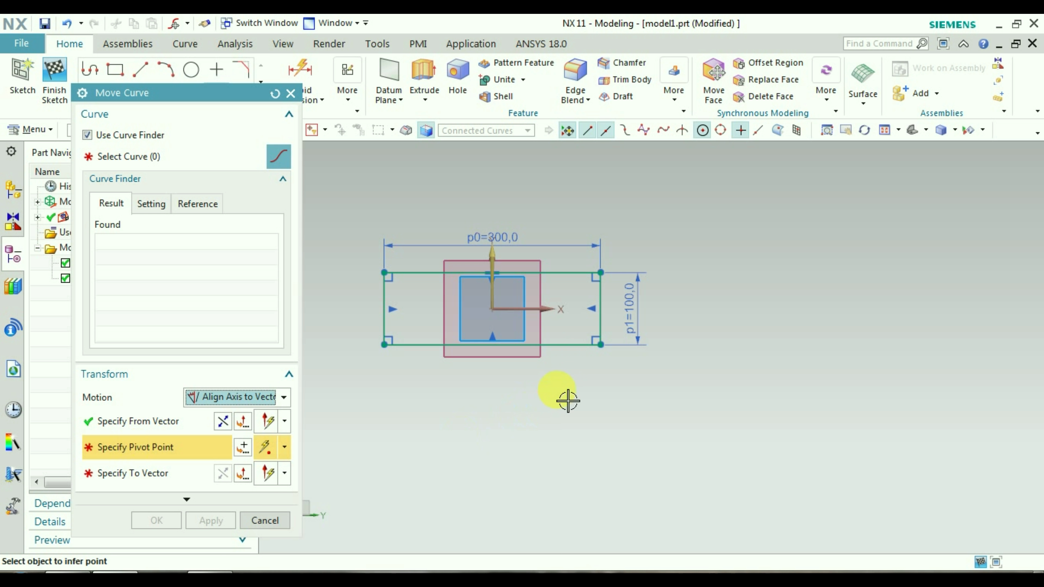
{"action": "left_click", "coordinate": [602, 345]}
{"action": "left_click", "coordinate": [127, 473]}
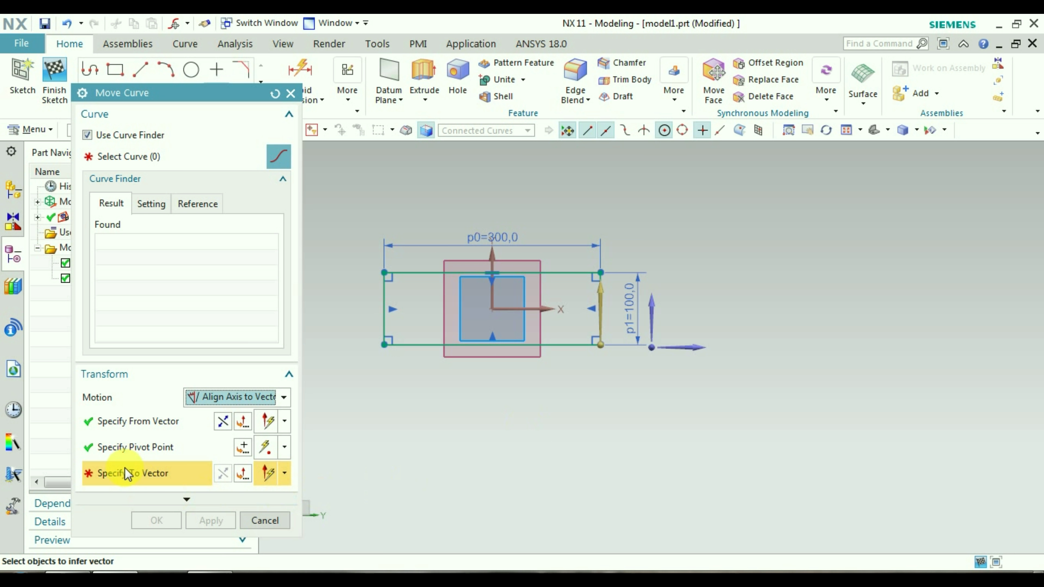
{"action": "left_click", "coordinate": [706, 360]}
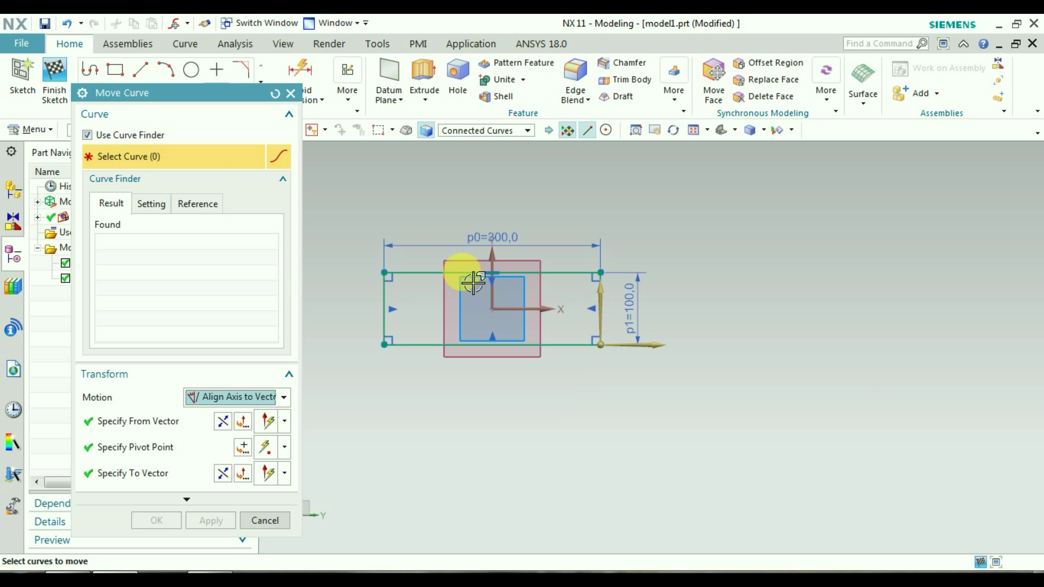
Select the rectangle's four connected curves and apply the axis-to-vector alignment.
{"action": "left_click", "coordinate": [450, 273]}
{"action": "scroll", "coordinate": [666, 301], "scroll_direction": "up", "scroll_amount": 3}
{"action": "scroll", "coordinate": [667, 301], "scroll_direction": "down", "scroll_amount": 5}
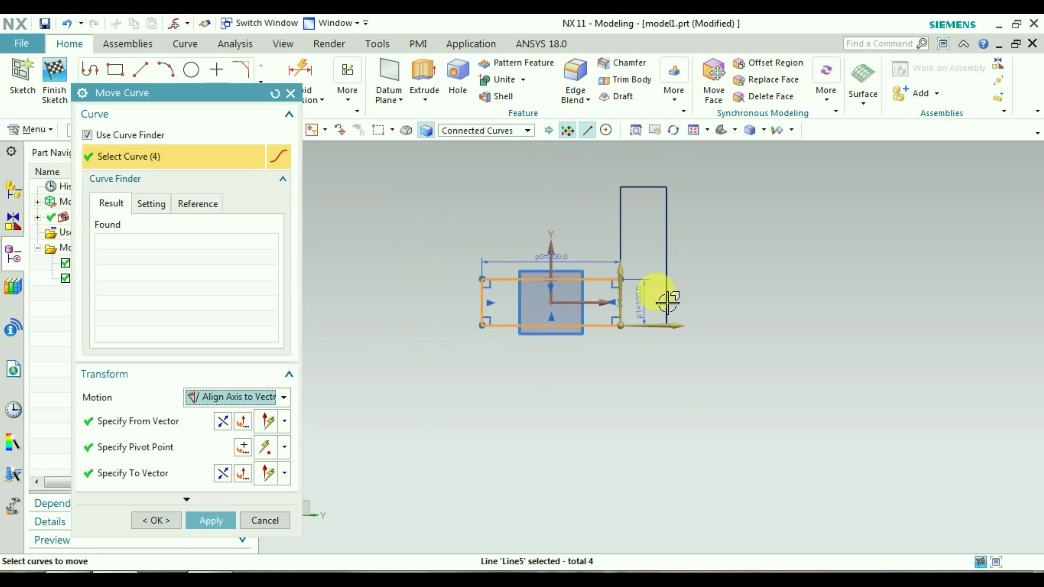
{"action": "left_click", "coordinate": [210, 521]}
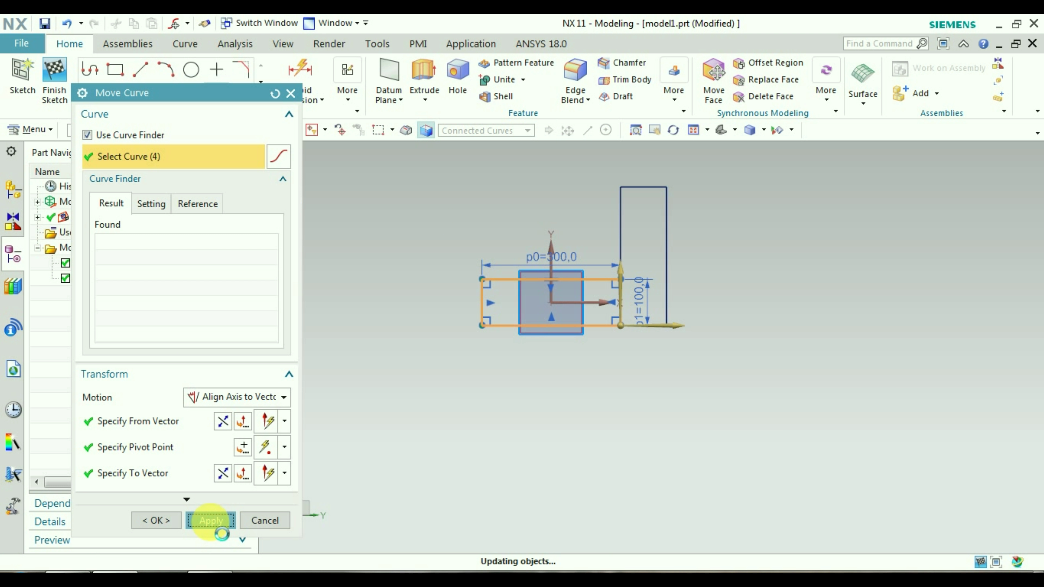
{"action": "scroll", "coordinate": [658, 281], "scroll_direction": "up", "scroll_amount": 2}
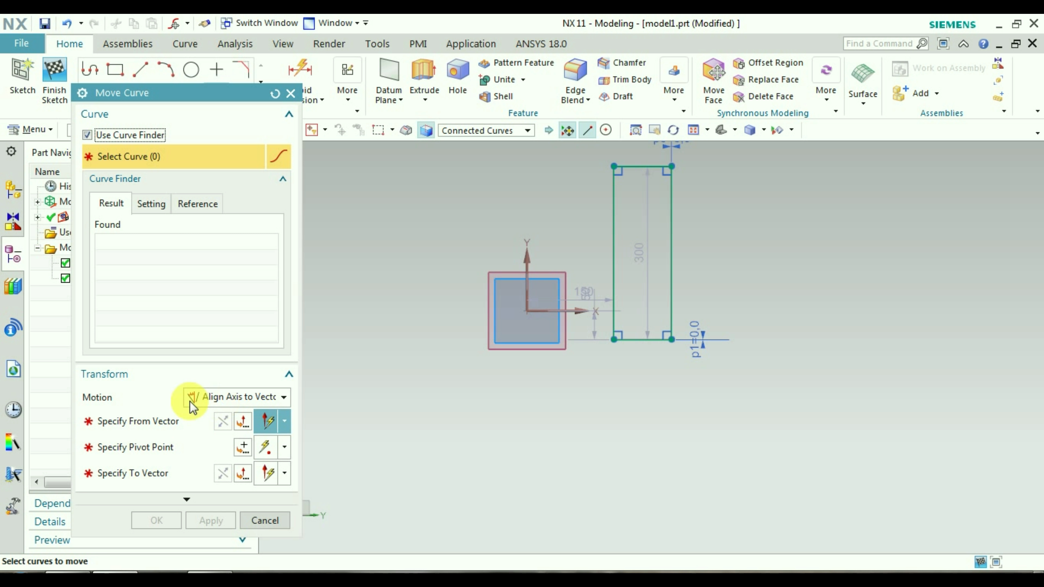
Apply Align Axis to Vector to the upright rectangle's four curves, from the vertical to the horizontal axis, pivoting at its lower-right corner.
{"action": "left_click", "coordinate": [140, 420]}
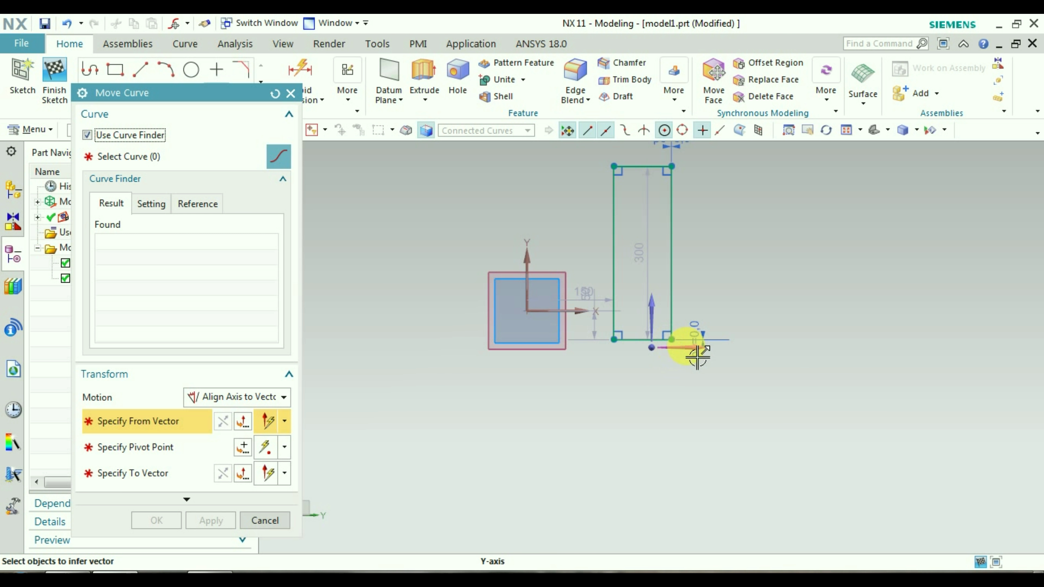
{"action": "left_click", "coordinate": [661, 325]}
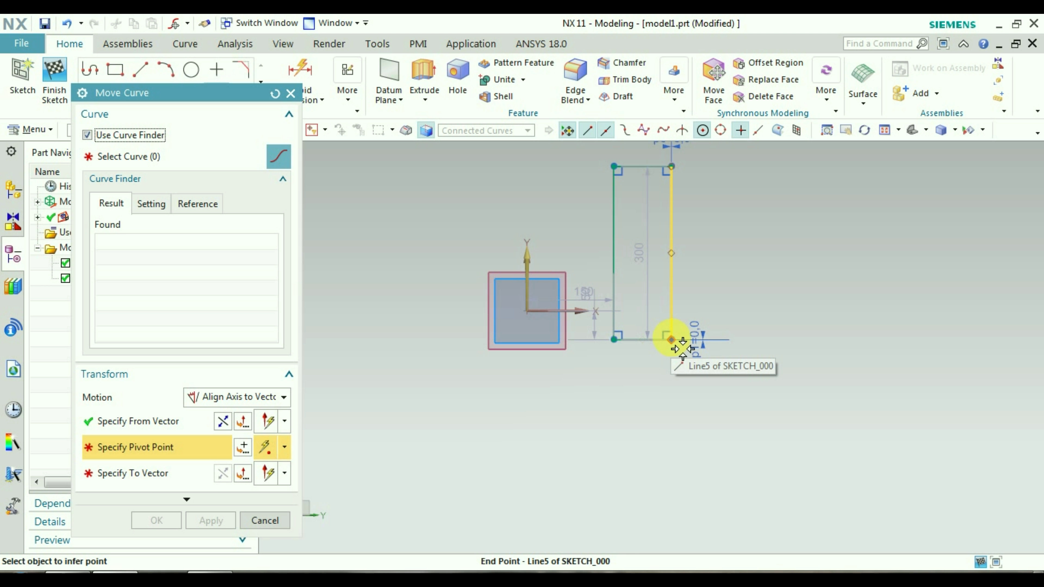
{"action": "left_click", "coordinate": [671, 339]}
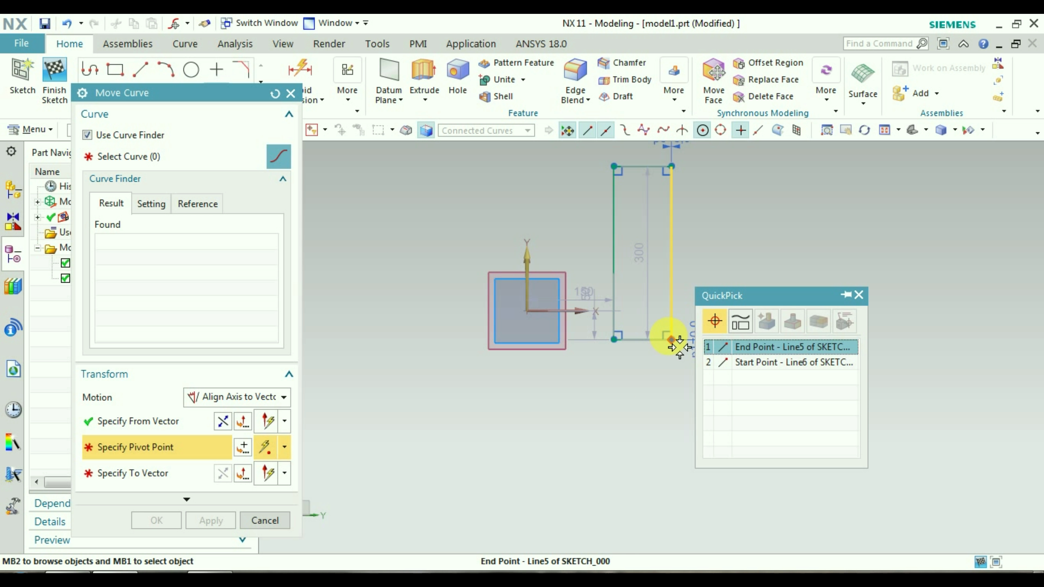
{"action": "left_click", "coordinate": [733, 348]}
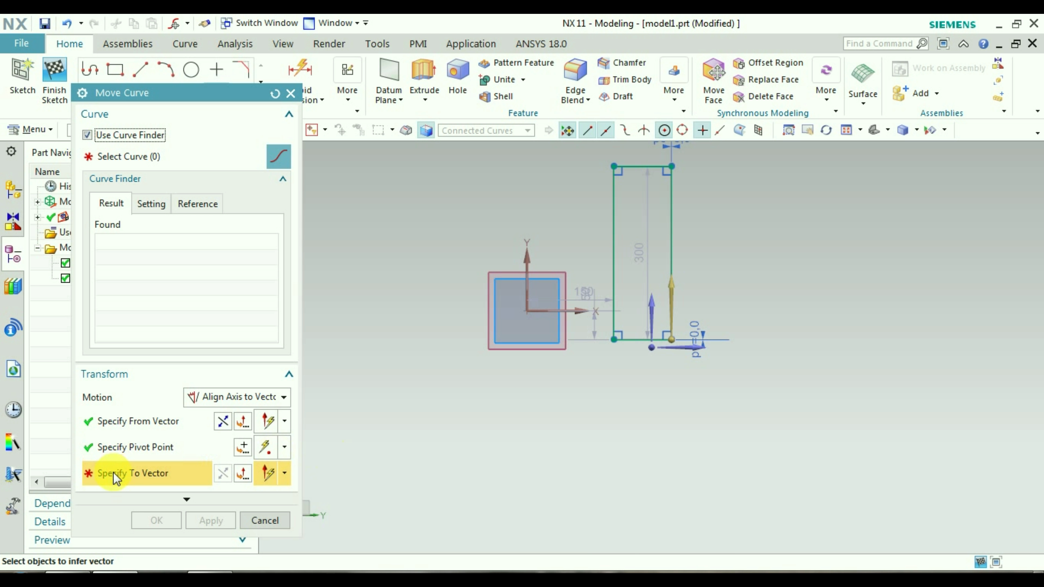
{"action": "left_click", "coordinate": [705, 361]}
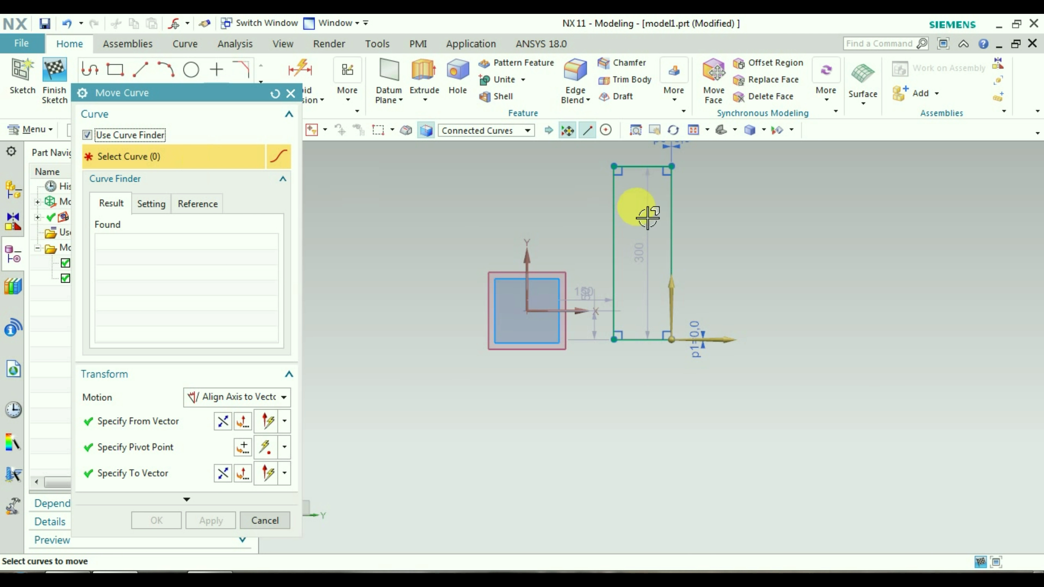
{"action": "left_click", "coordinate": [629, 166]}
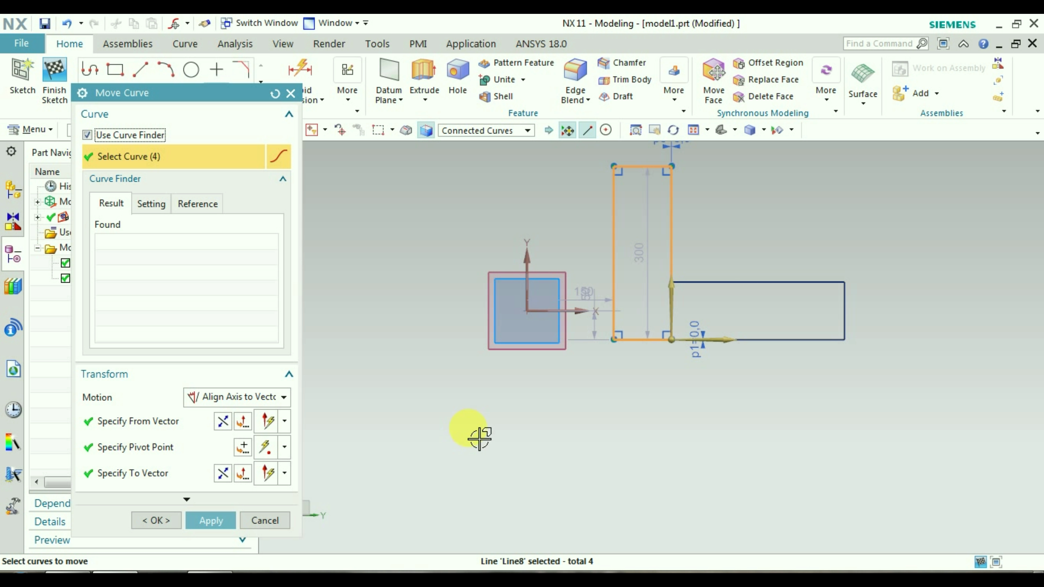
{"action": "left_click", "coordinate": [207, 519]}
Switch Move Curve to Dynamic motion, move the handle origin to the rectangle's upper-edge midpoint, and select its four connected curves.
{"action": "left_click", "coordinate": [224, 398]}
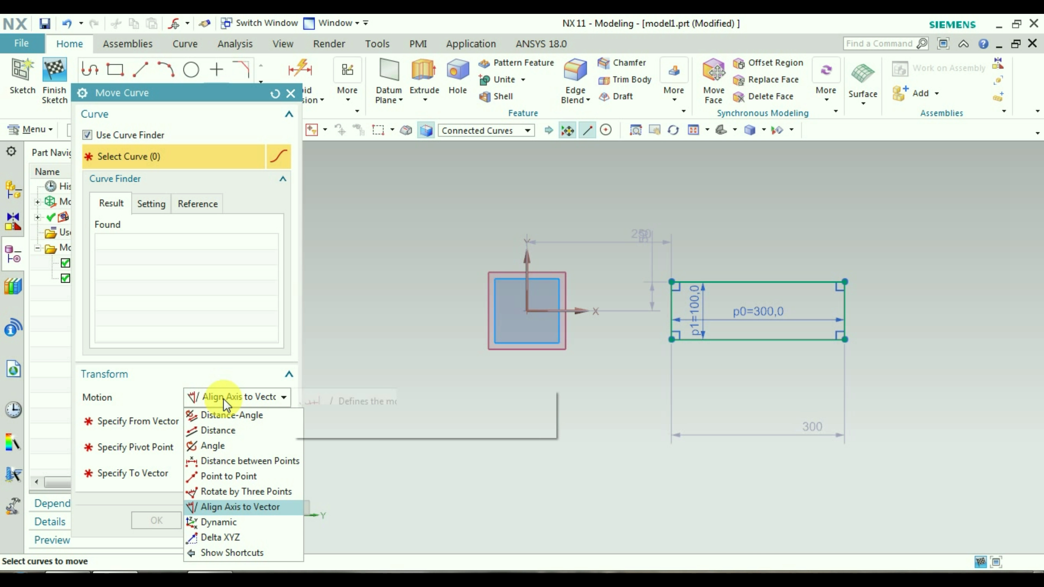
{"action": "left_click", "coordinate": [227, 524]}
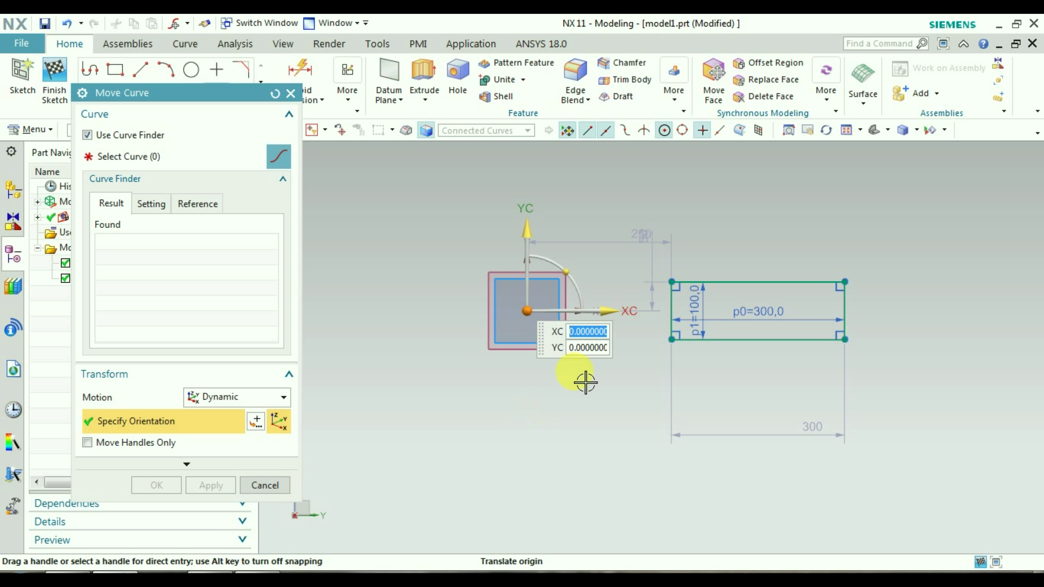
{"action": "left_click_drag", "start_coordinate": [549, 331], "coordinate": [757, 282]}
{"action": "left_click", "coordinate": [738, 282]}
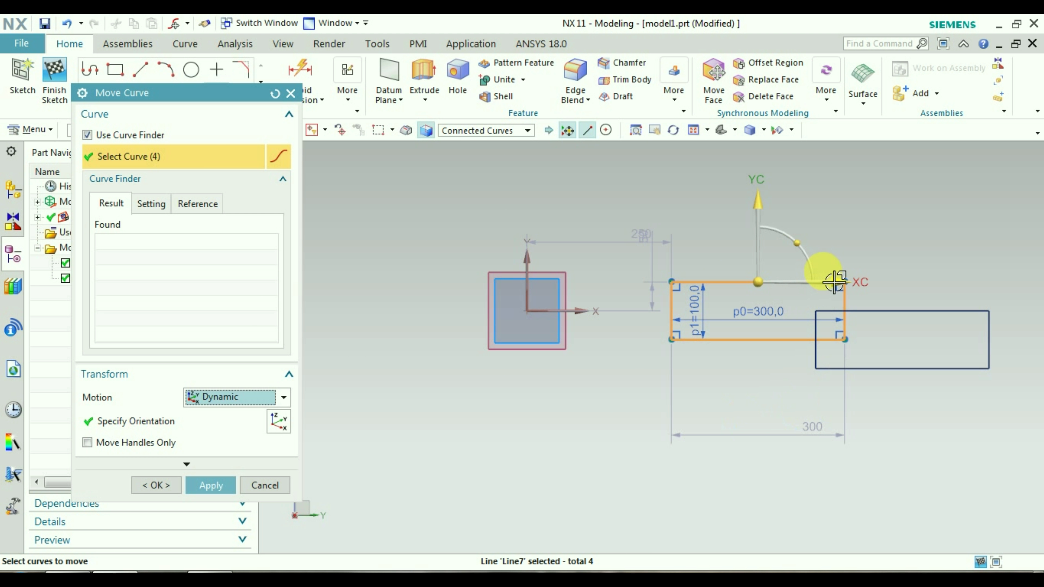
Move the dynamic handle origin near the original rectangle's lower-left corner, shifting the selected curves down and to the left.
{"action": "left_click", "coordinate": [808, 255]}
{"action": "left_click_drag", "start_coordinate": [715, 314], "coordinate": [821, 242]}
{"action": "left_click", "coordinate": [758, 282]}
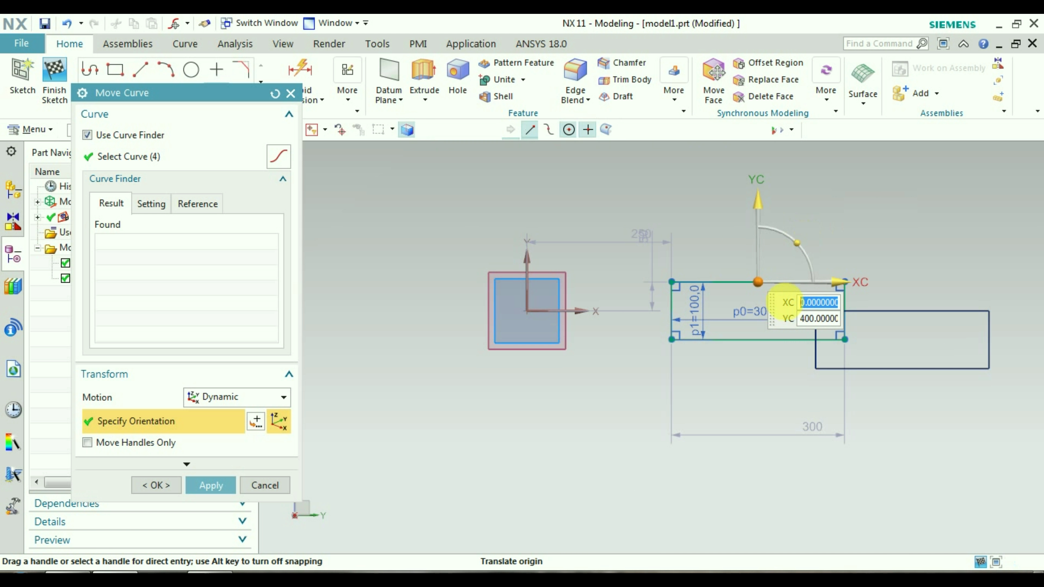
{"action": "left_click_drag", "start_coordinate": [766, 296], "coordinate": [683, 355]}
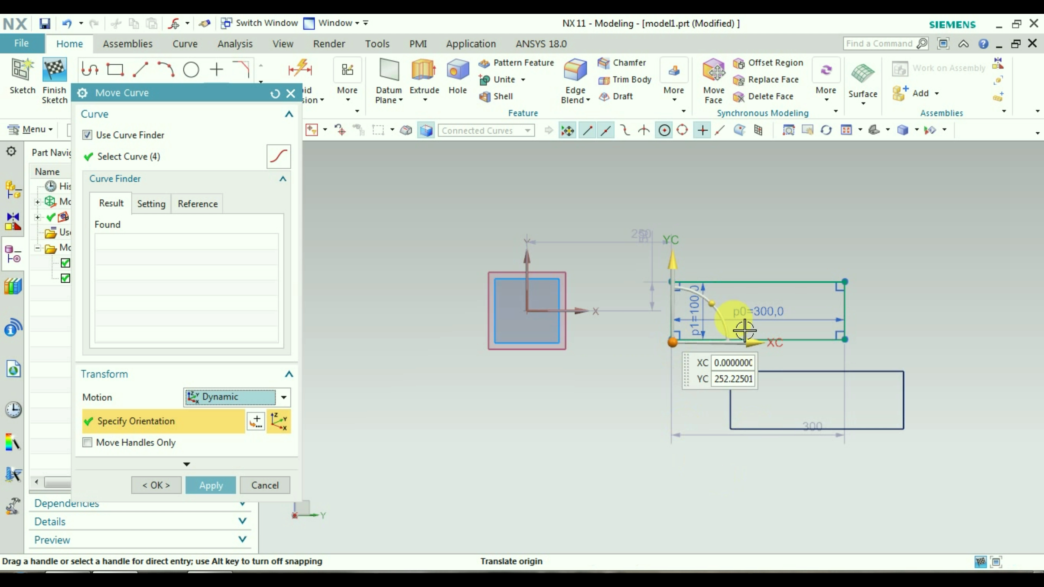
{"action": "left_click", "coordinate": [709, 301]}
{"action": "left_click_drag", "start_coordinate": [698, 269], "coordinate": [771, 269]}
{"action": "left_click", "coordinate": [672, 342]}
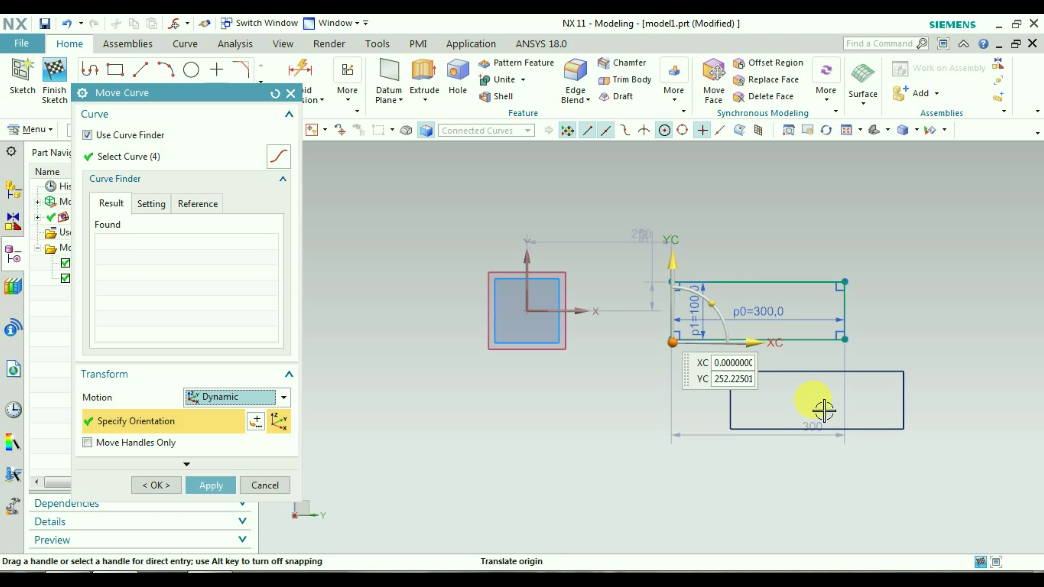
Shift the curves about 300 mm along negative XC, rotate them about 45 degrees counterclockwise, and finish Move Curve.
{"action": "left_click_drag", "start_coordinate": [760, 343], "coordinate": [567, 347]}
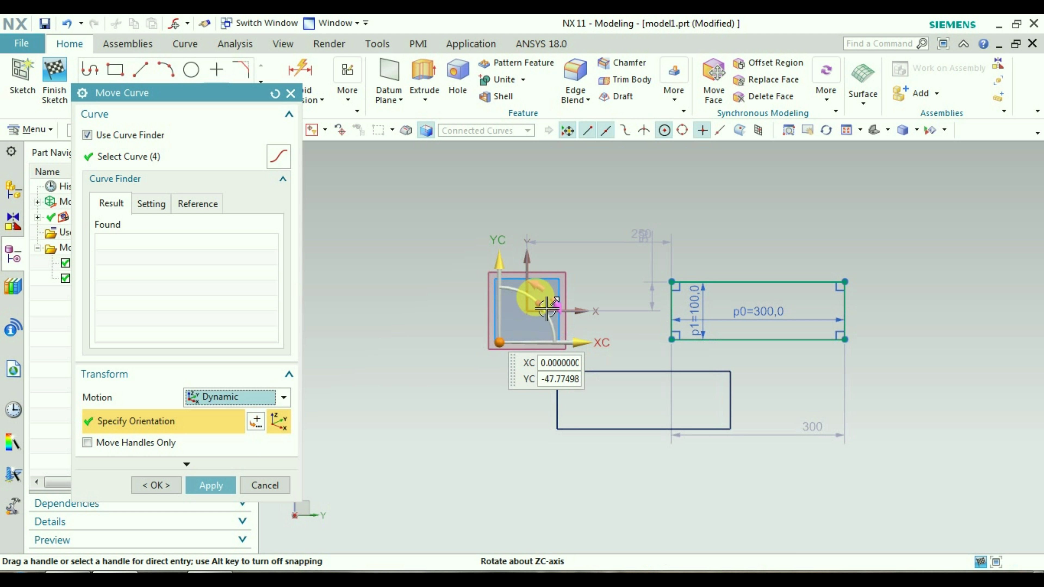
{"action": "left_click_drag", "start_coordinate": [547, 307], "coordinate": [485, 216]}
{"action": "left_click", "coordinate": [156, 485]}
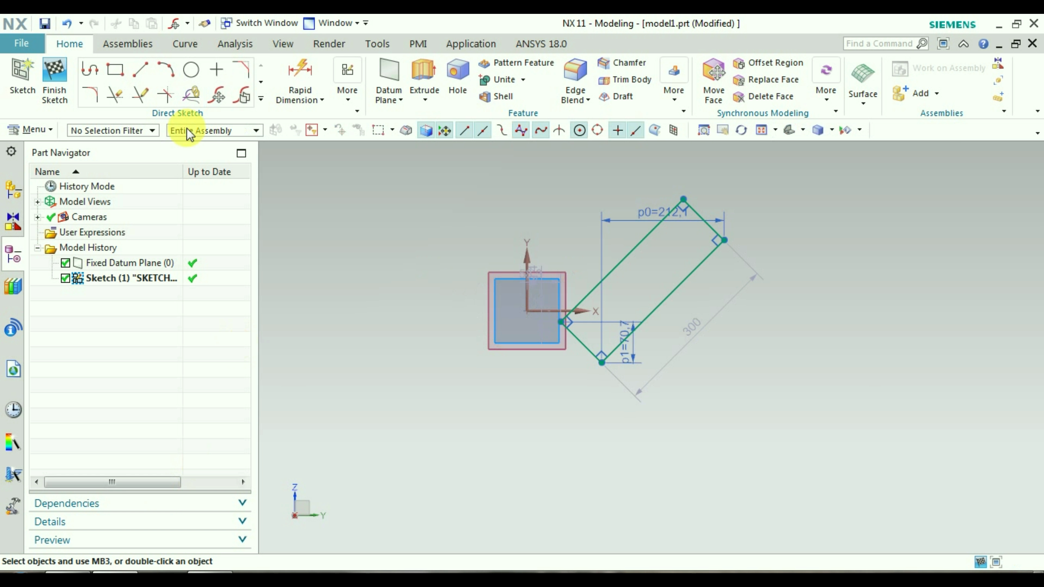
Set up Move Curve with Delta XYZ motion, WCS - Work Part reference, and 20 mm in both XC and YC.
{"action": "left_click", "coordinate": [260, 99]}
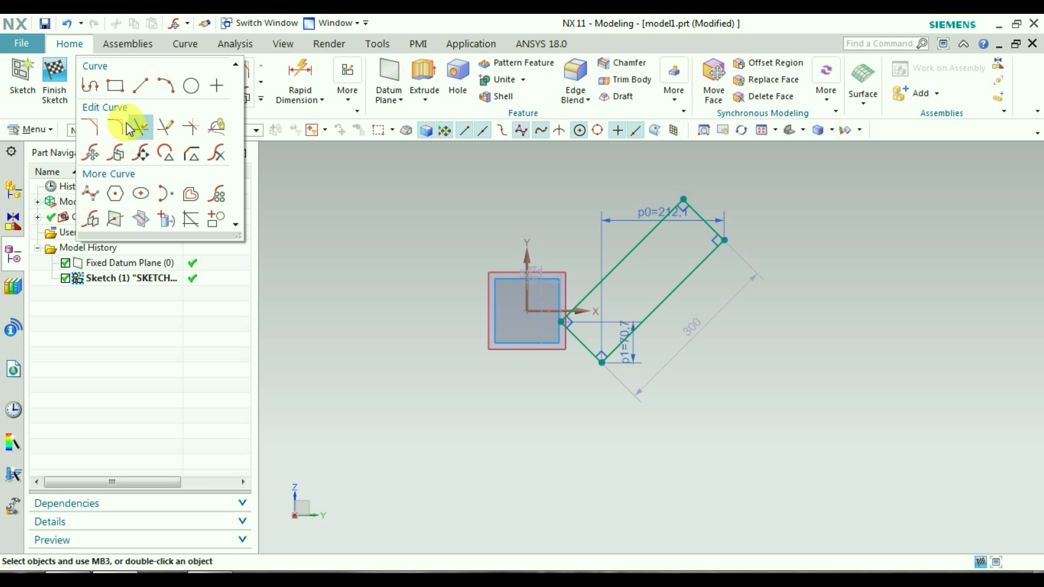
{"action": "left_click", "coordinate": [91, 154]}
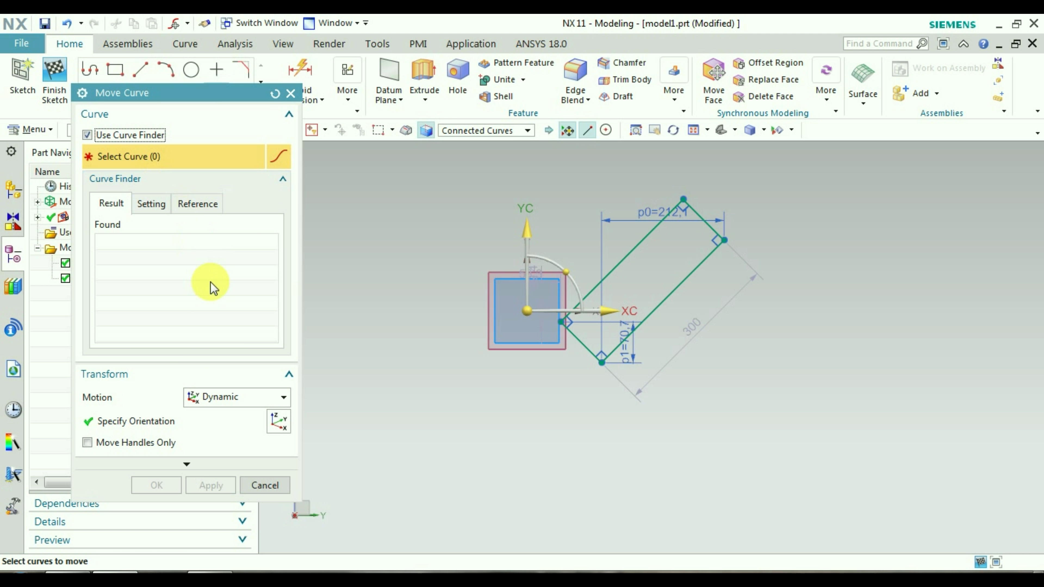
{"action": "left_click", "coordinate": [230, 401]}
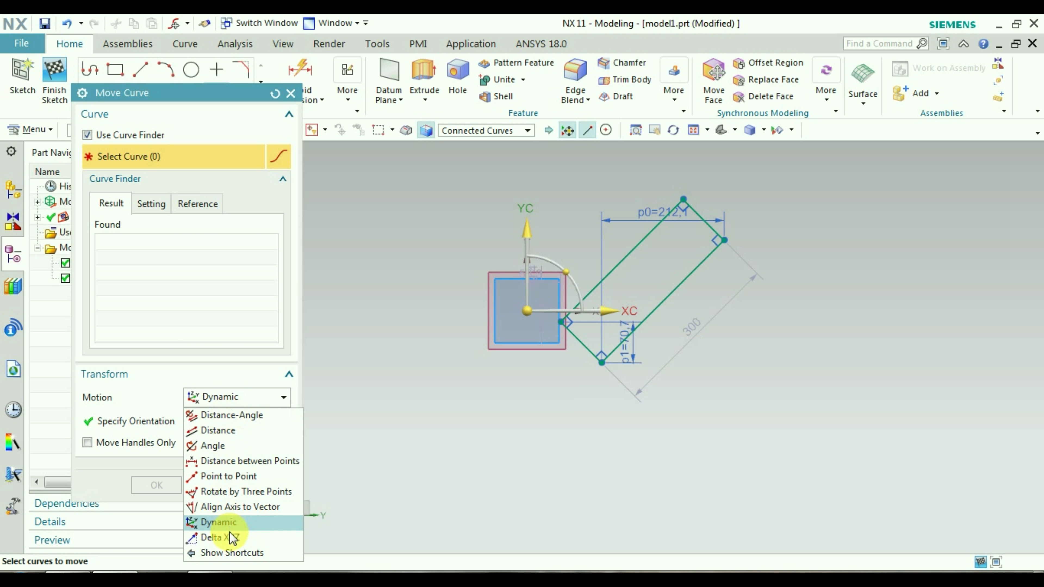
{"action": "left_click", "coordinate": [230, 537]}
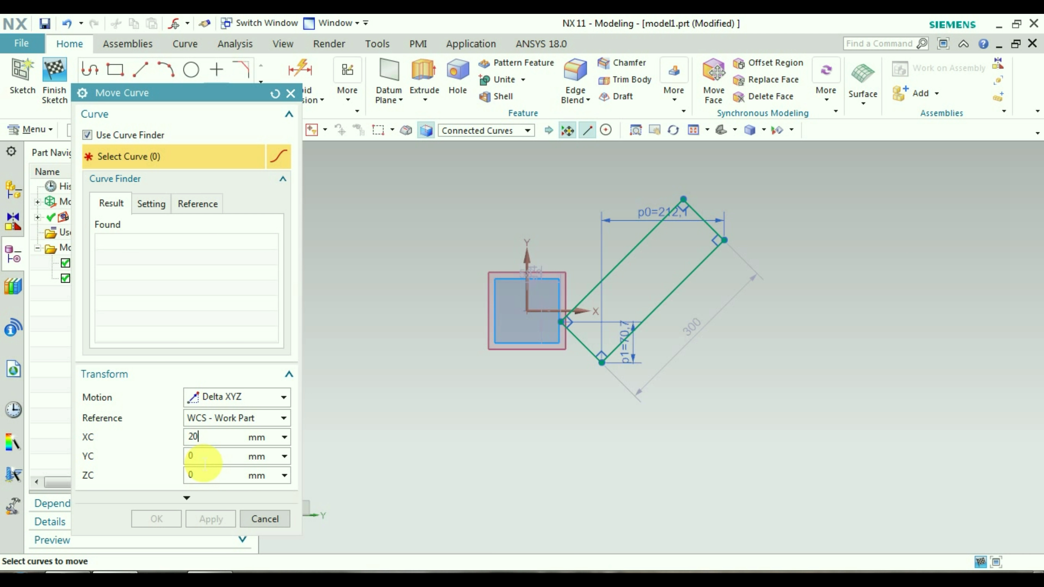
{"action": "left_click", "coordinate": [283, 418]}
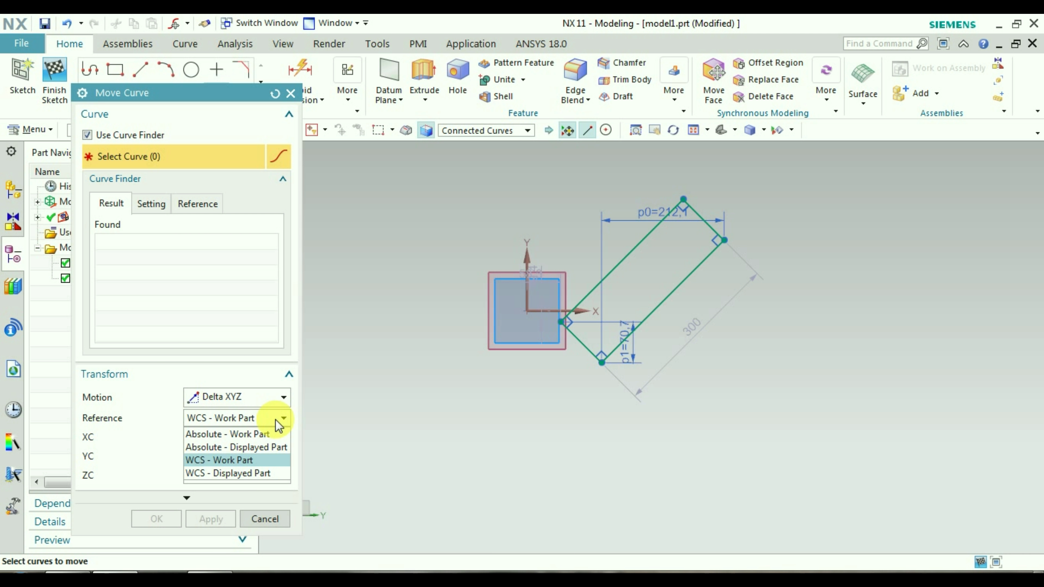
{"action": "left_click", "coordinate": [279, 423]}
{"action": "left_click", "coordinate": [208, 463]}
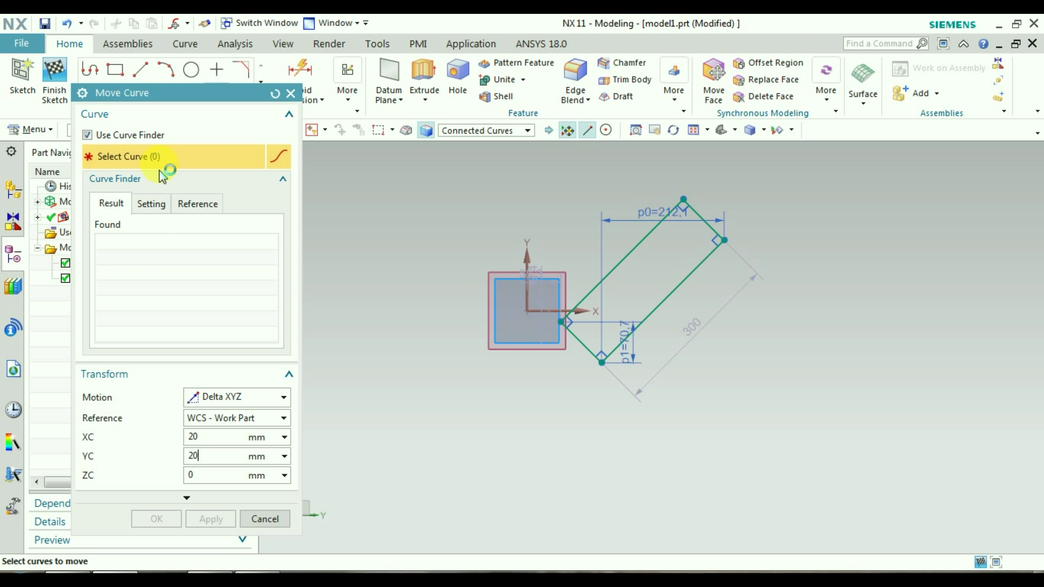
Select the tilted rectangle's four connected curves, set the YC displacement to 50 mm, and apply the move.
{"action": "left_click", "coordinate": [637, 271]}
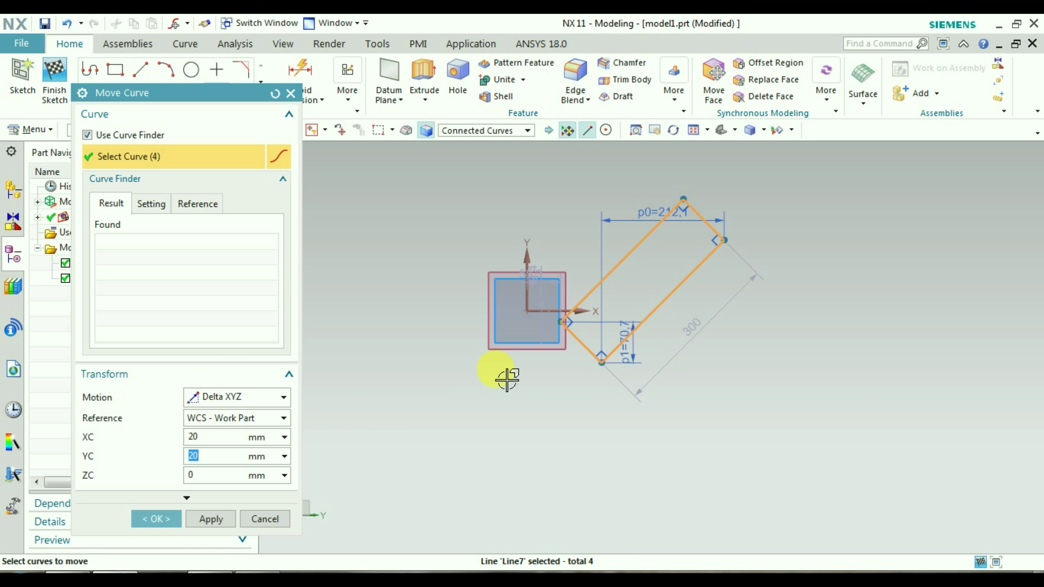
{"action": "left_click", "coordinate": [207, 456]}
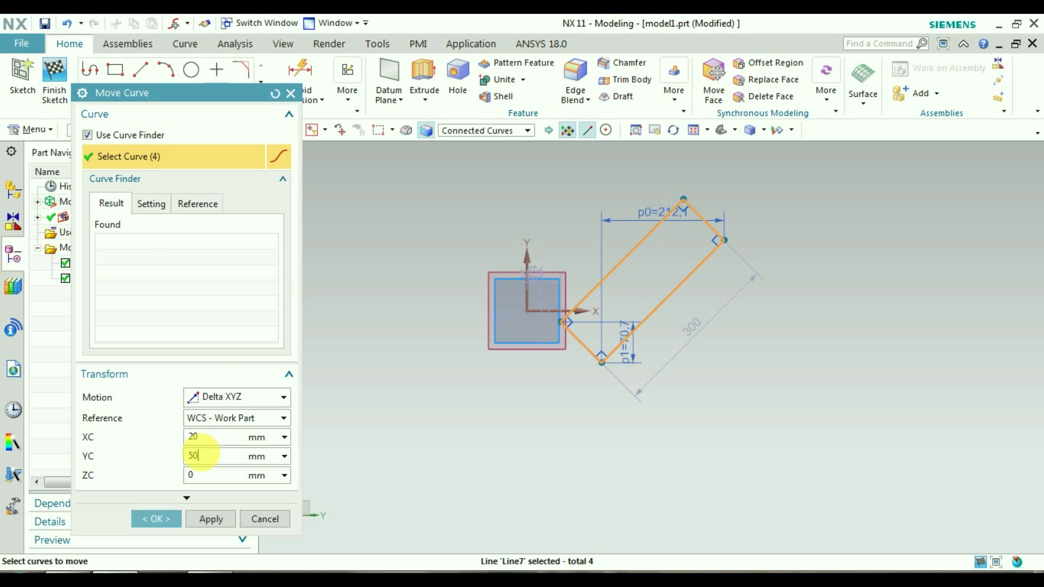
{"action": "type", "text": "50"}
{"action": "key", "text": "Return"}
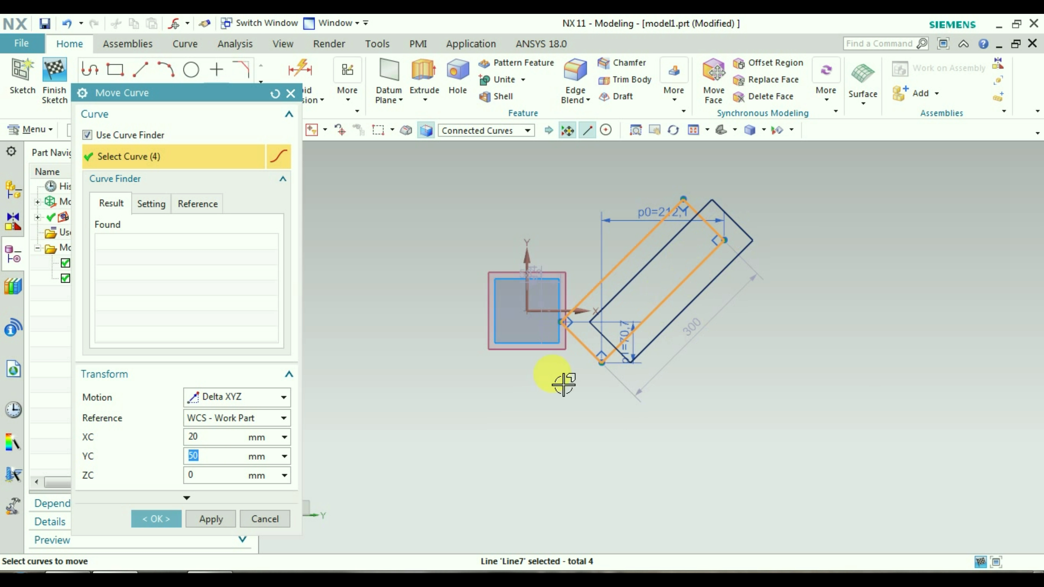
{"action": "left_click", "coordinate": [210, 521]}
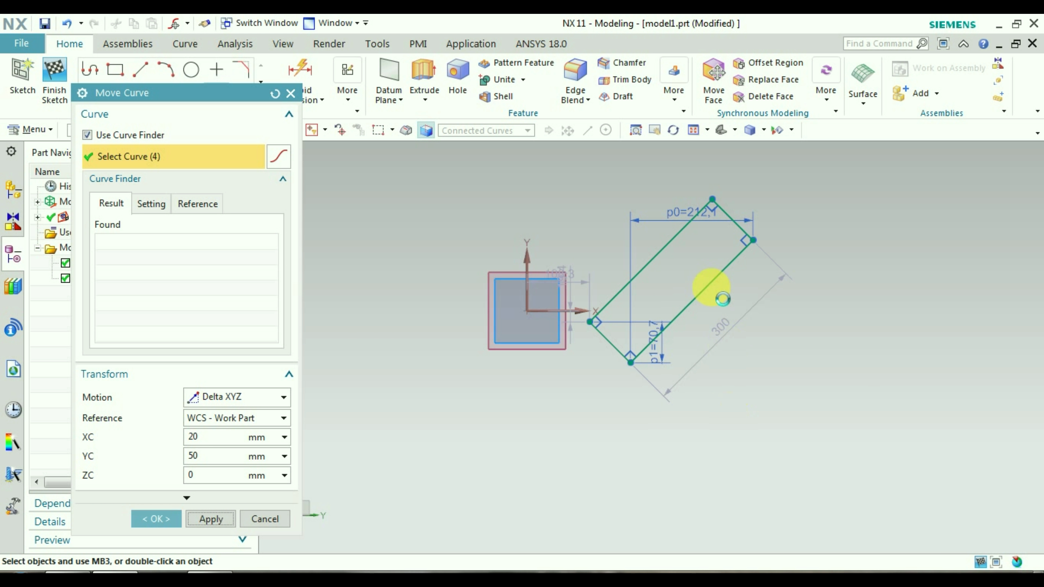
Close Move Curve and finish the sketch.
{"action": "scroll", "coordinate": [713, 293], "scroll_direction": "up", "scroll_amount": 3}
{"action": "middle_click_drag", "start_coordinate": [726, 303], "coordinate": [734, 327]}
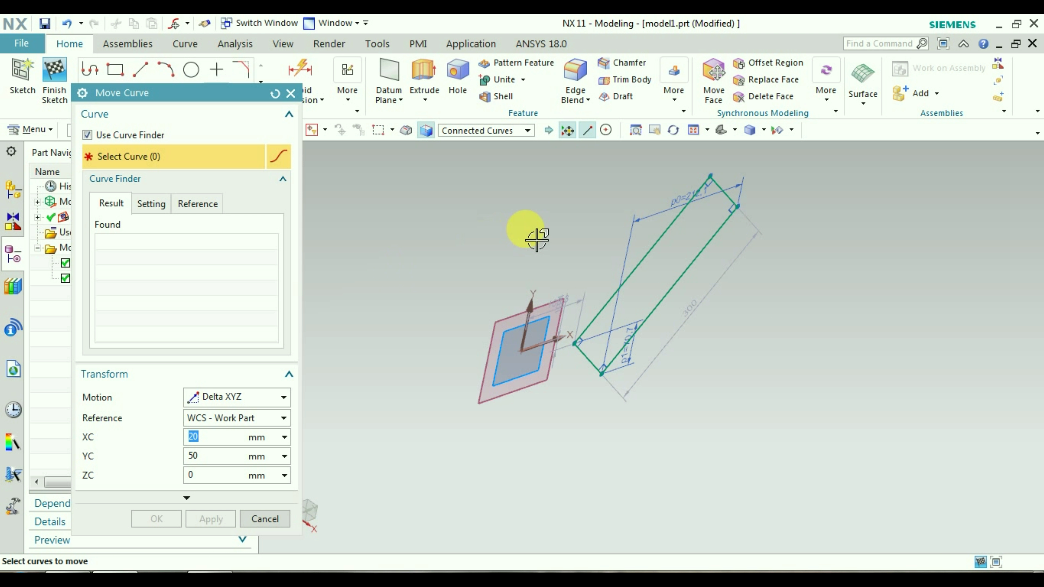
{"action": "key", "text": "F8"}
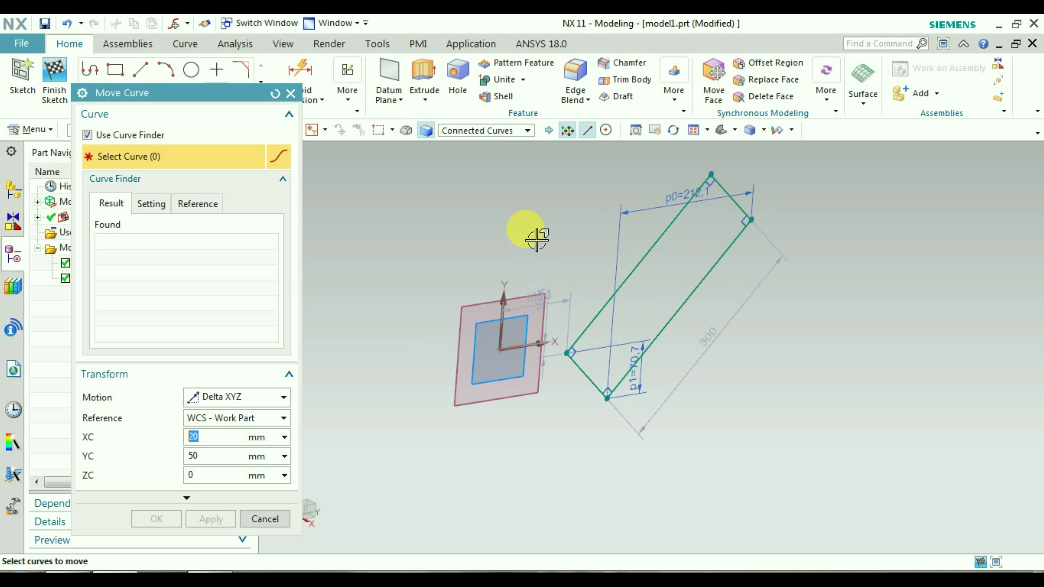
{"action": "left_click", "coordinate": [267, 520]}
{"action": "mouse_move", "coordinate": [370, 472]}
{"action": "middle_mouse_down"}
{"action": "mouse_move", "coordinate": [633, 415]}
{"action": "mouse_move", "coordinate": [552, 396]}
{"action": "mouse_move", "coordinate": [561, 401]}
{"action": "middle_mouse_up"}
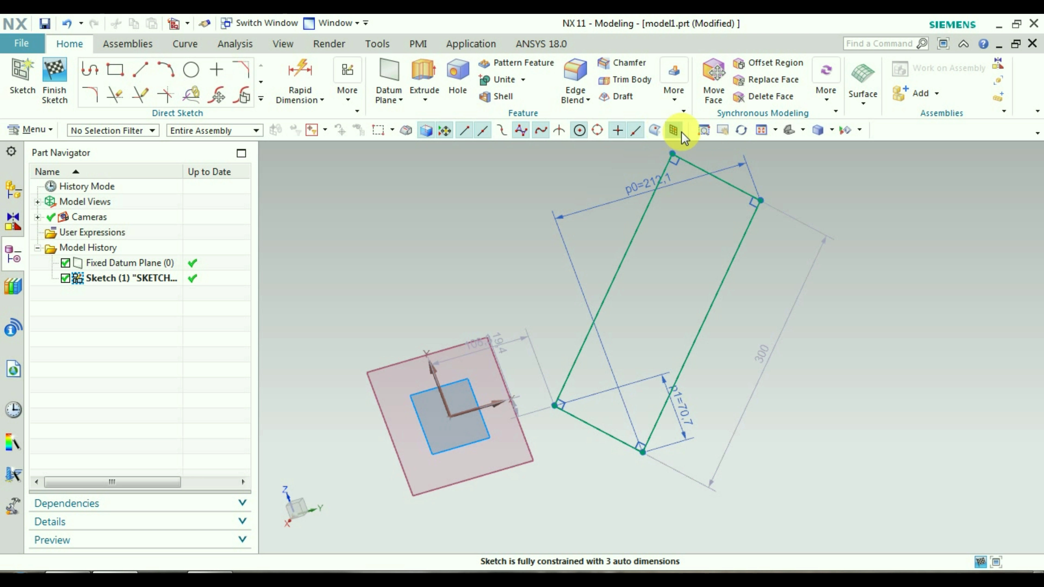
{"action": "left_click", "coordinate": [761, 131]}
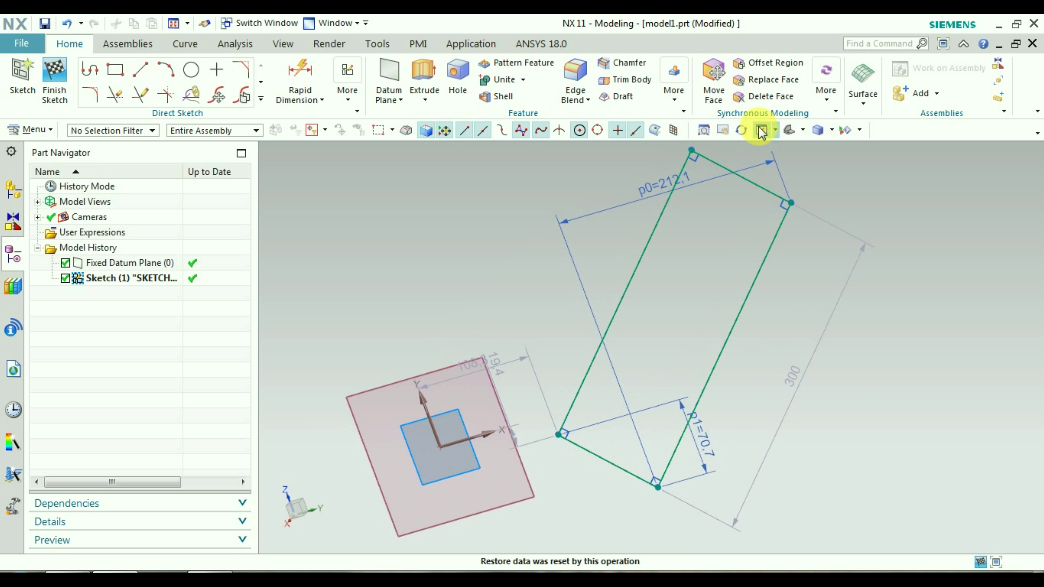
{"action": "left_click", "coordinate": [53, 69]}
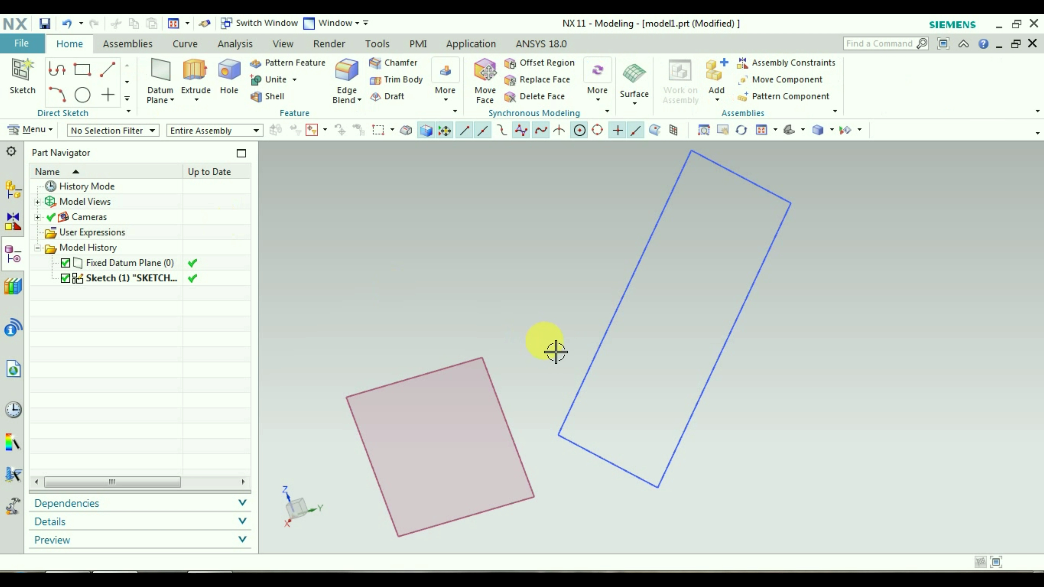
Exit the program without saving the changes to model1.prt.
{"action": "mouse_move", "coordinate": [552, 349]}
{"action": "middle_mouse_down"}
{"action": "mouse_move", "coordinate": [638, 387]}
{"action": "mouse_move", "coordinate": [542, 333]}
{"action": "mouse_move", "coordinate": [615, 371]}
{"action": "mouse_move", "coordinate": [606, 341]}
{"action": "middle_mouse_up"}
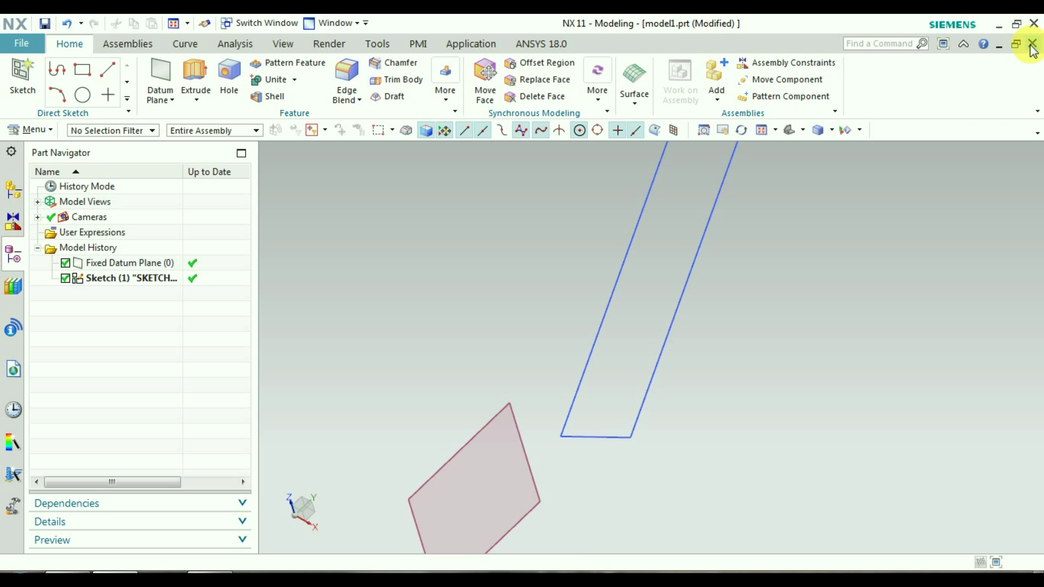
{"action": "left_click", "coordinate": [1034, 26]}
{"action": "left_click", "coordinate": [523, 328]}
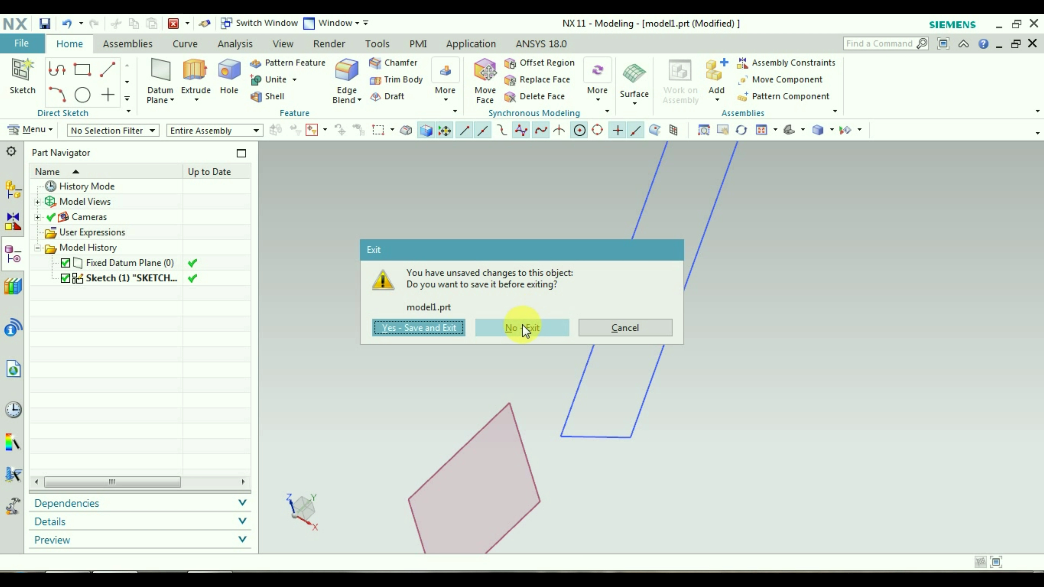